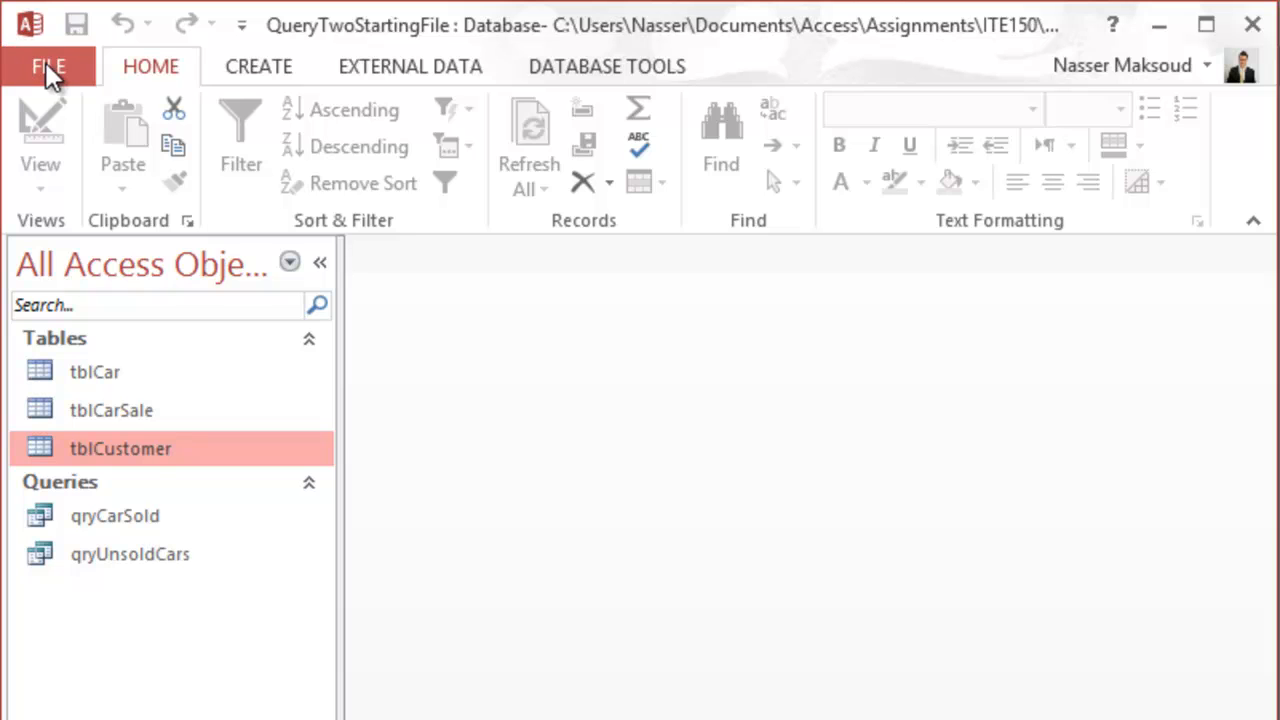
Save a copy of the database as QueryTwo.accdb in the MSAccessLabs\Solutions folder and enable its content.
click(50, 62)
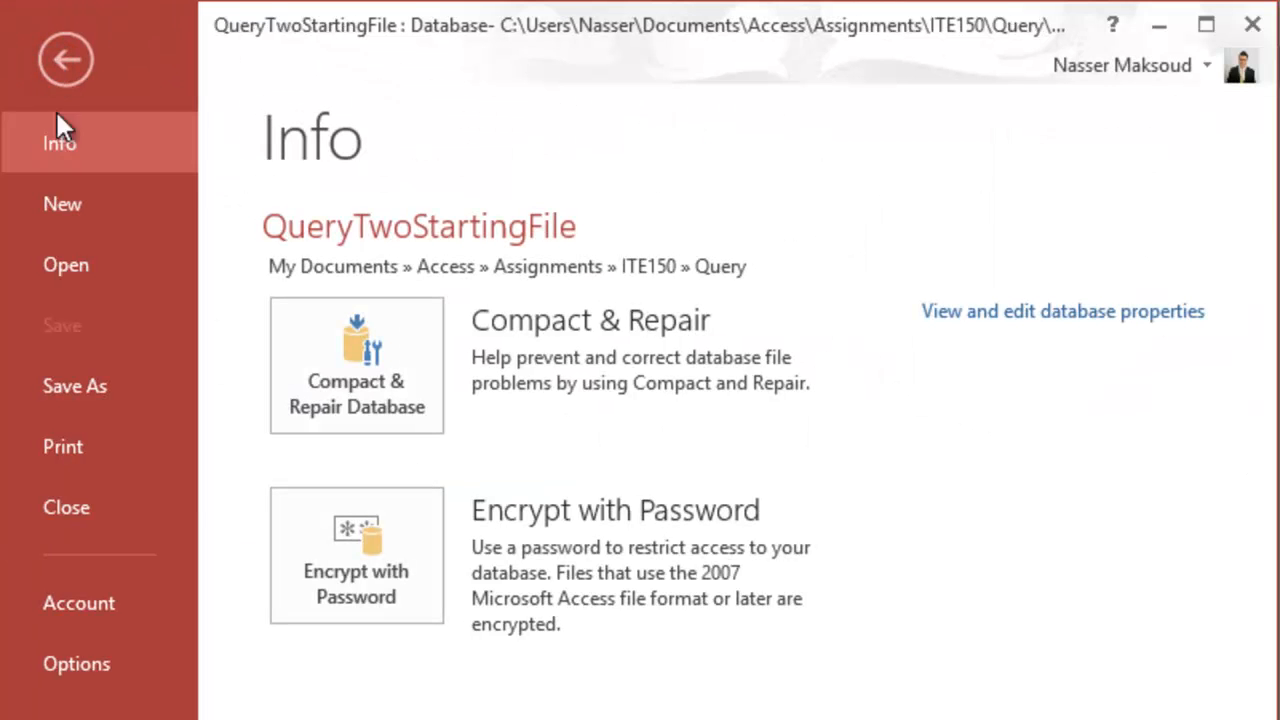
click(93, 388)
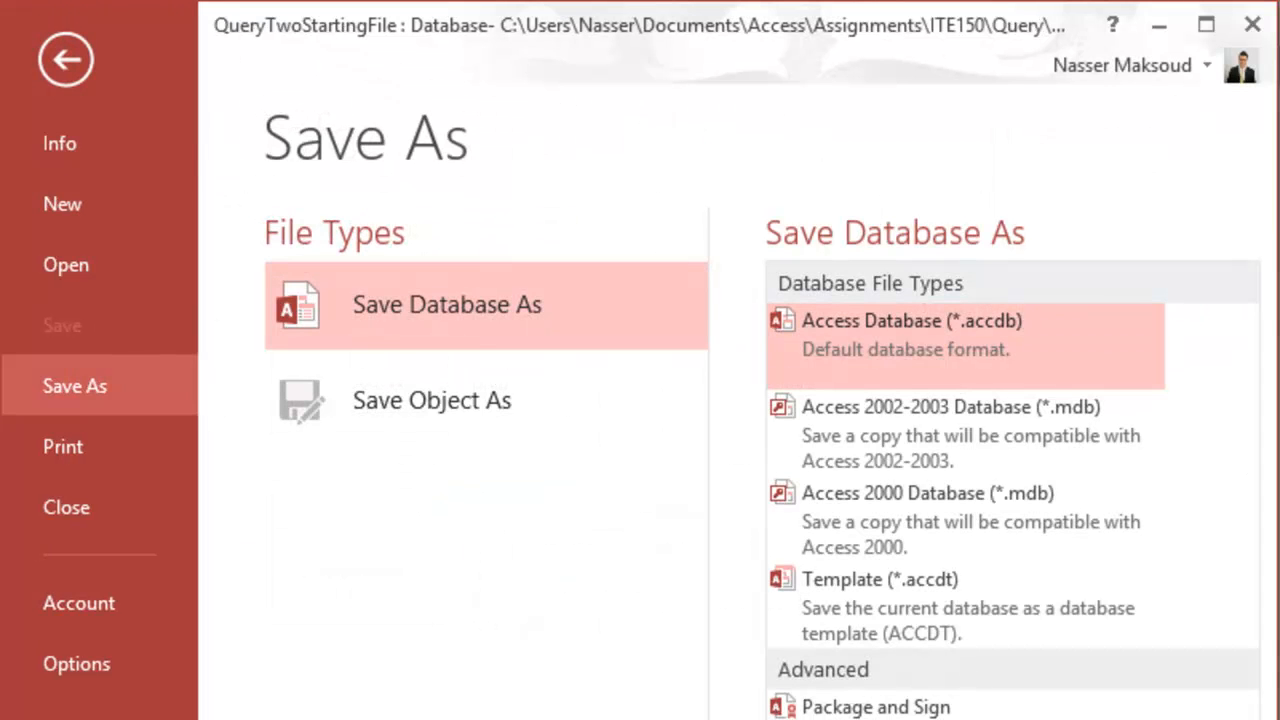
click(815, 718)
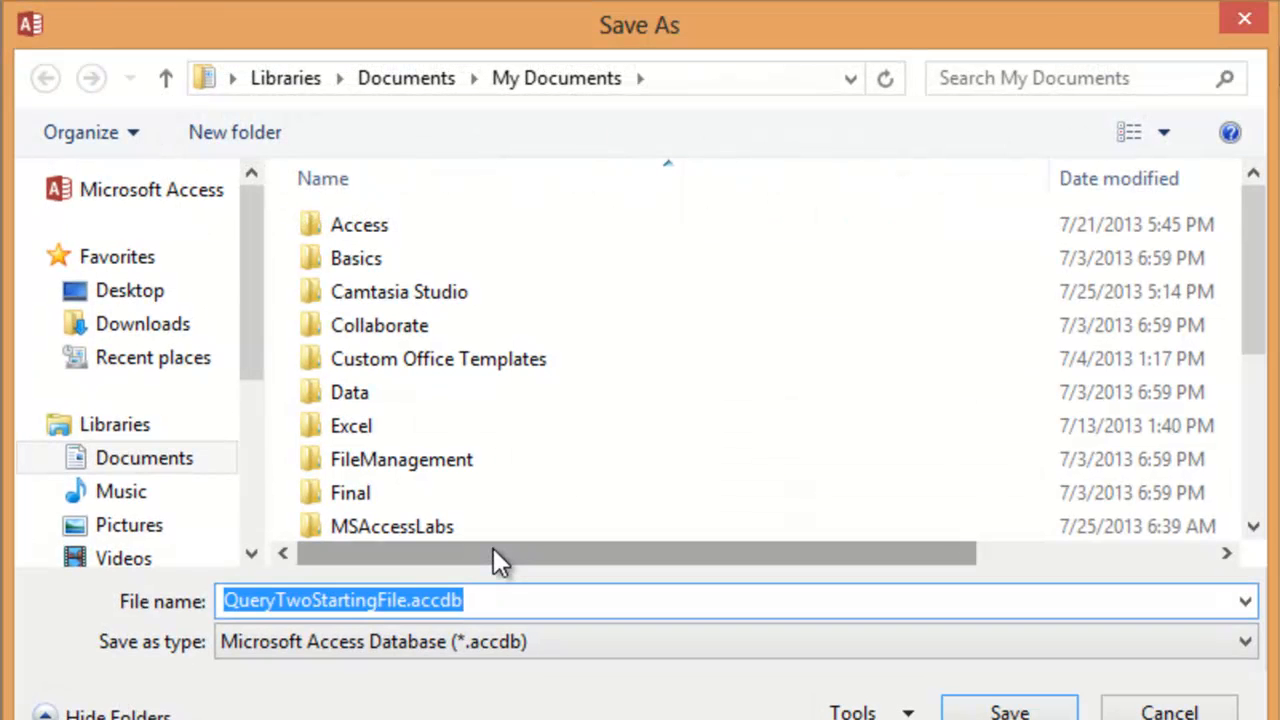
double_click(430, 526)
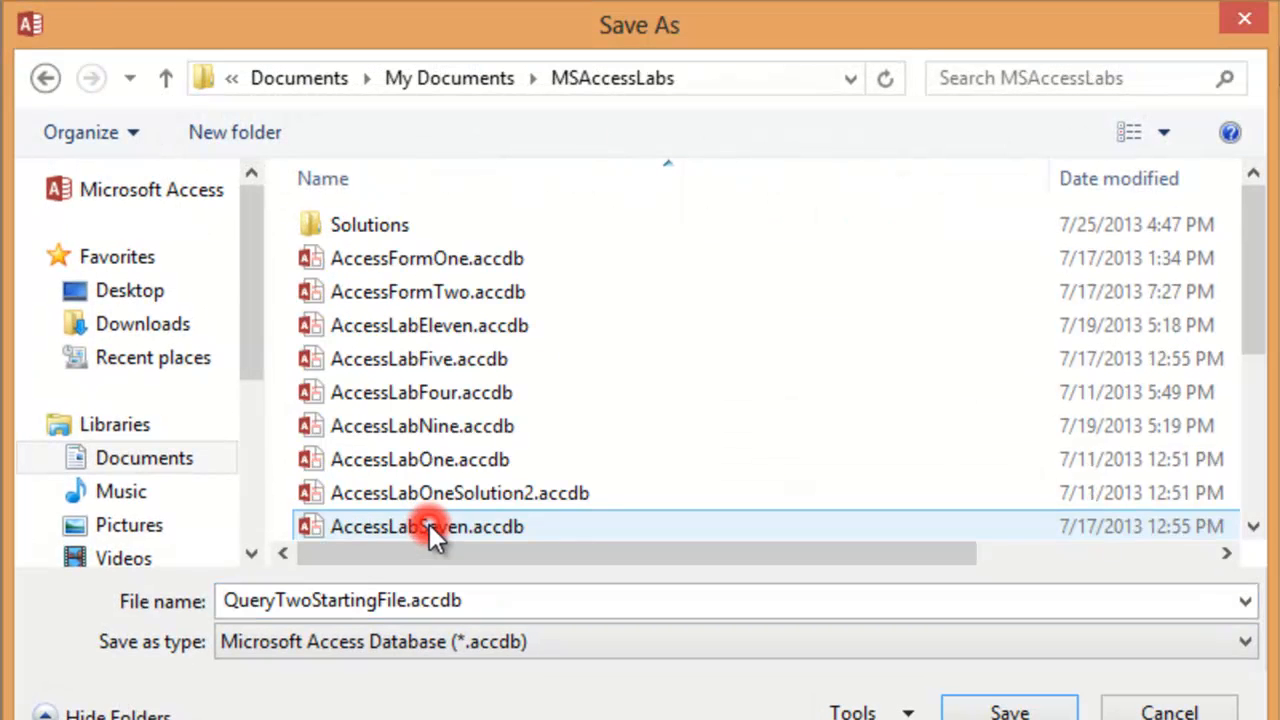
double_click(380, 229)
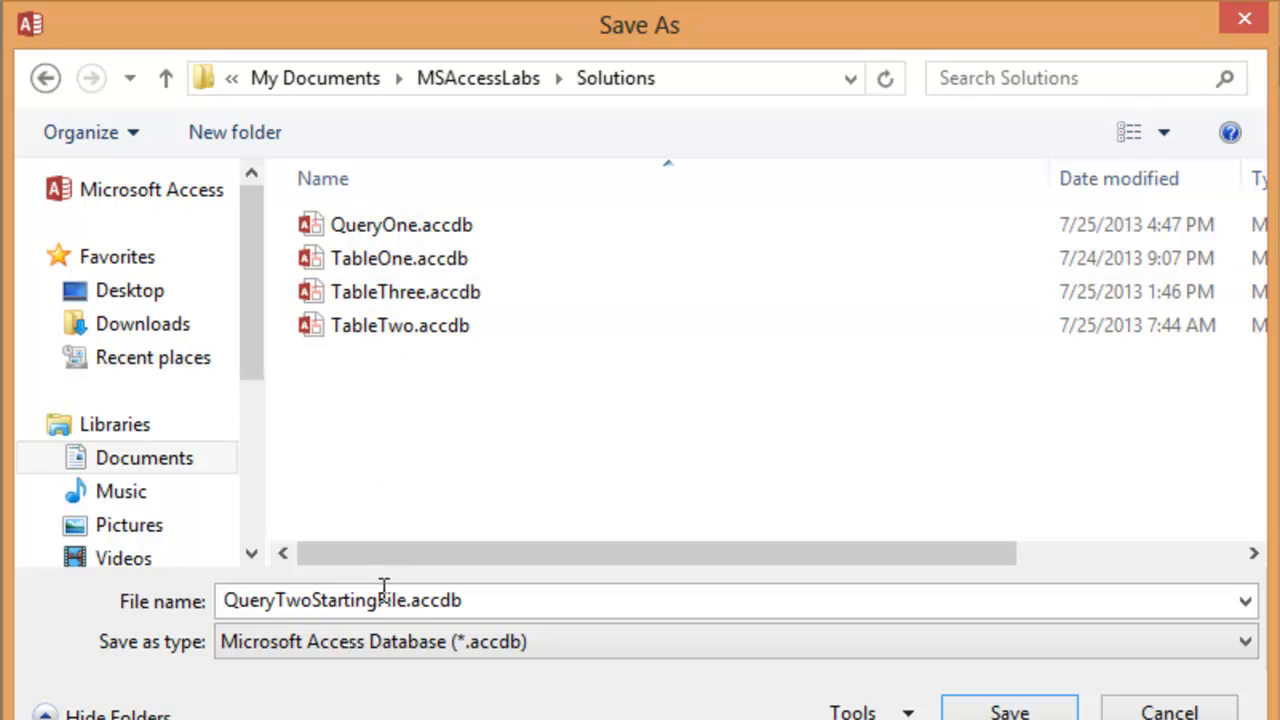
double_click(405, 600)
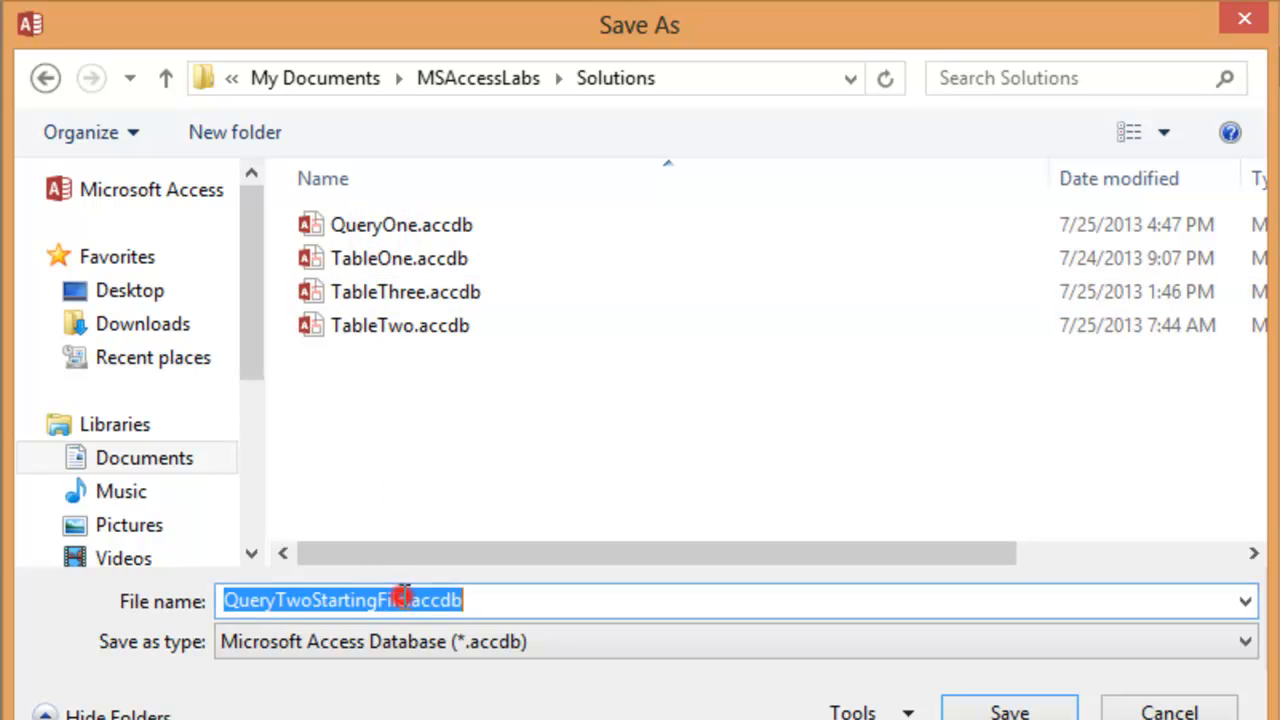
drag(312, 600, 407, 600)
key(Delete)
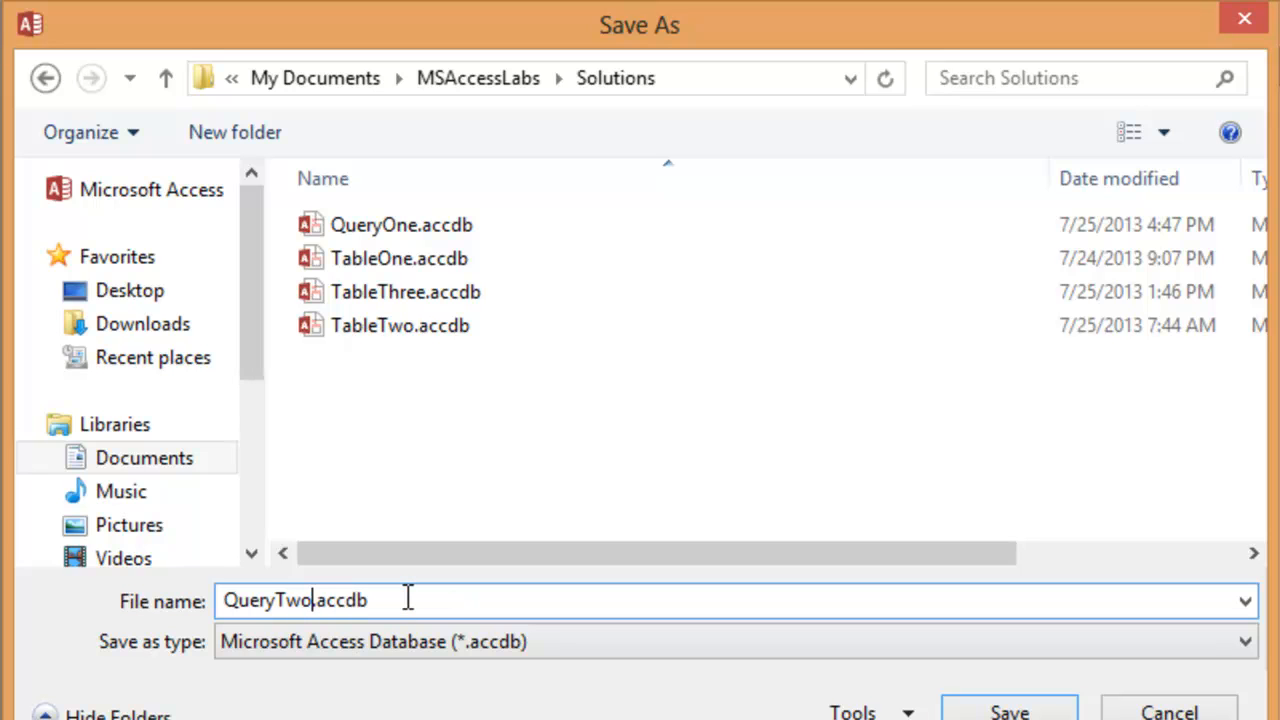
click(978, 712)
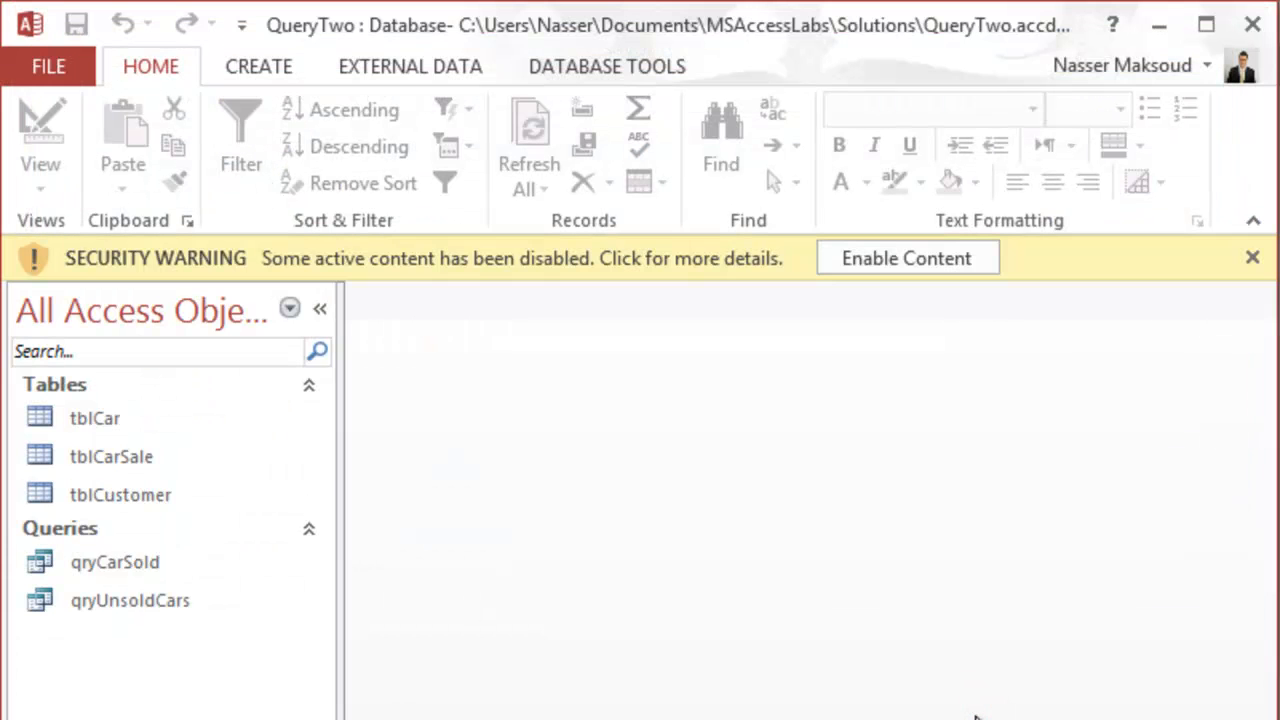
click(892, 250)
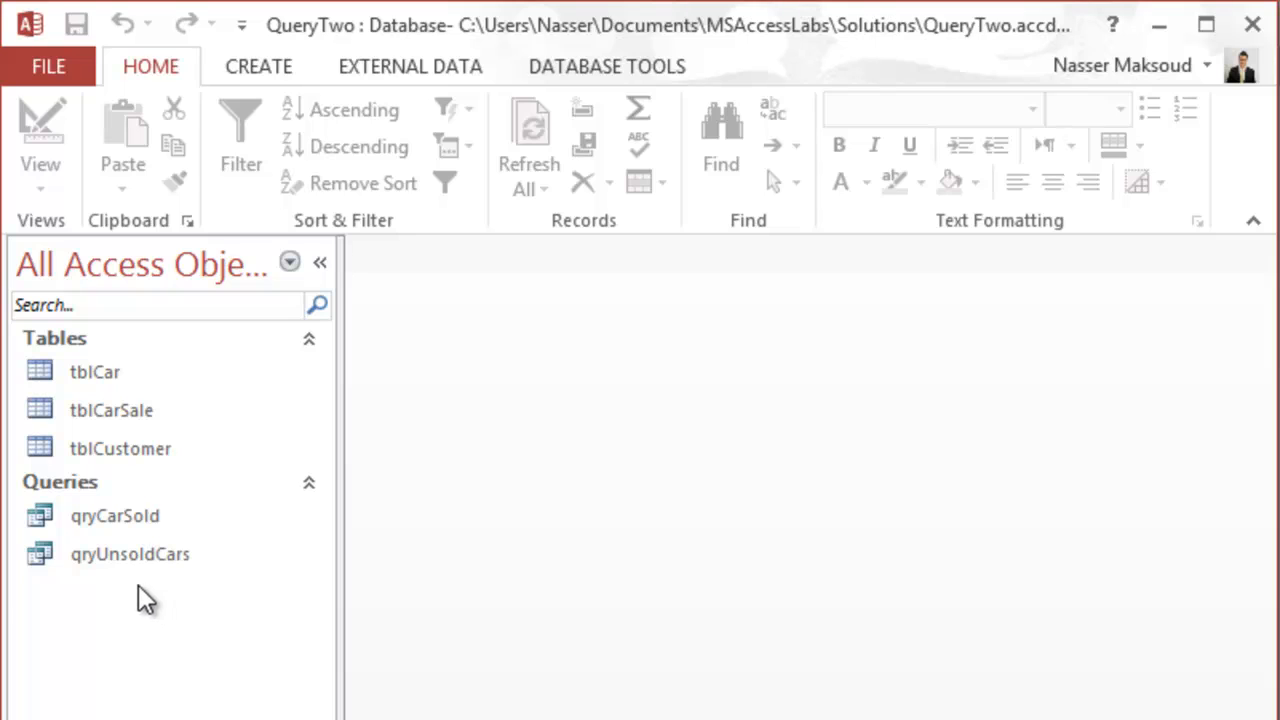
Duplicate the qryUnsoldCars query under the name qrySelectCar.
click(135, 556)
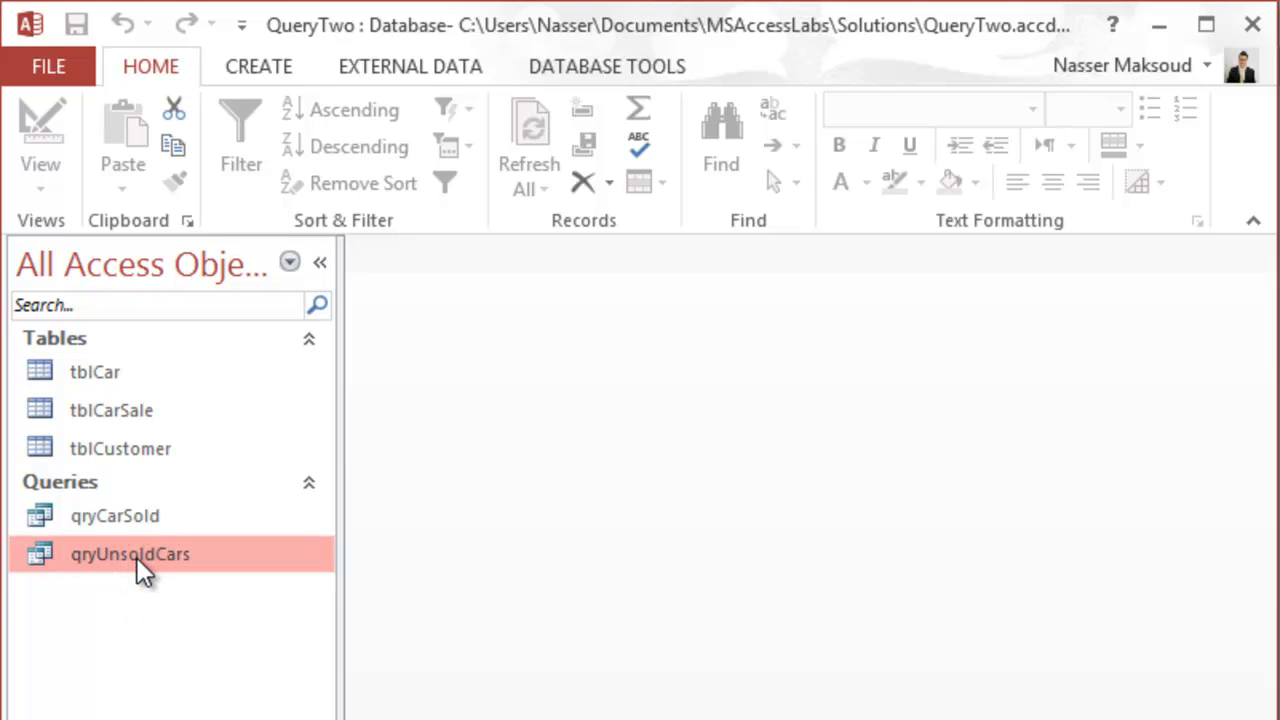
right_click(136, 557)
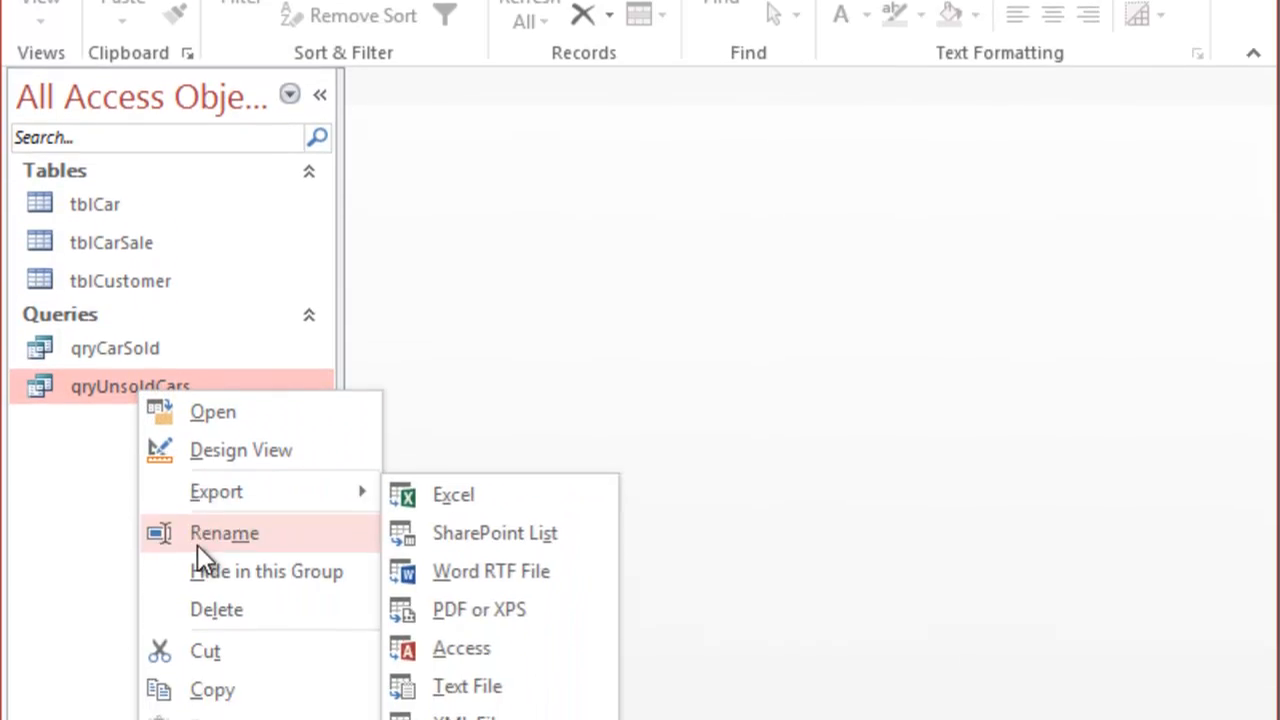
click(213, 522)
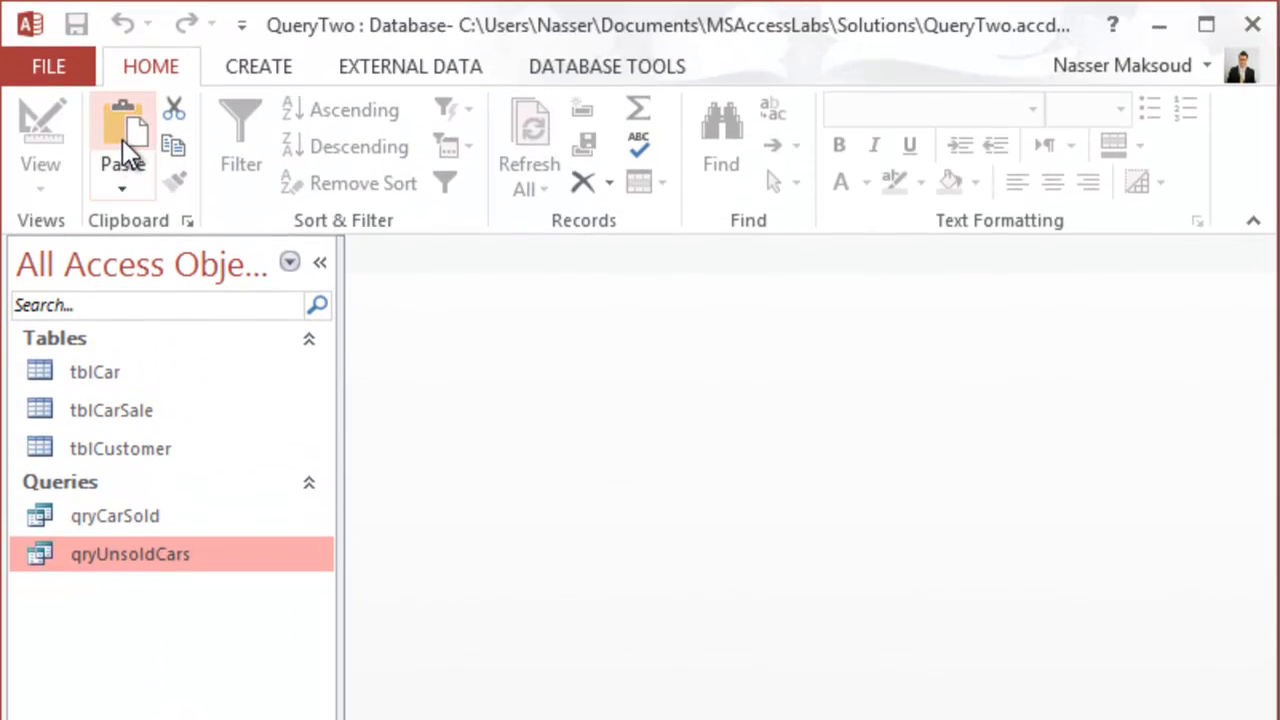
click(122, 139)
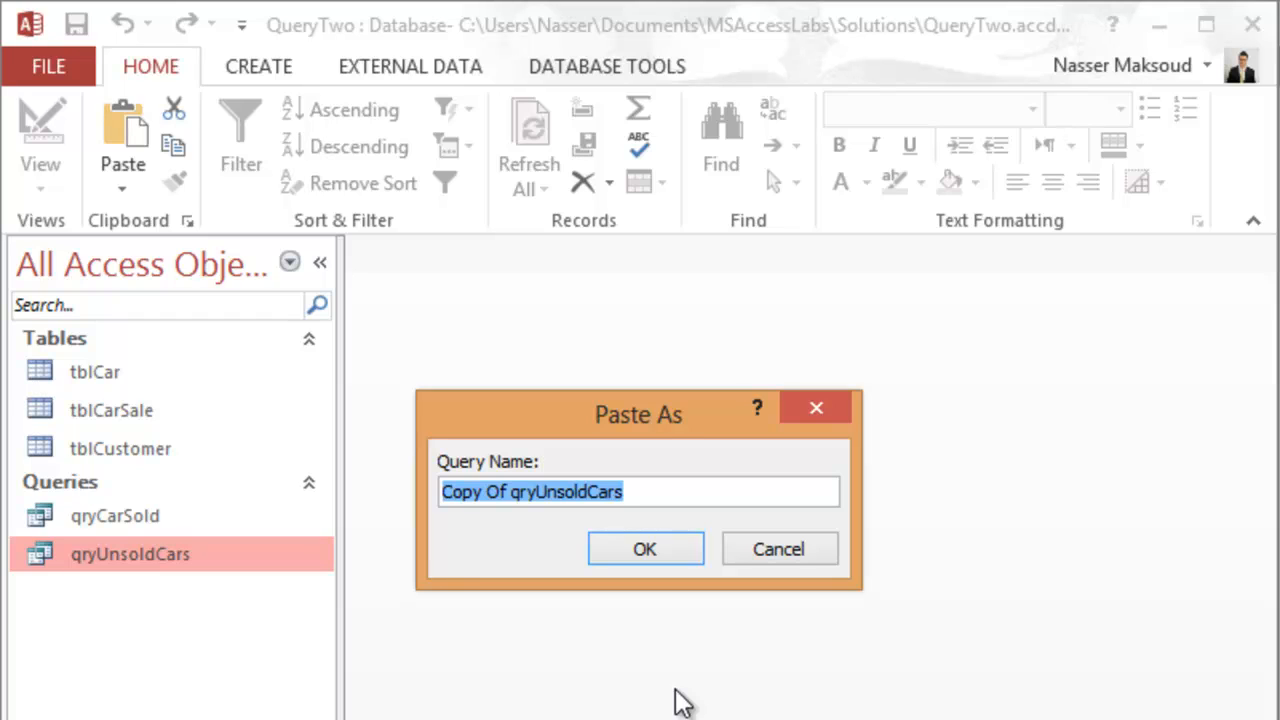
text(qry)
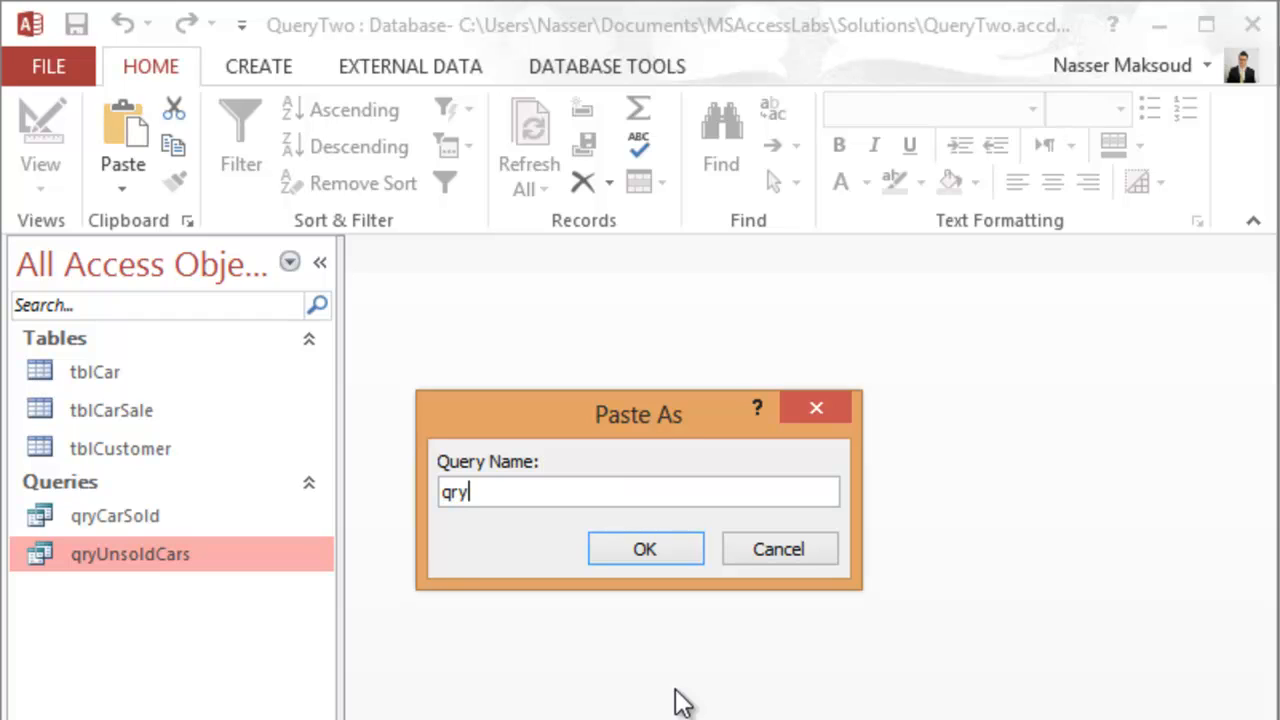
text(SelectCar)
click(653, 562)
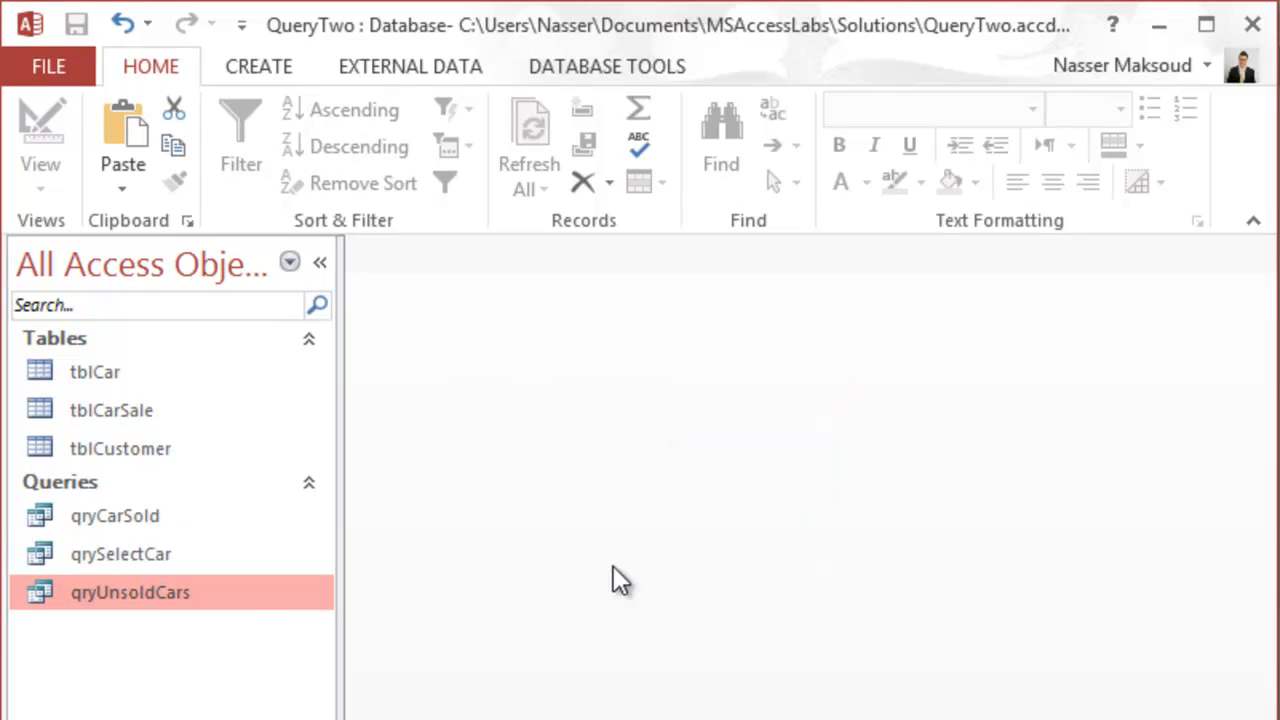
Open the qrySelectCar query in Design View and enlarge the table area above the design grid.
click(153, 557)
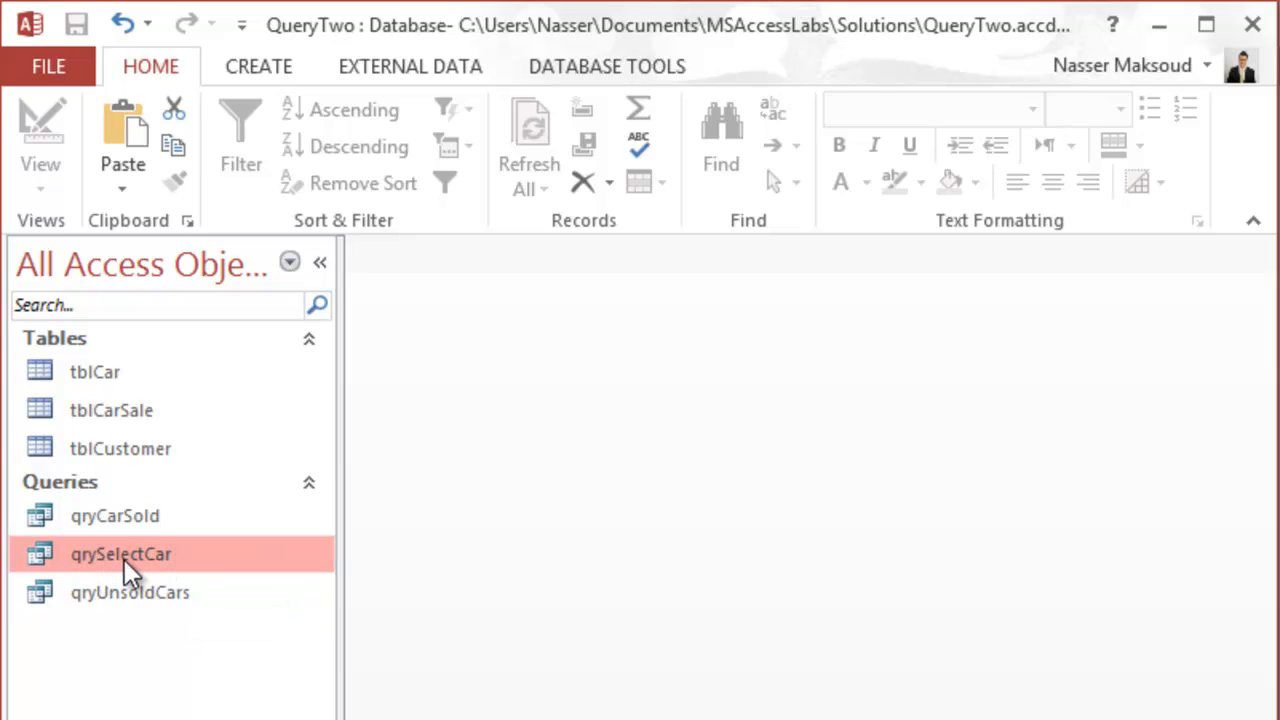
right_click(124, 559)
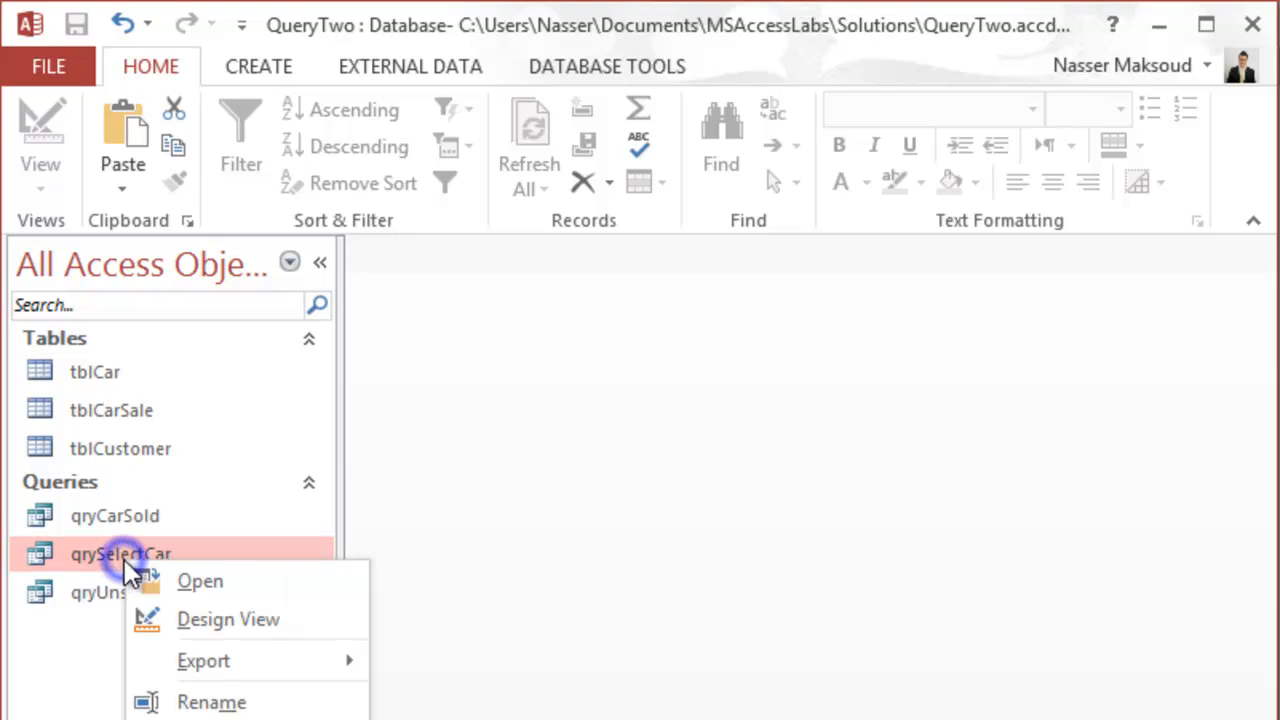
click(167, 619)
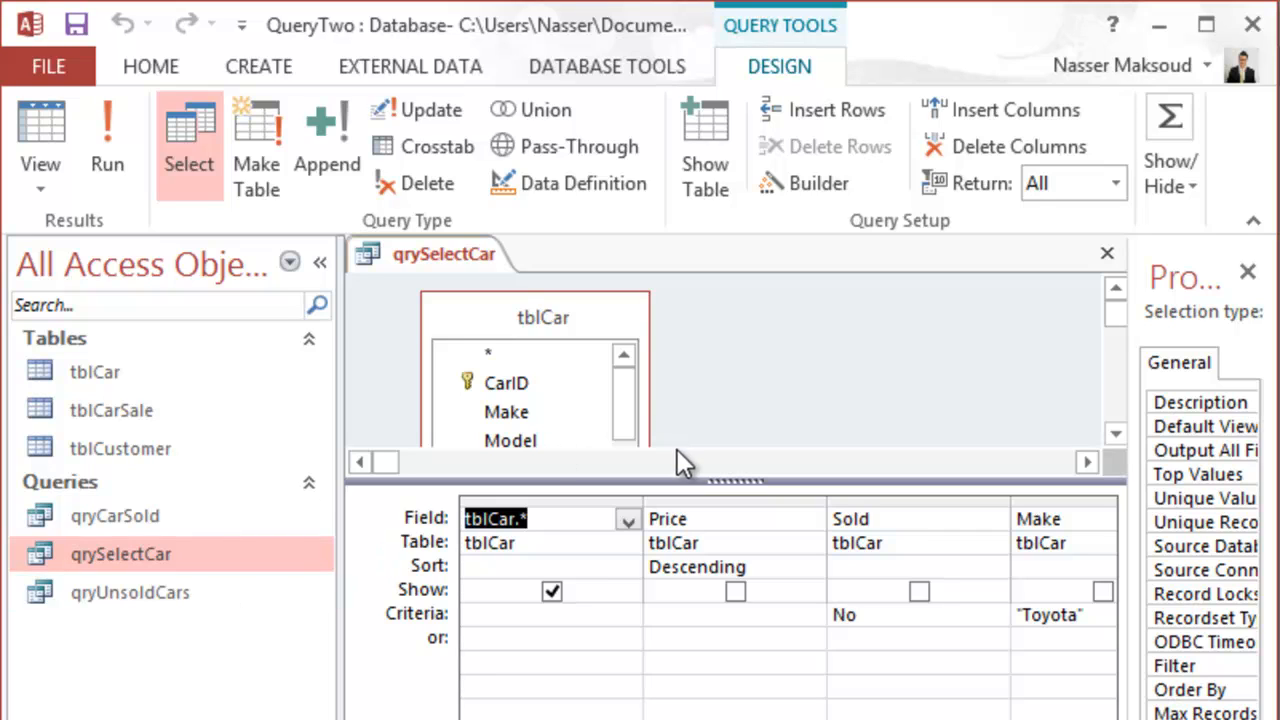
drag(685, 466, 690, 528)
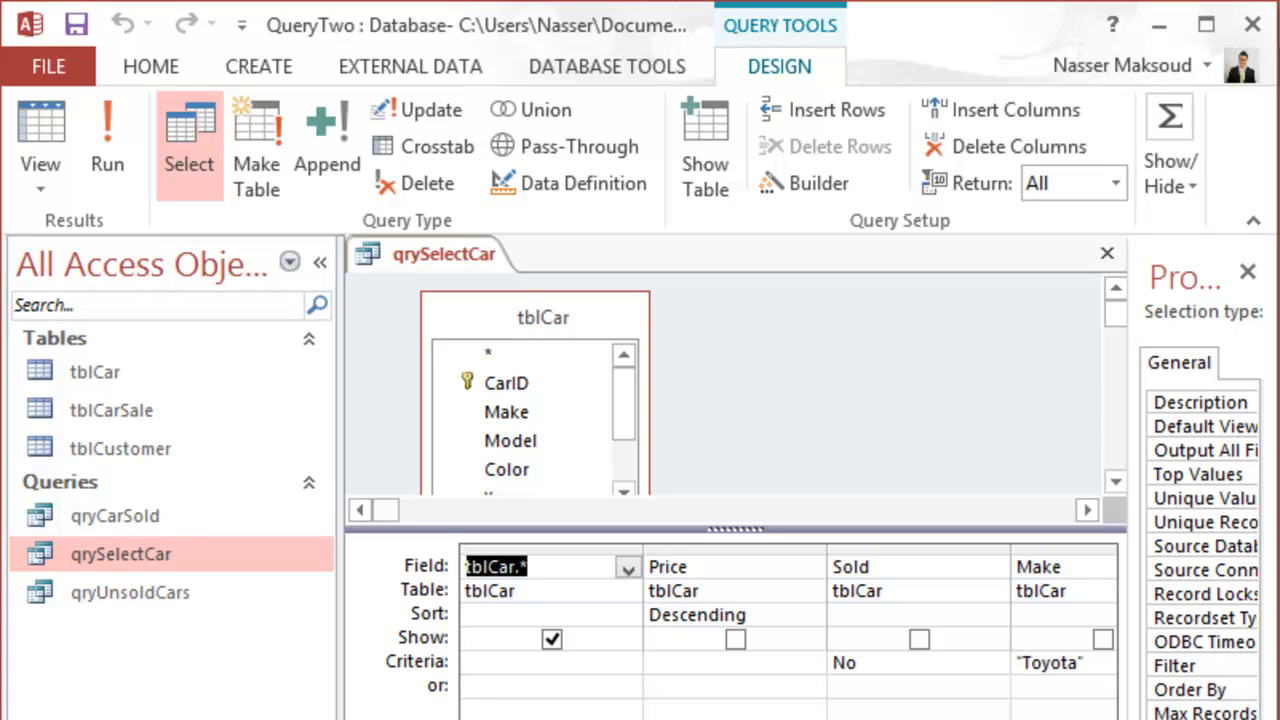
Replace the Make field's criterion with the parameter prompt [What make?].
click(1090, 660)
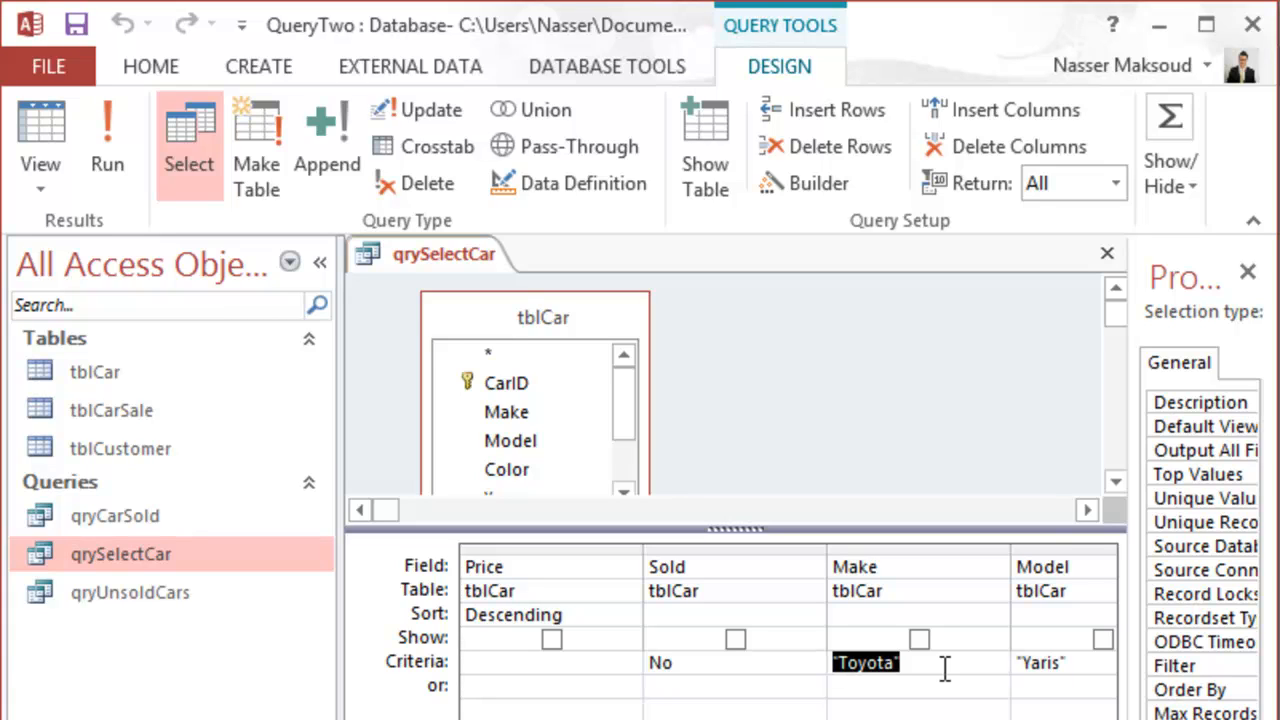
text([)
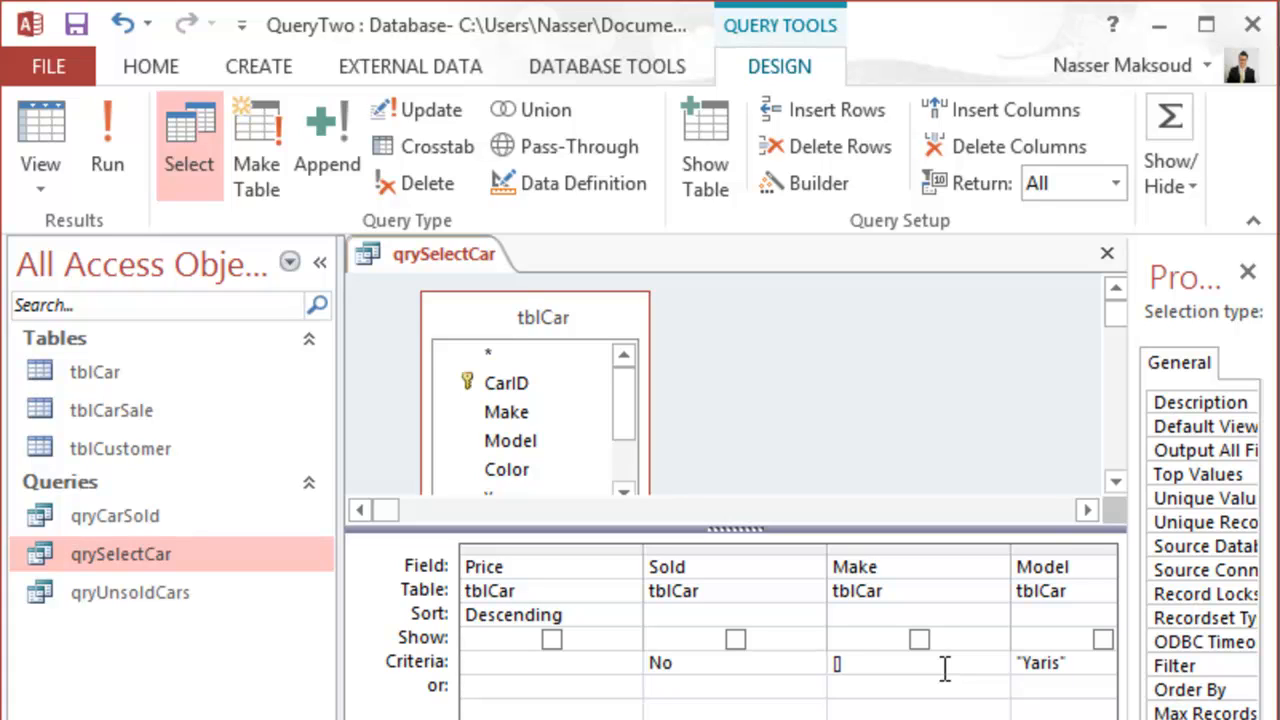
text(What])
key(BackSpace)
text(make?)
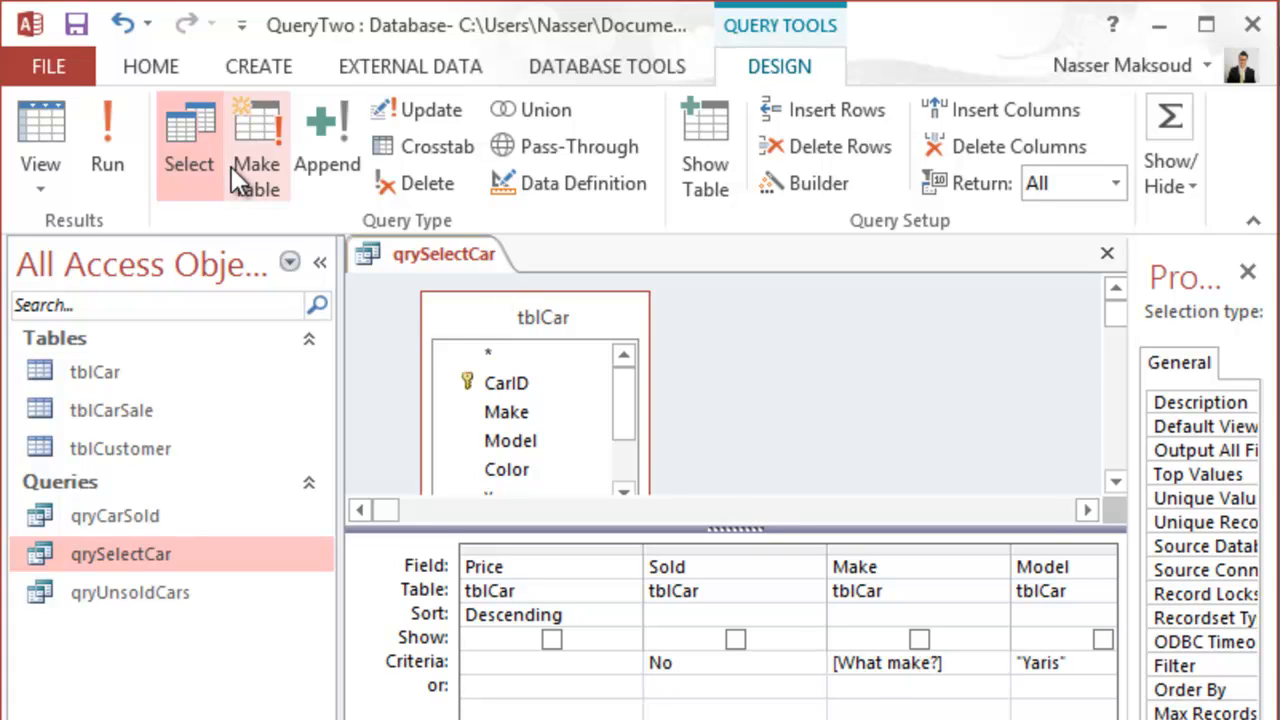
Run the query with Toyota as the make parameter.
click(115, 129)
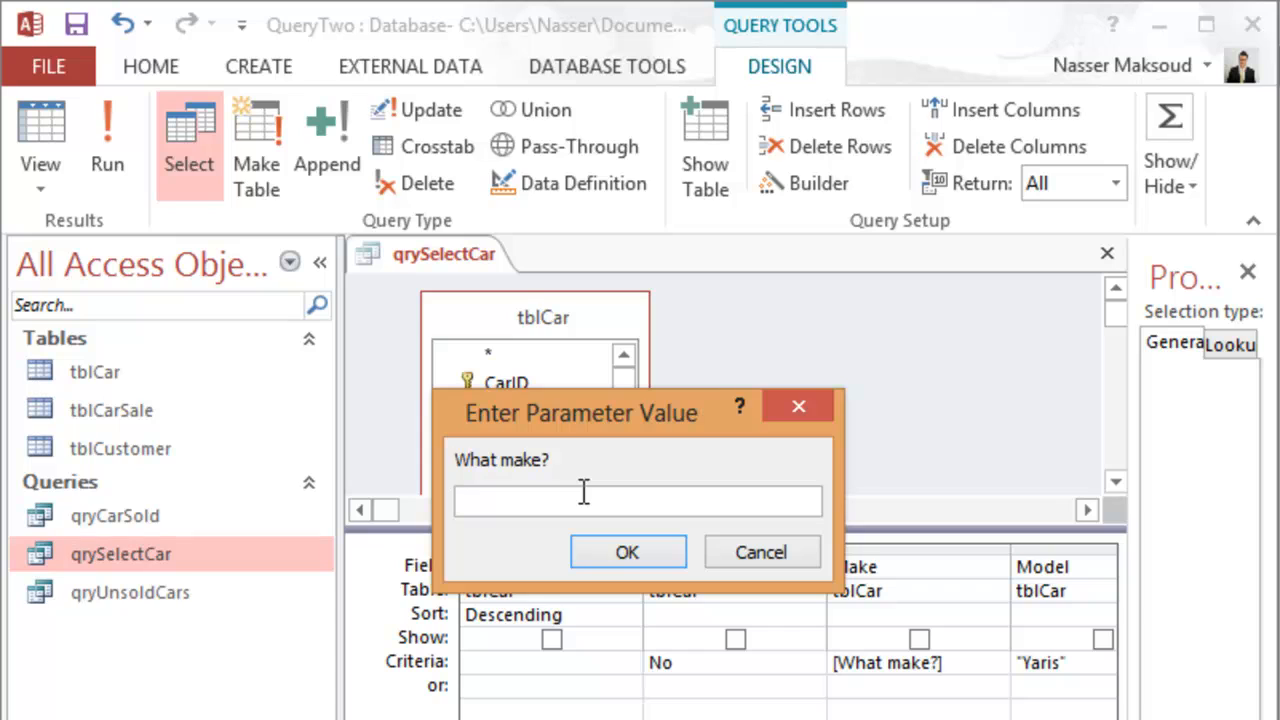
text(Toyota)
click(648, 551)
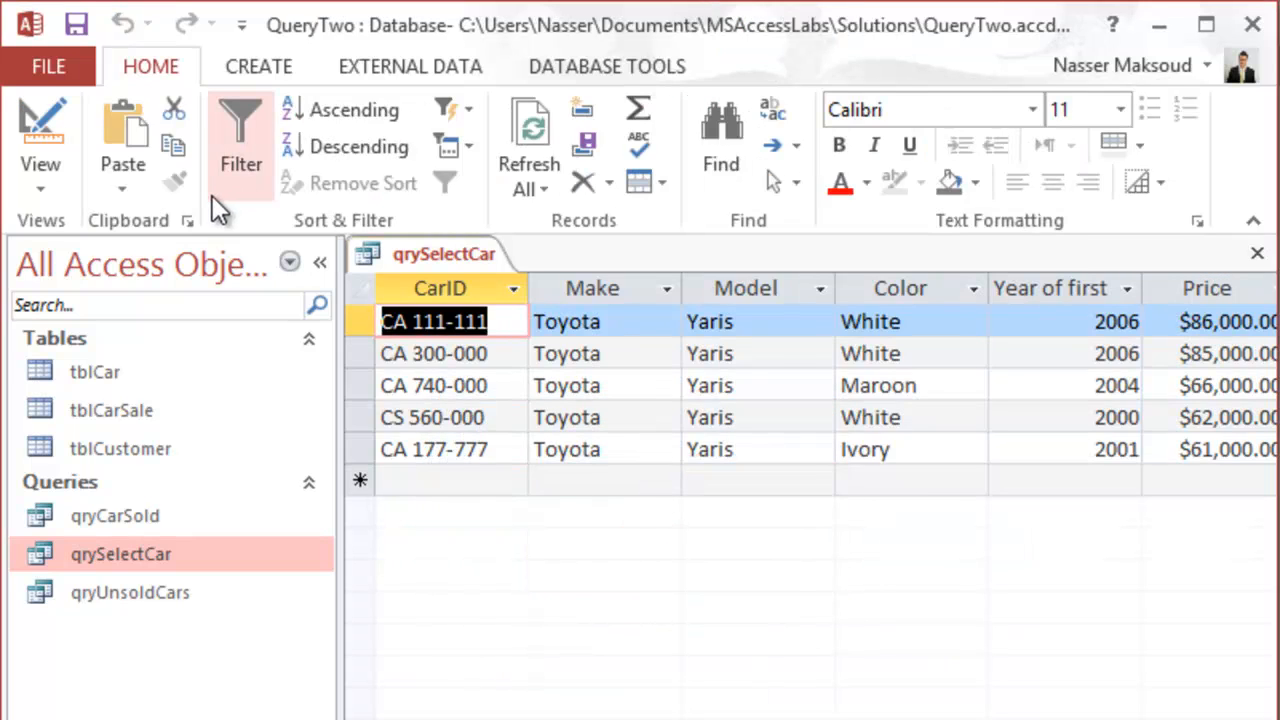
Return to the query design and replace the Model field's criterion with the parameter prompt [What model?].
click(52, 129)
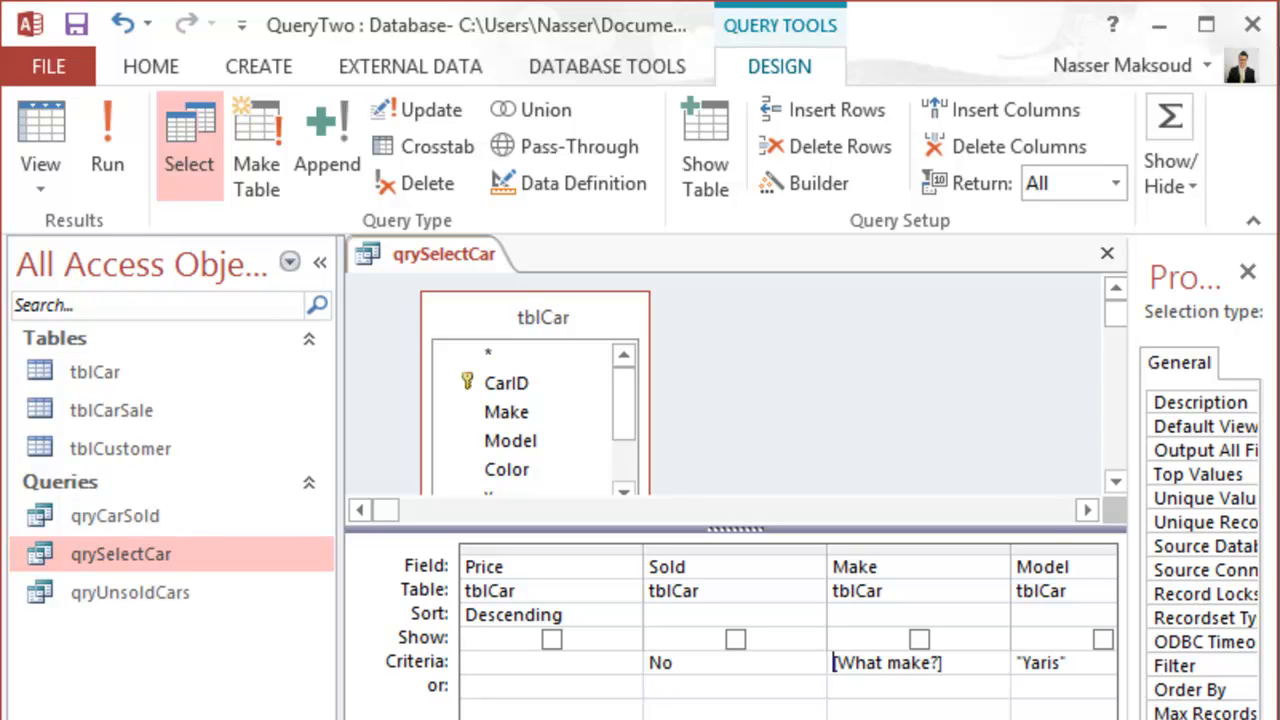
click(1085, 660)
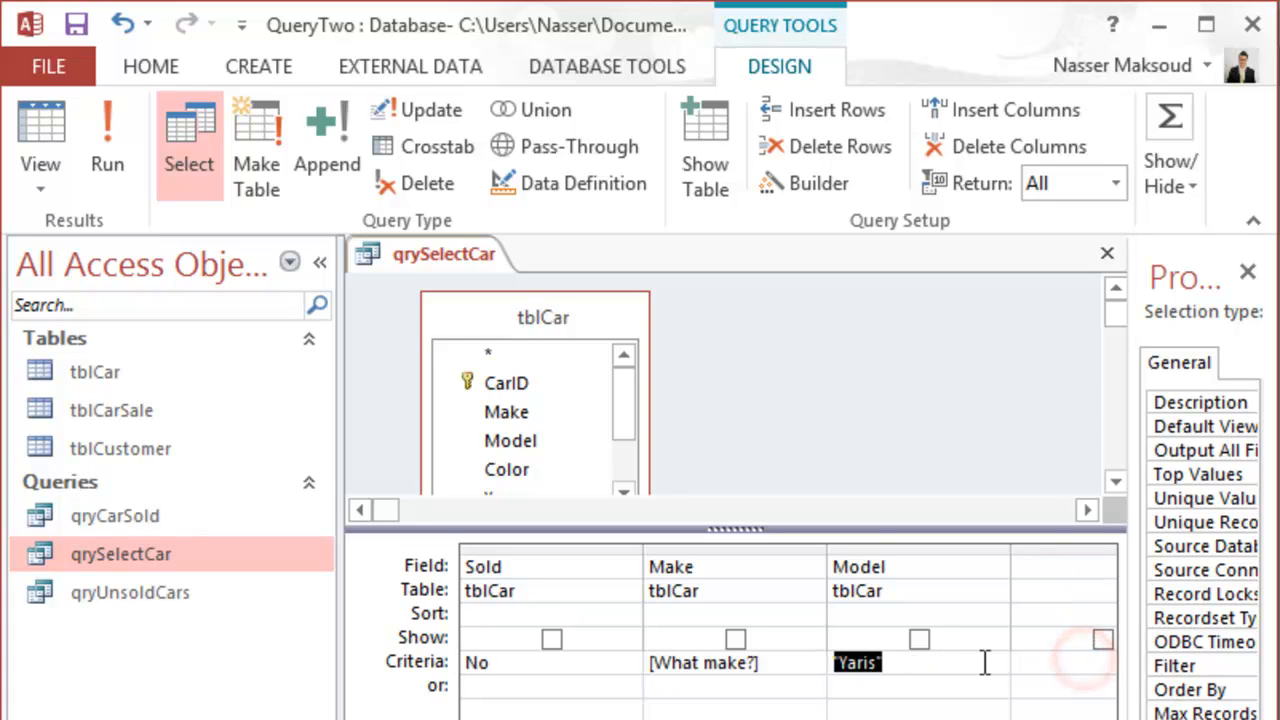
text([])
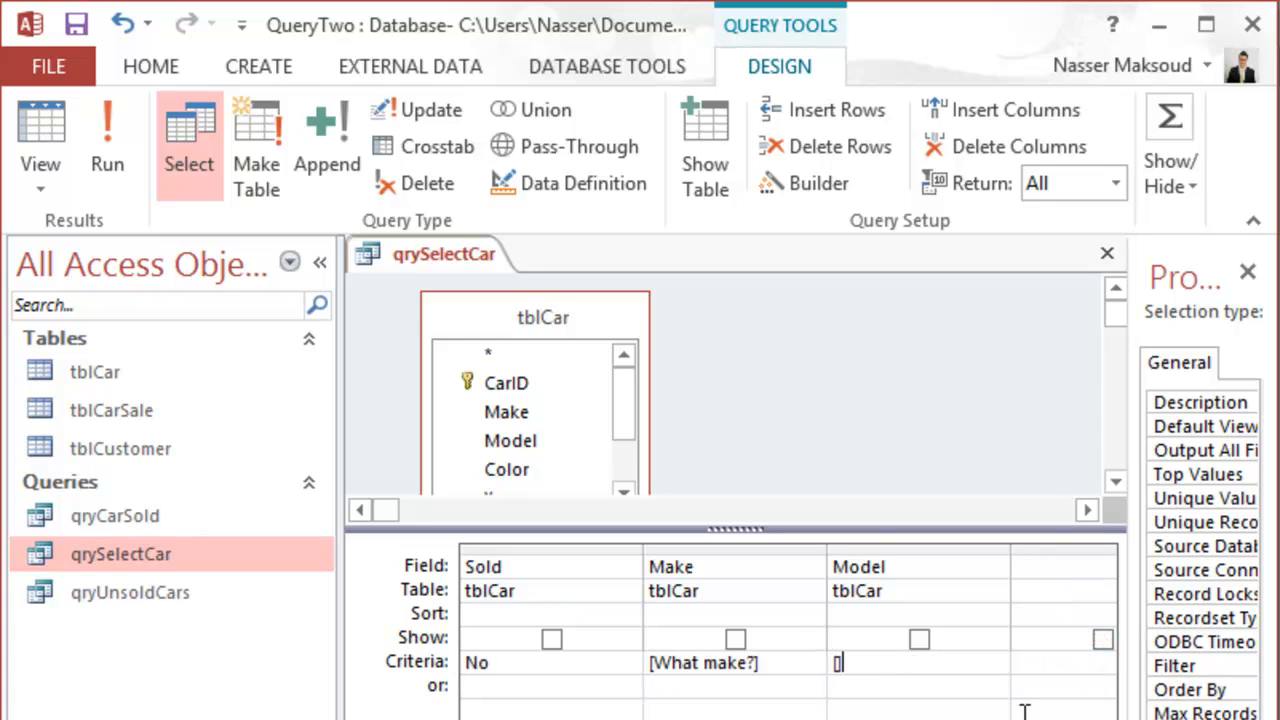
key(Left)
text(What mo)
key(BackSpace)
text(odel?)
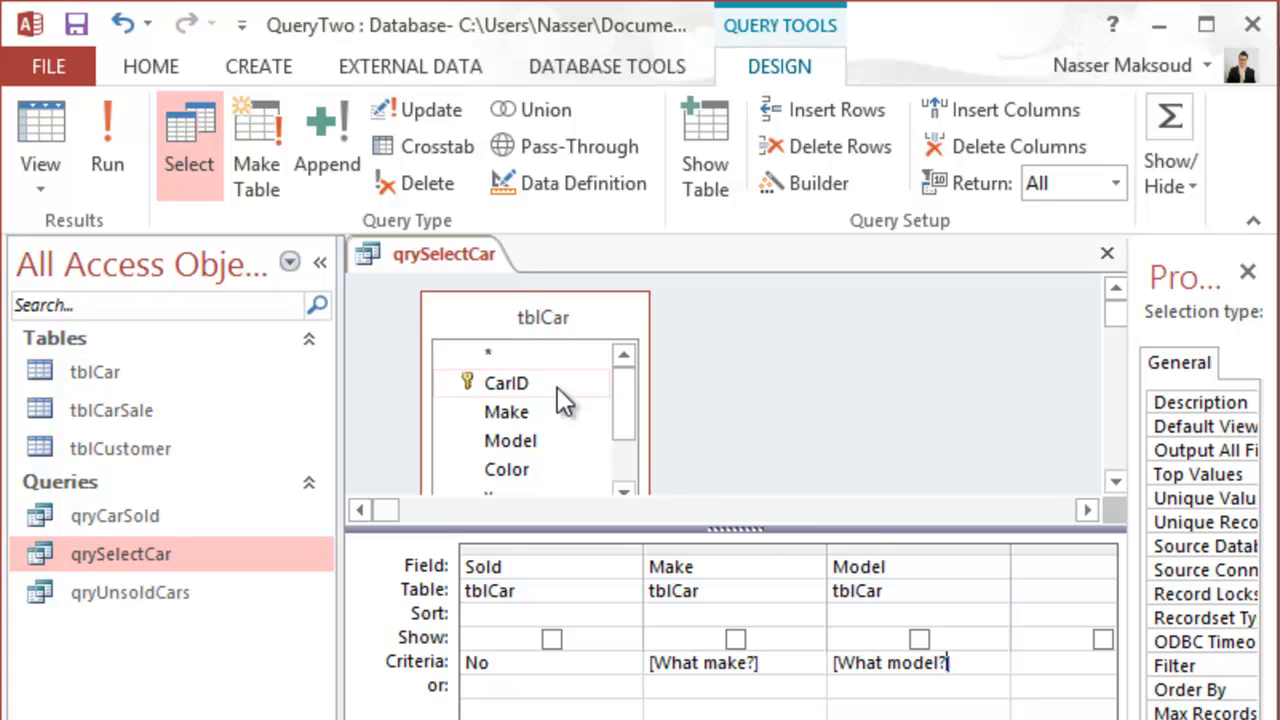
Run the query with Toyota as the make and Yaris as the model.
click(114, 117)
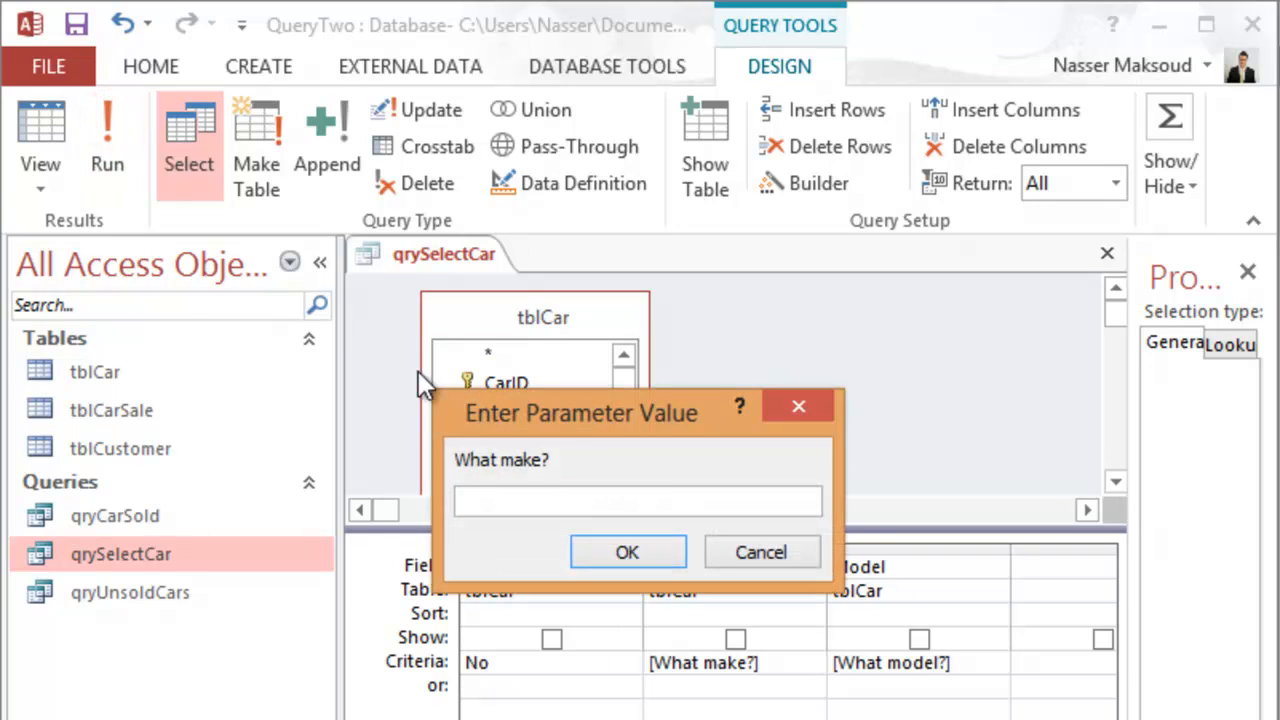
text(Toyota)
key(Return)
text(Yaris)
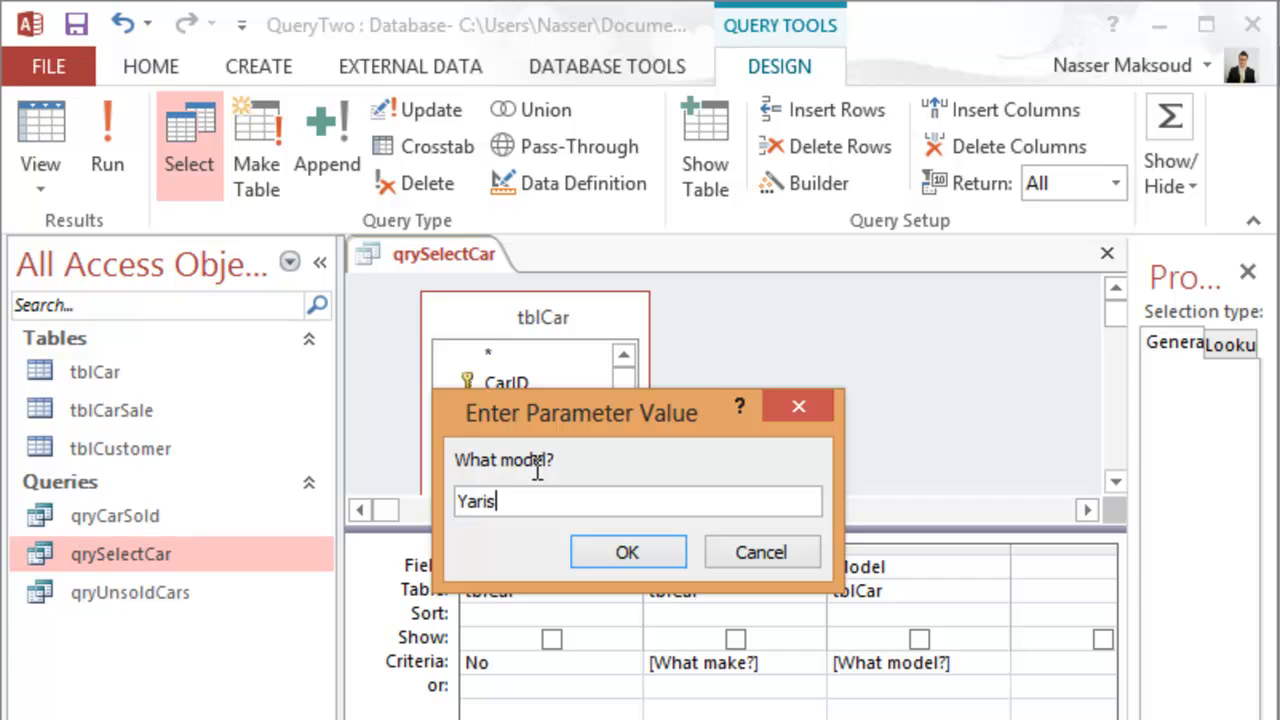
click(642, 551)
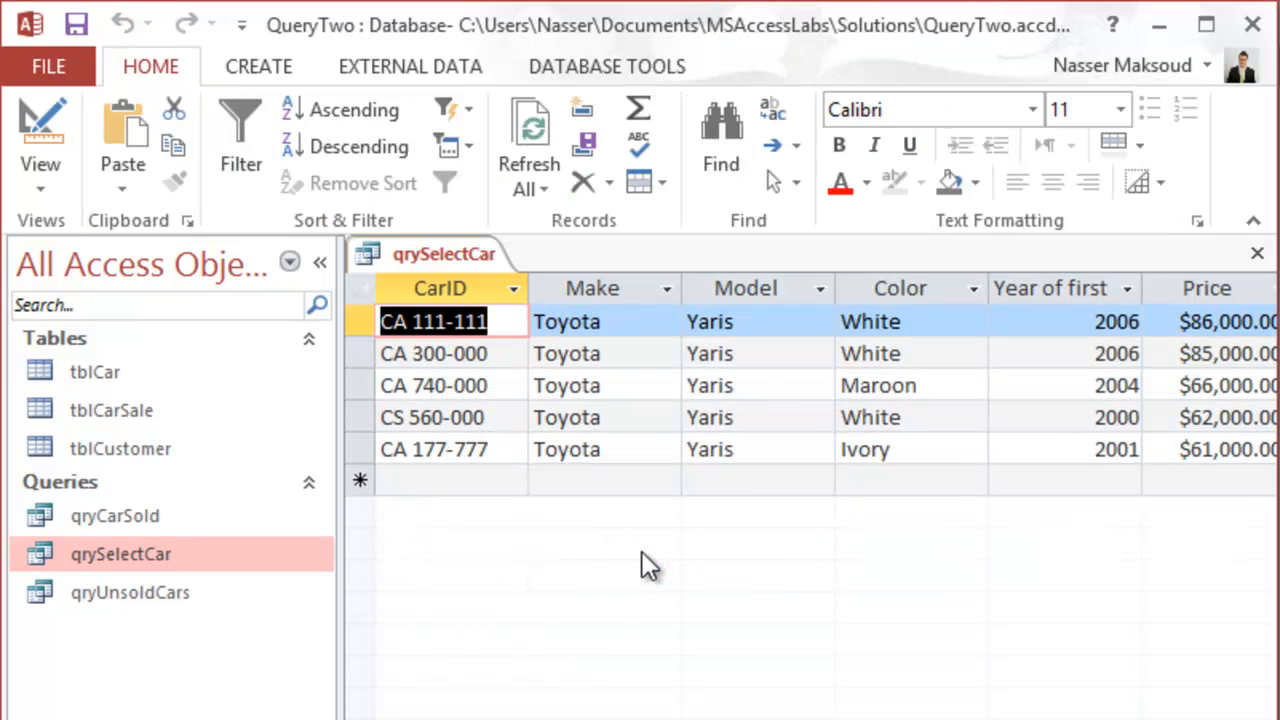
Return to the query design and rerun it with Nissan as the make and Skyline as the model.
click(47, 128)
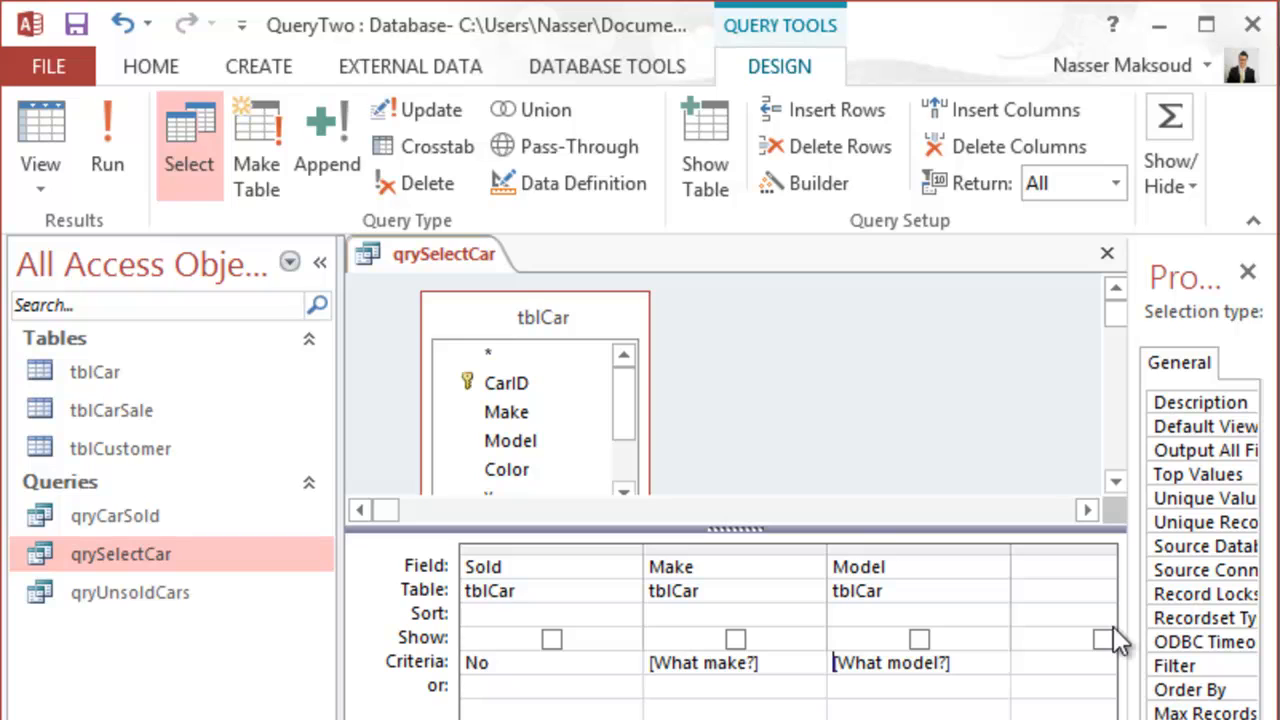
click(105, 128)
text(Nissan)
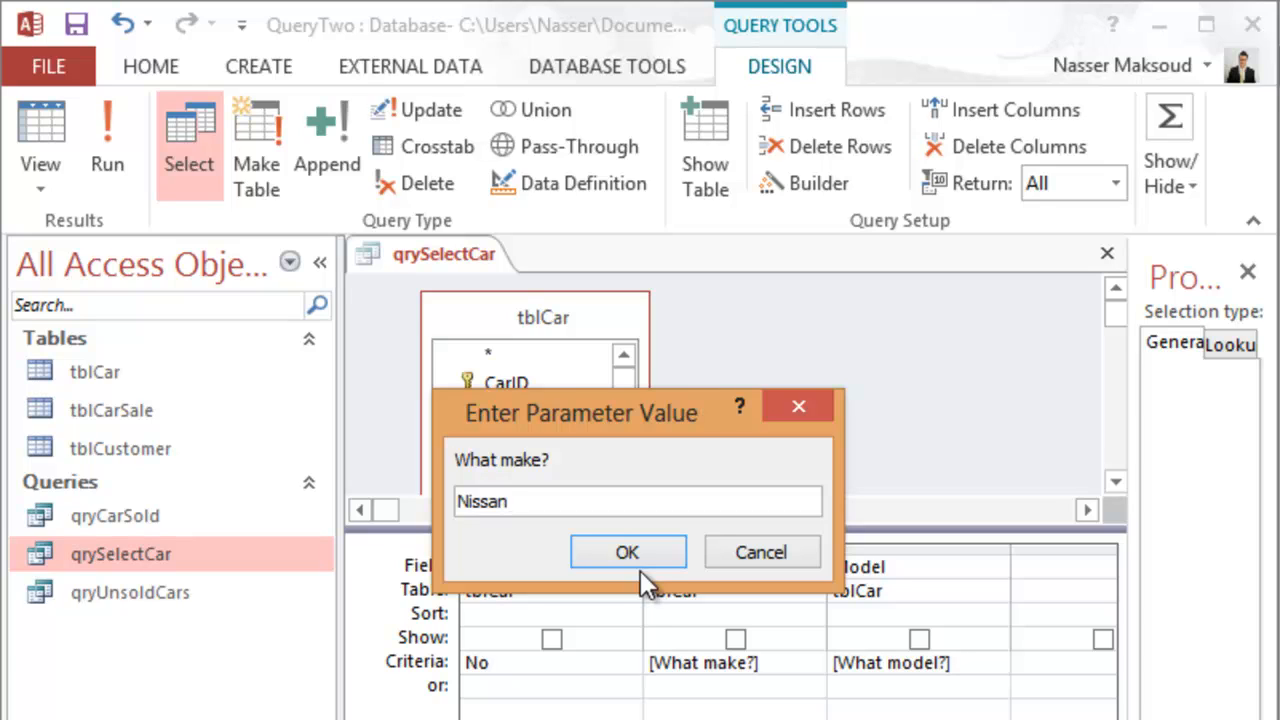
click(619, 556)
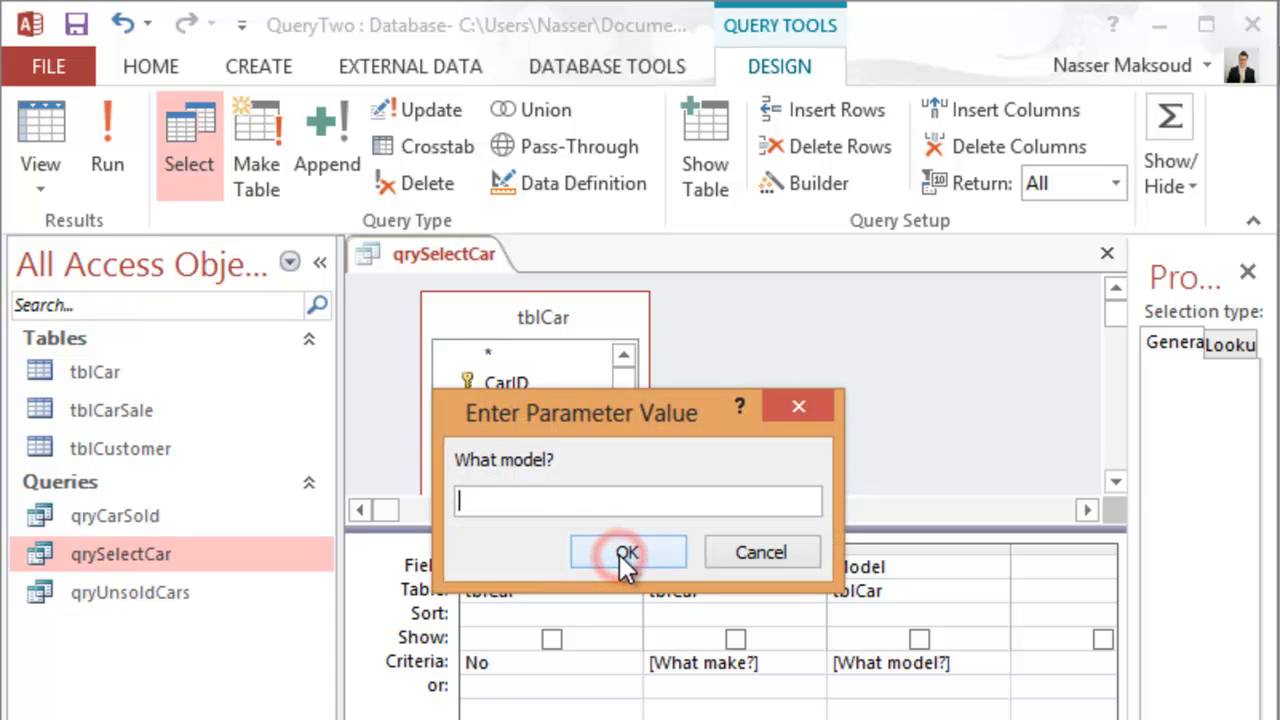
text(Skyline)
click(644, 552)
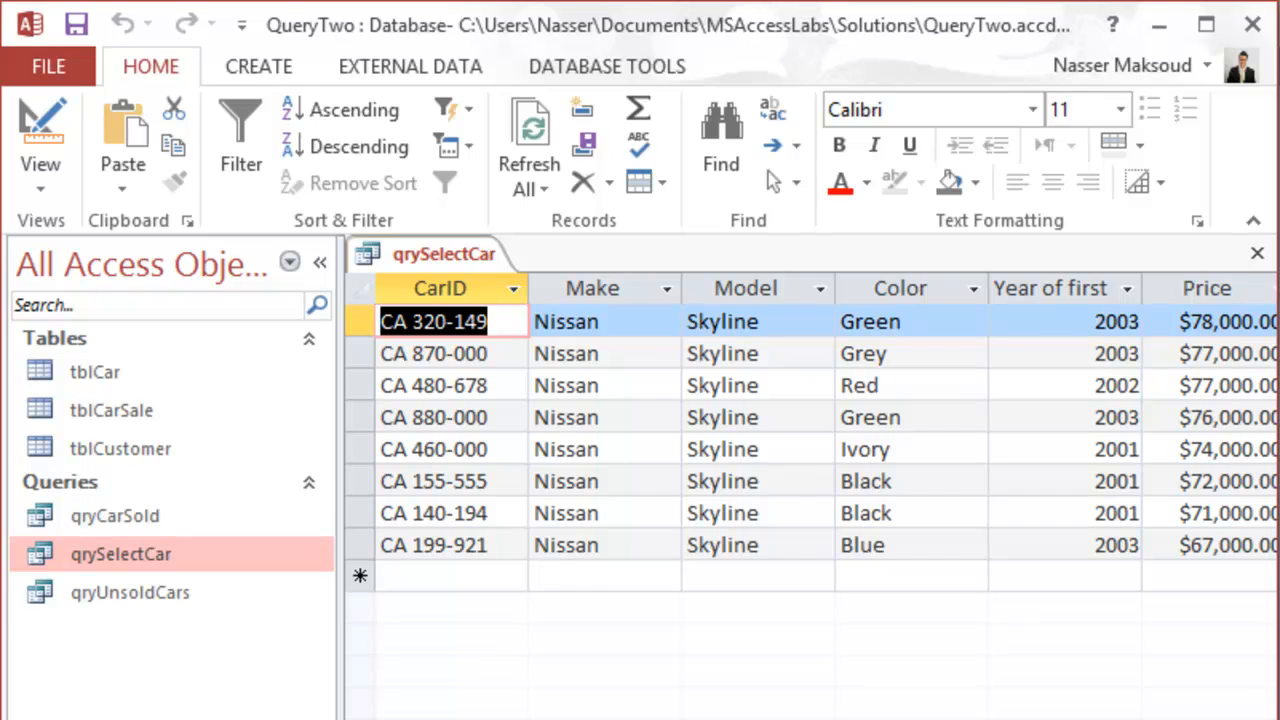
Return qrySelectCar to its design, then save and close the query.
click(38, 136)
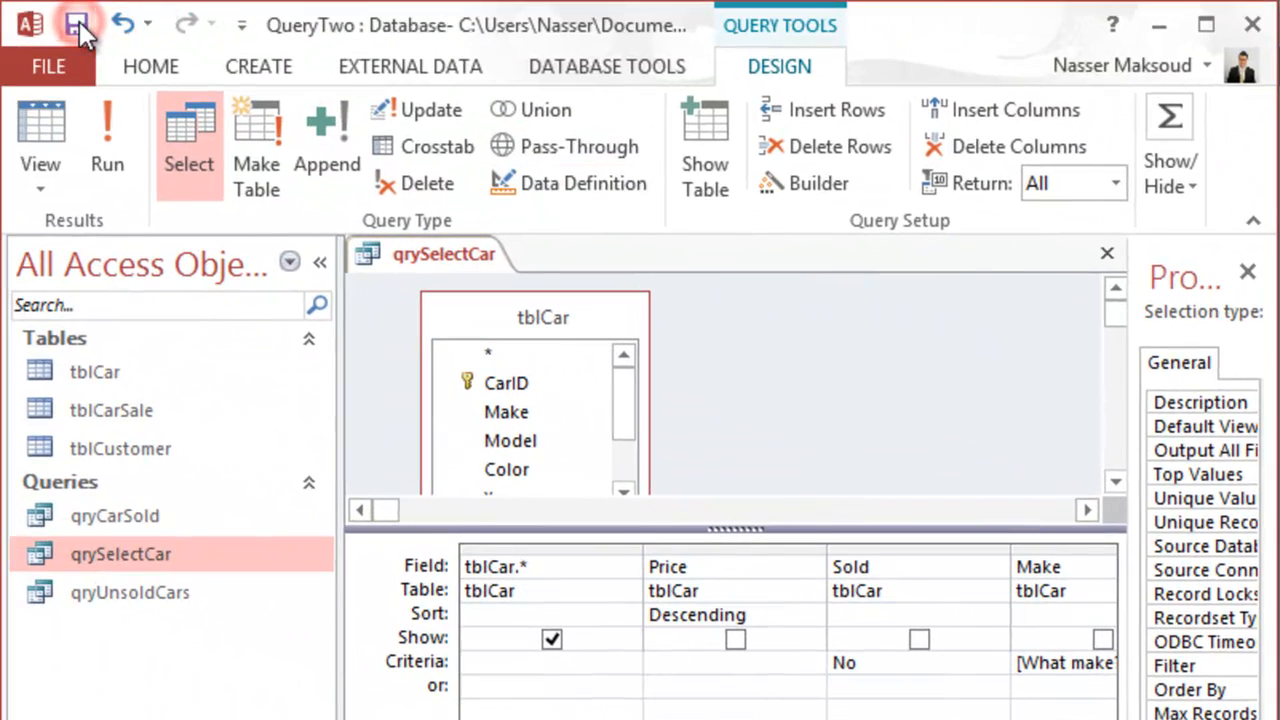
right_click(418, 256)
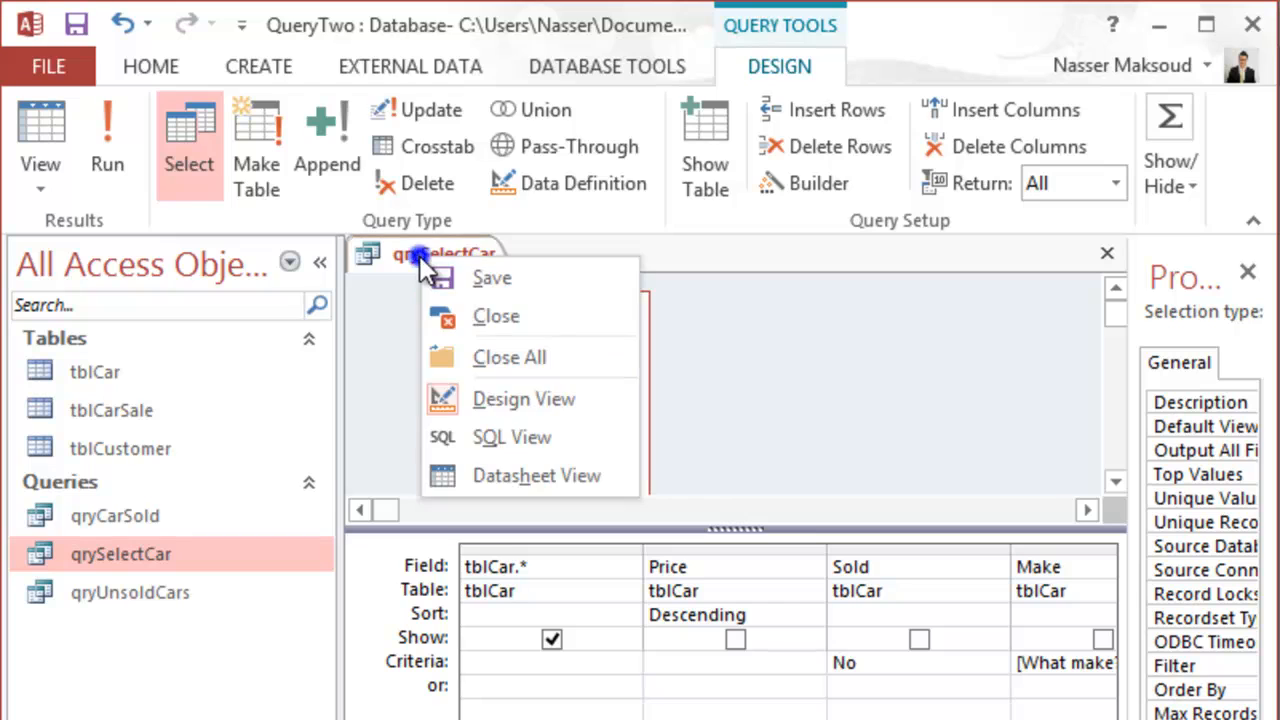
click(482, 315)
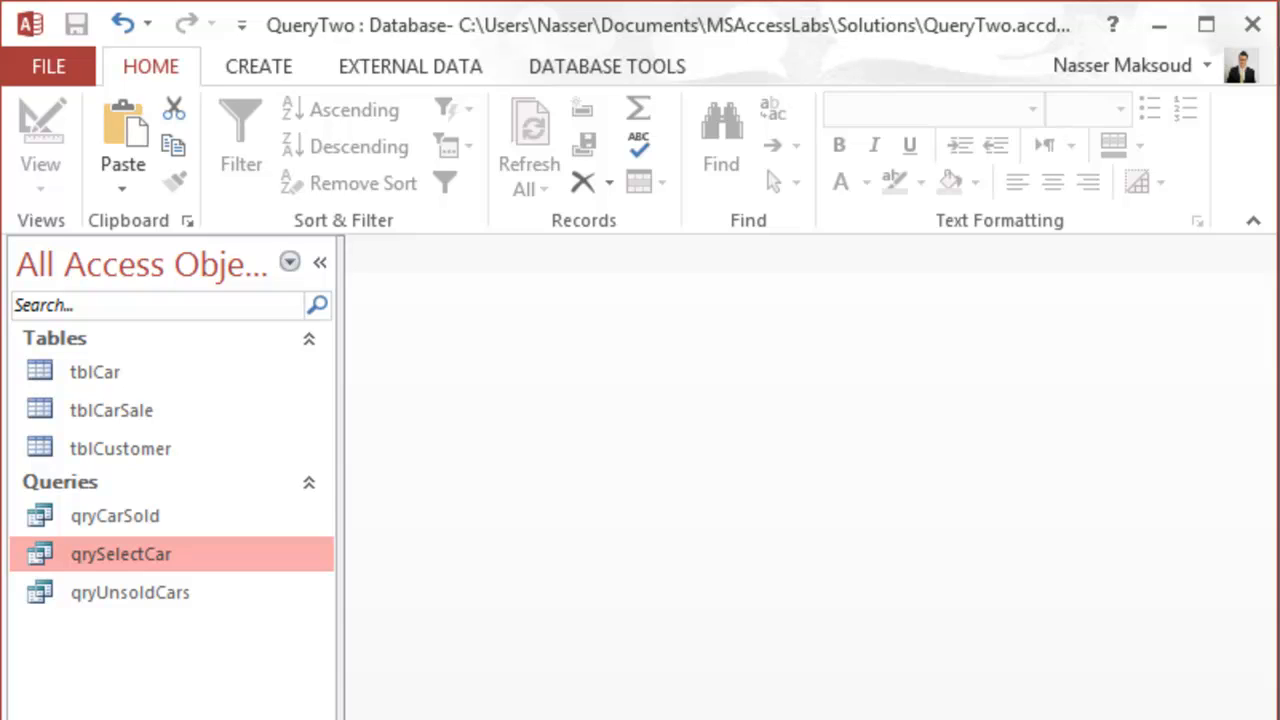
Create a new query in design view containing the tables tblCar, tblCarSale and tblCustomer.
click(255, 54)
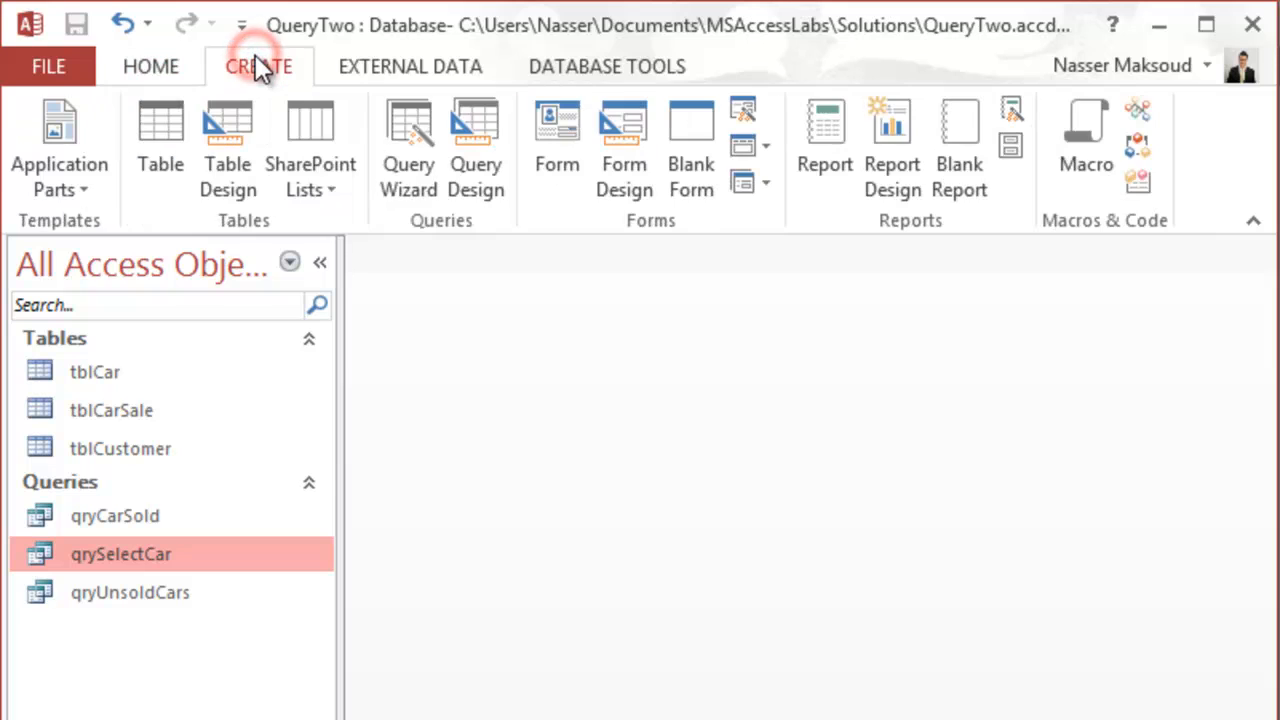
click(469, 131)
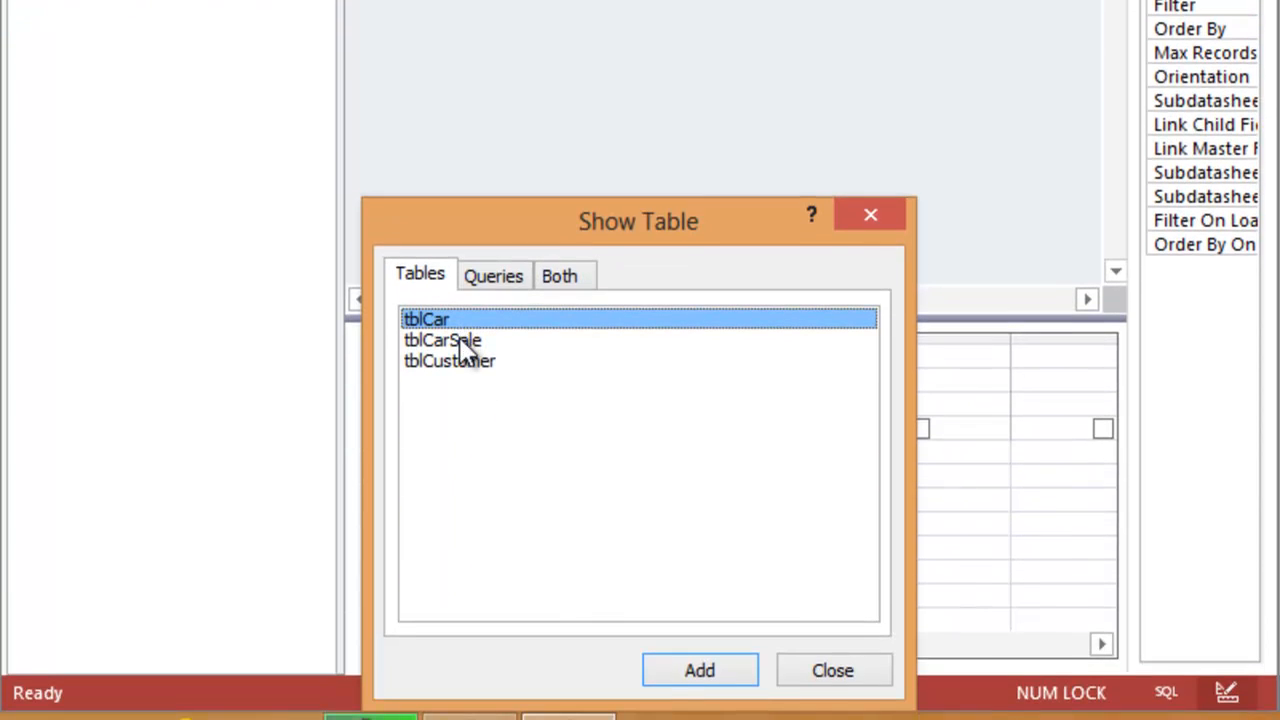
ctrl+click(465, 342)
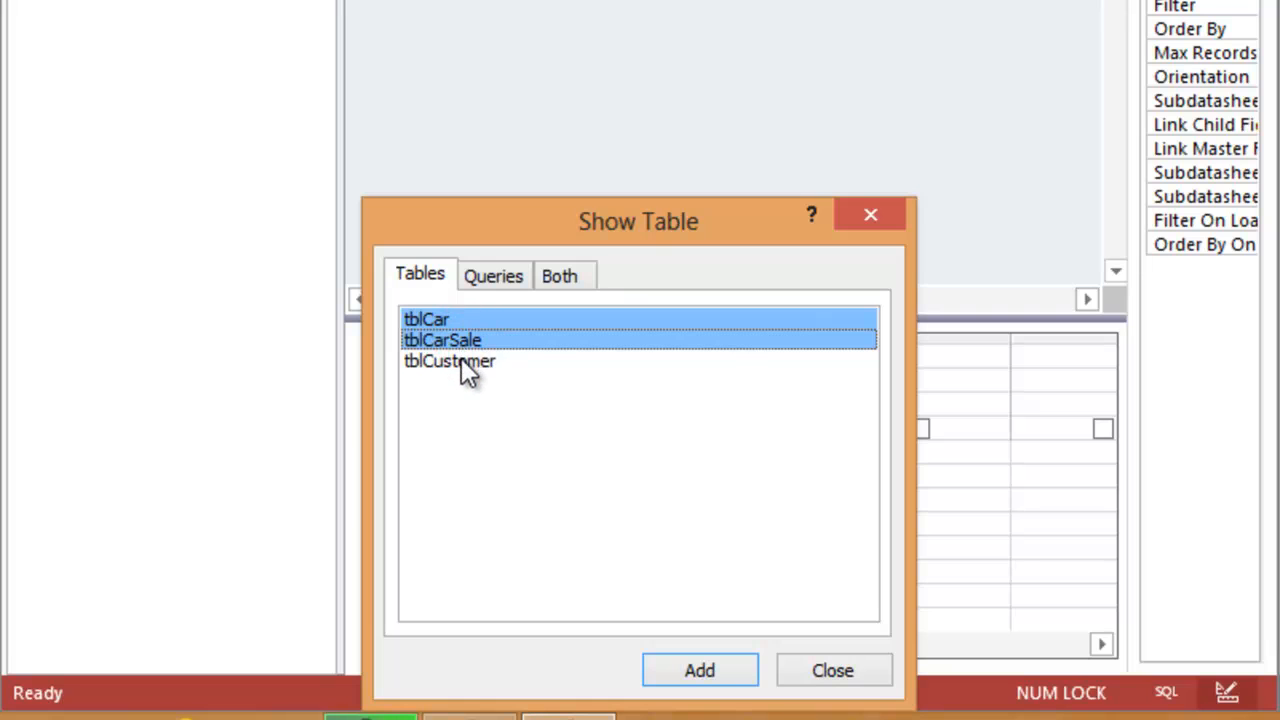
ctrl+click(463, 360)
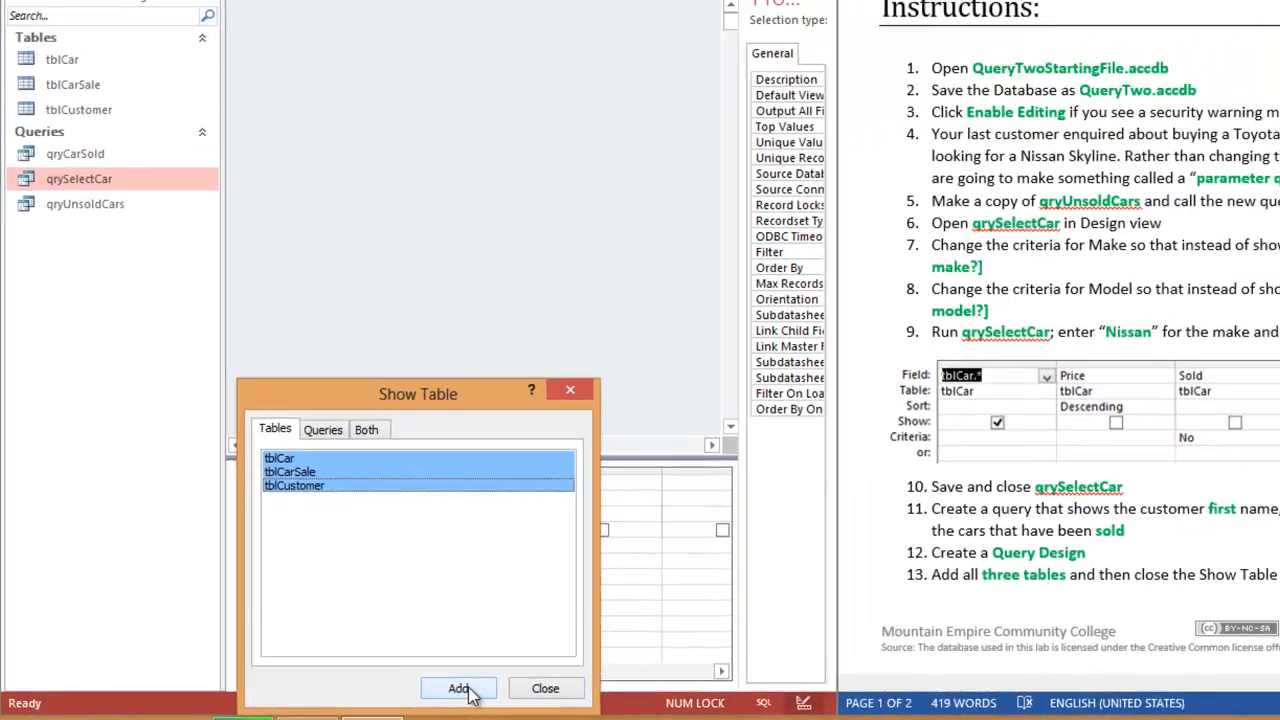
click(708, 674)
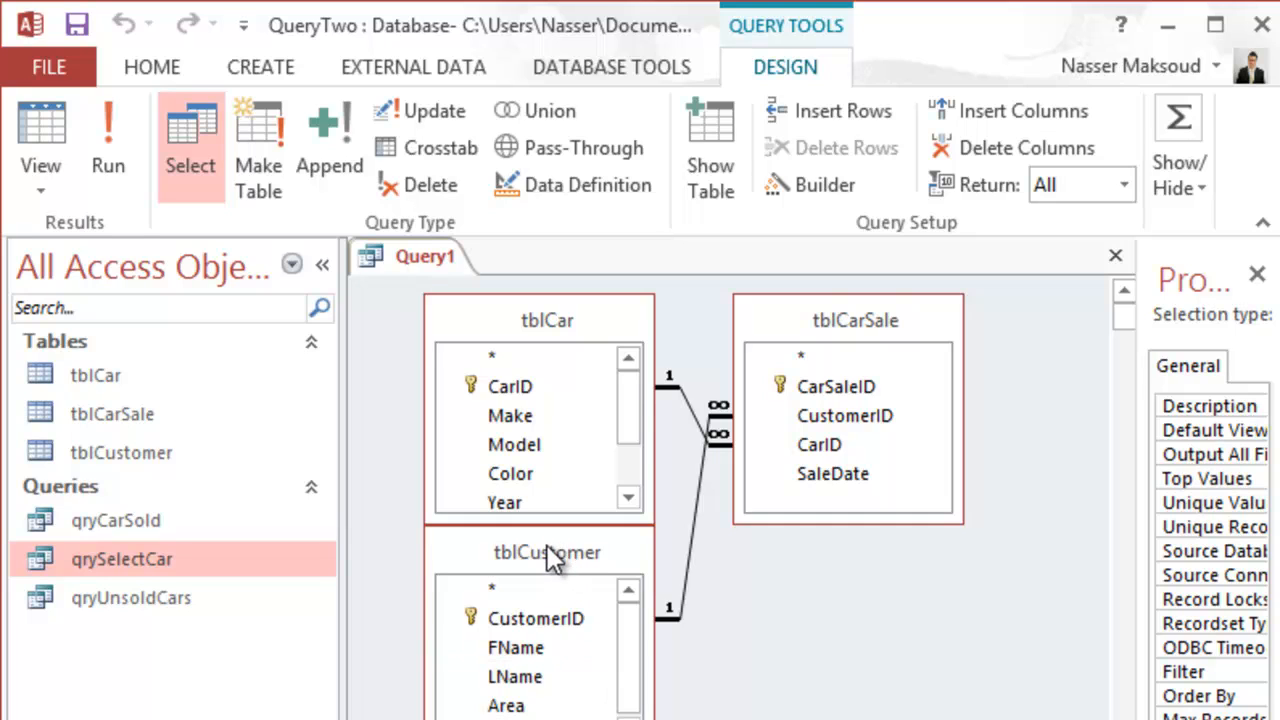
Move tblCustomer clear of tblCar and add its FName and LName fields to the query grid.
drag(547, 548, 561, 596)
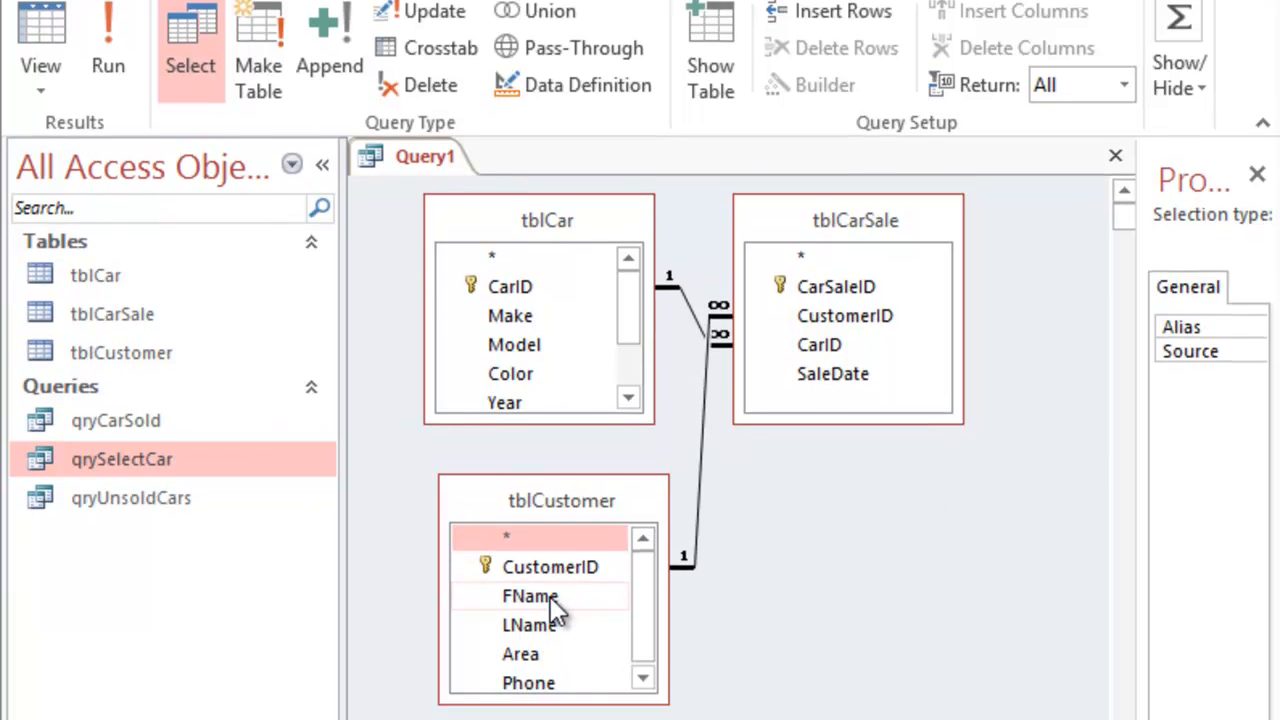
double_click(545, 695)
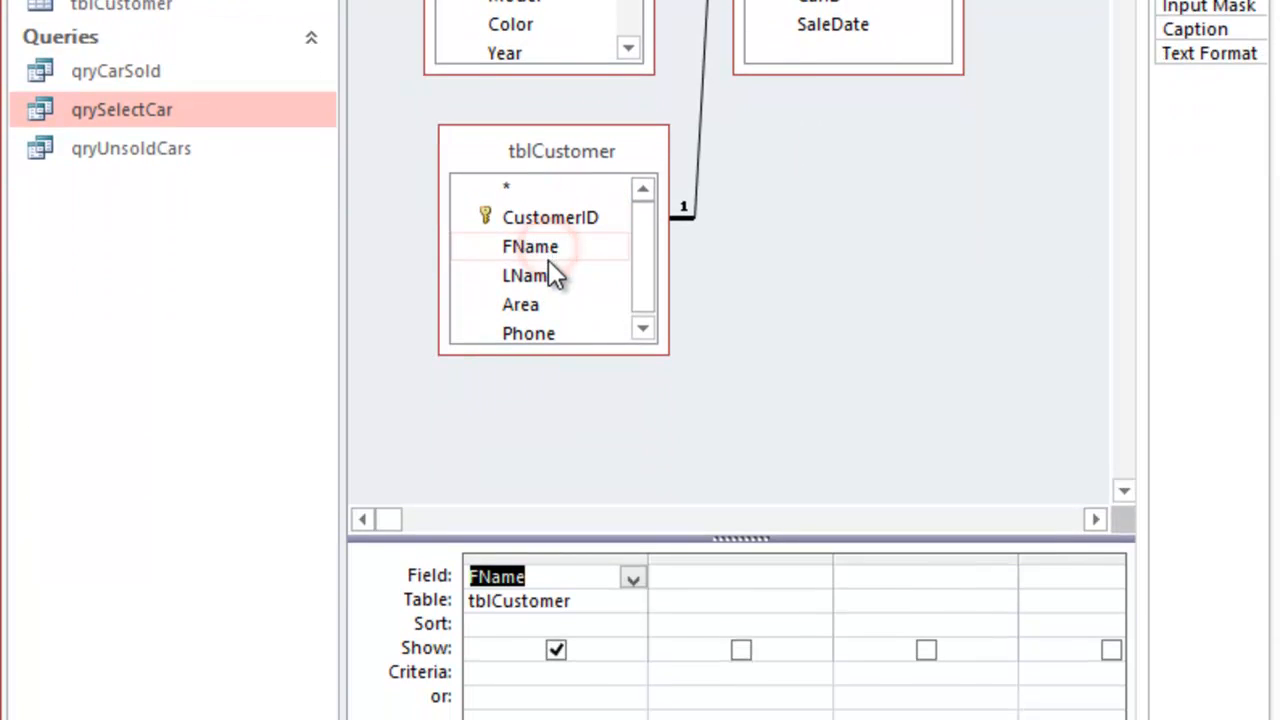
drag(546, 276, 724, 574)
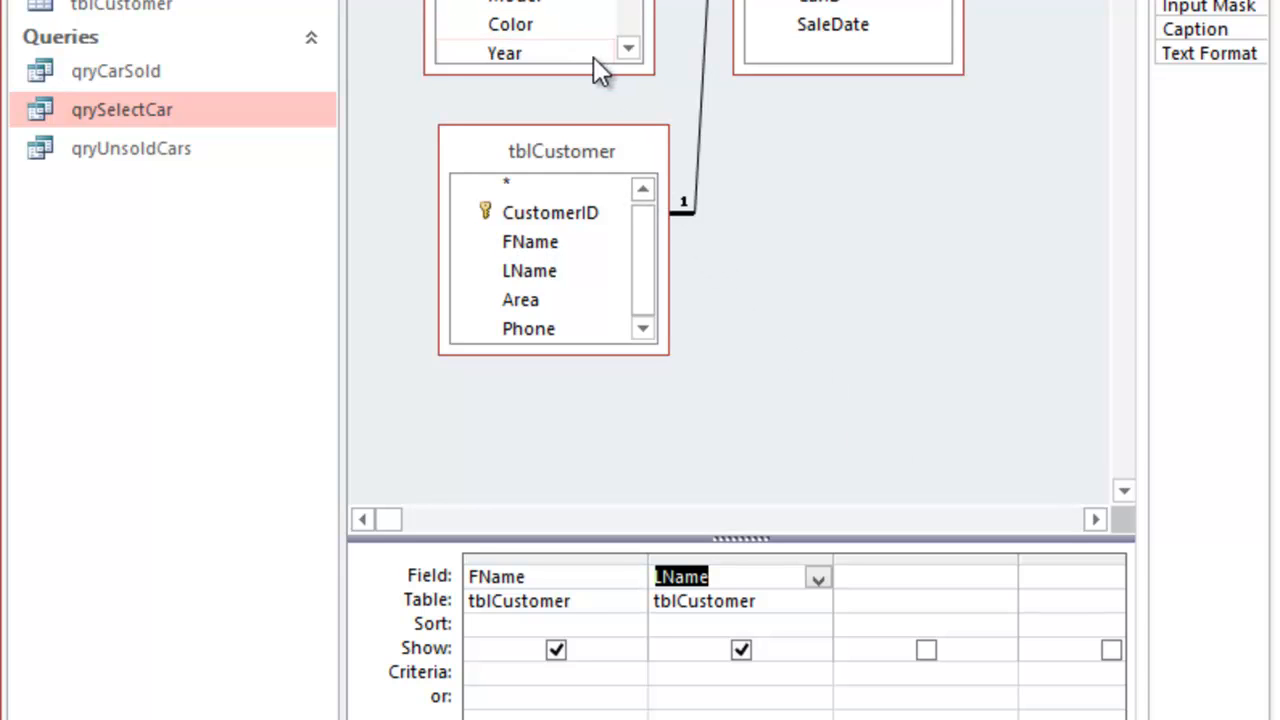
Enlarge the tblCustomer and tblCar field lists and add tblCar's Price field to the query grid.
mouse_move(539, 355)
mouse_down()
mouse_move(548, 405)
mouse_move(543, 363)
mouse_up()
drag(535, 150, 486, 212)
drag(521, 70, 525, 130)
click(518, 84)
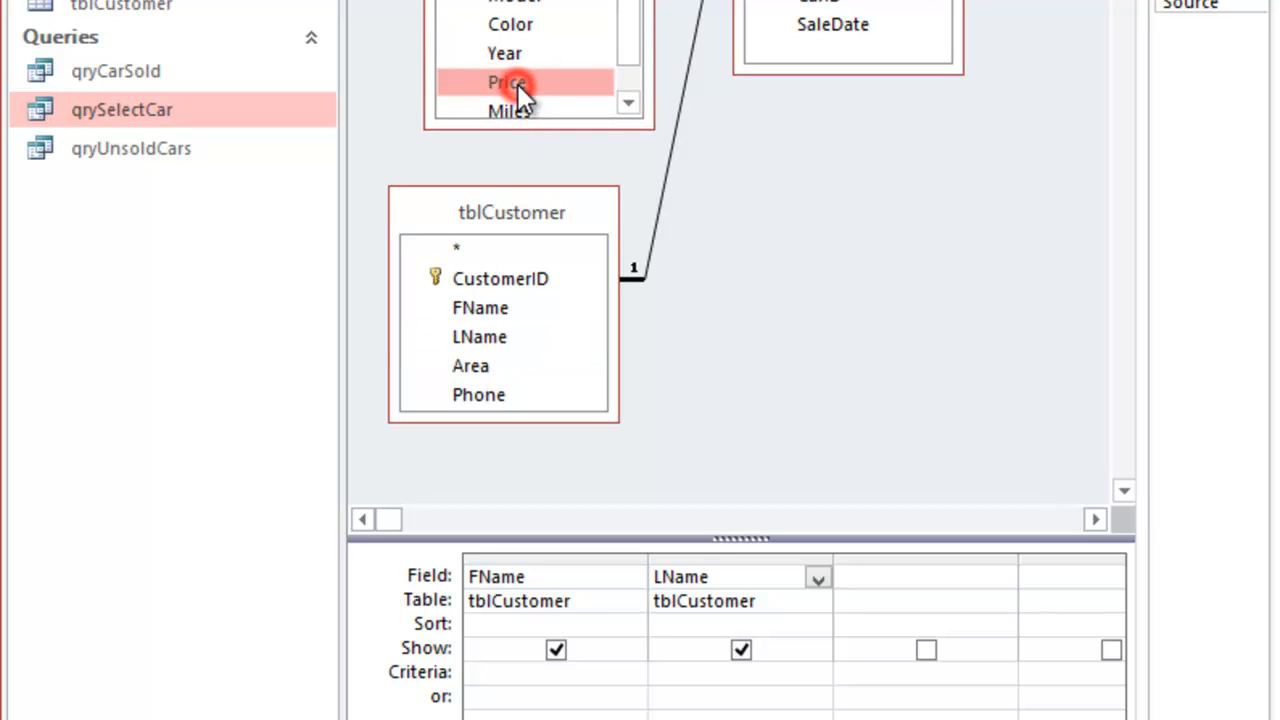
double_click(518, 84)
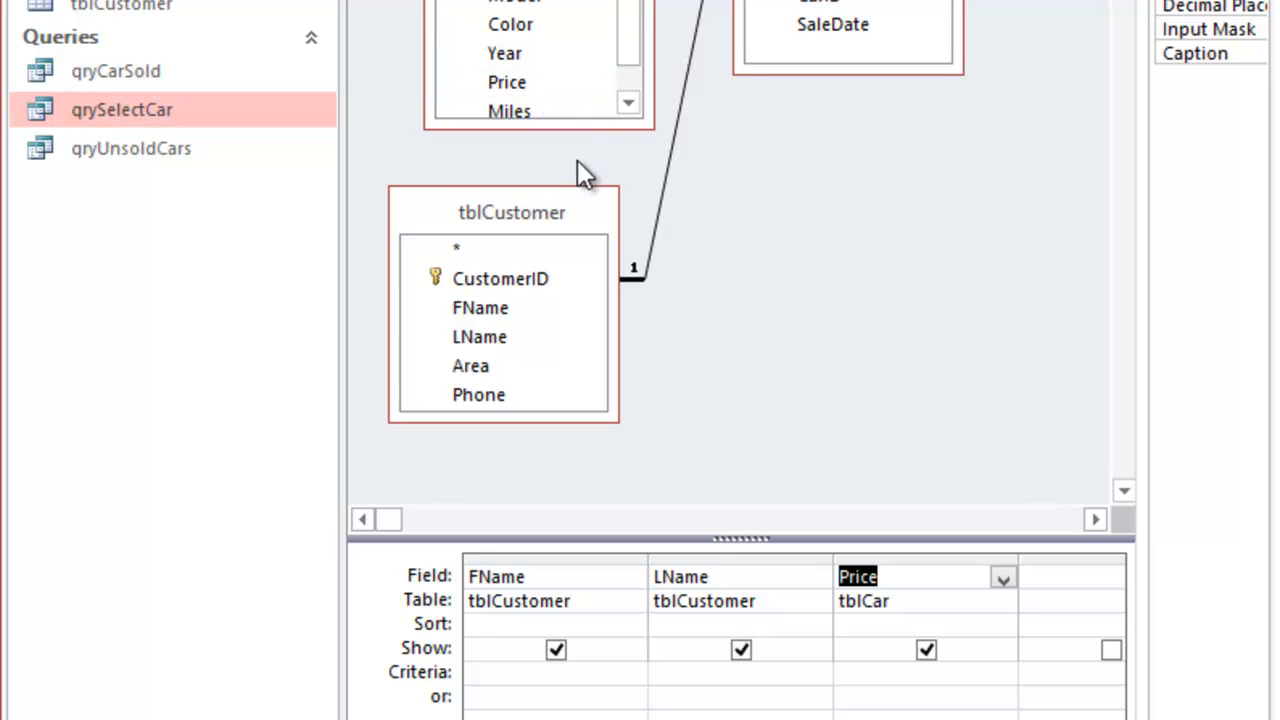
Move tblCustomer beneath tblCarSale, extend tblCar to show all its fields, and add Sold to the query grid.
drag(540, 208, 820, 216)
drag(589, 126, 574, 223)
click(512, 142)
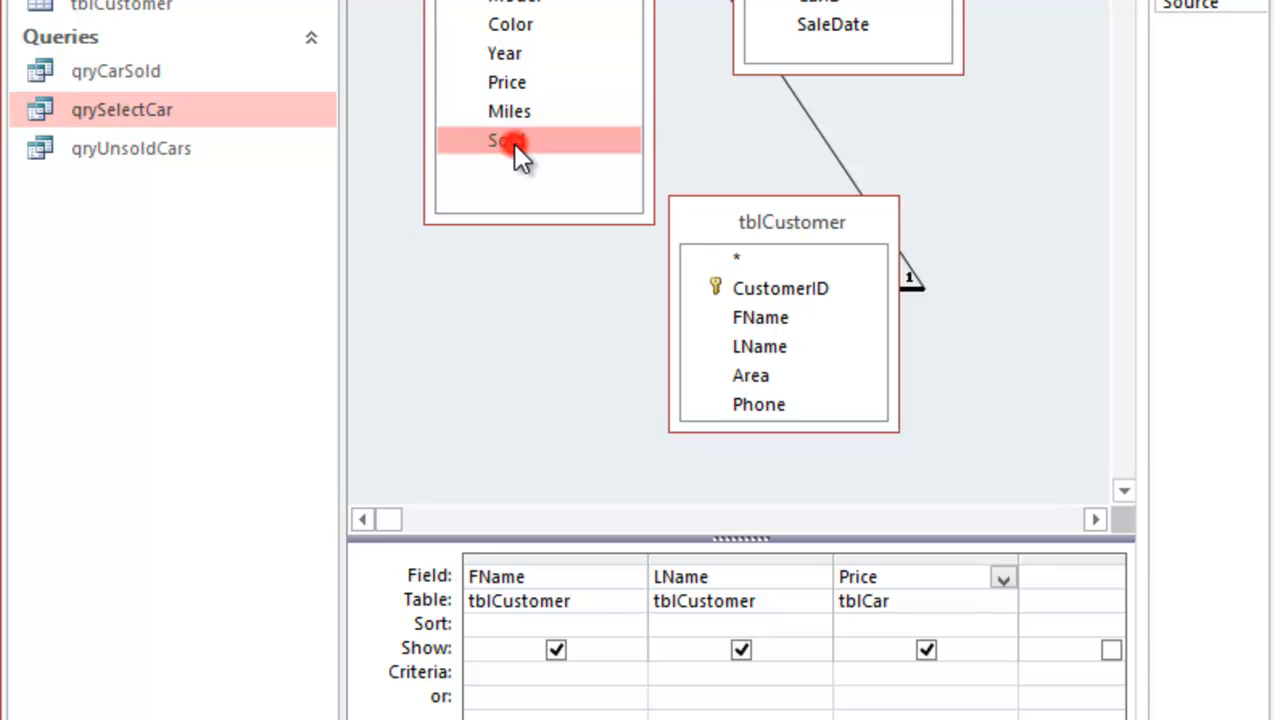
double_click(514, 143)
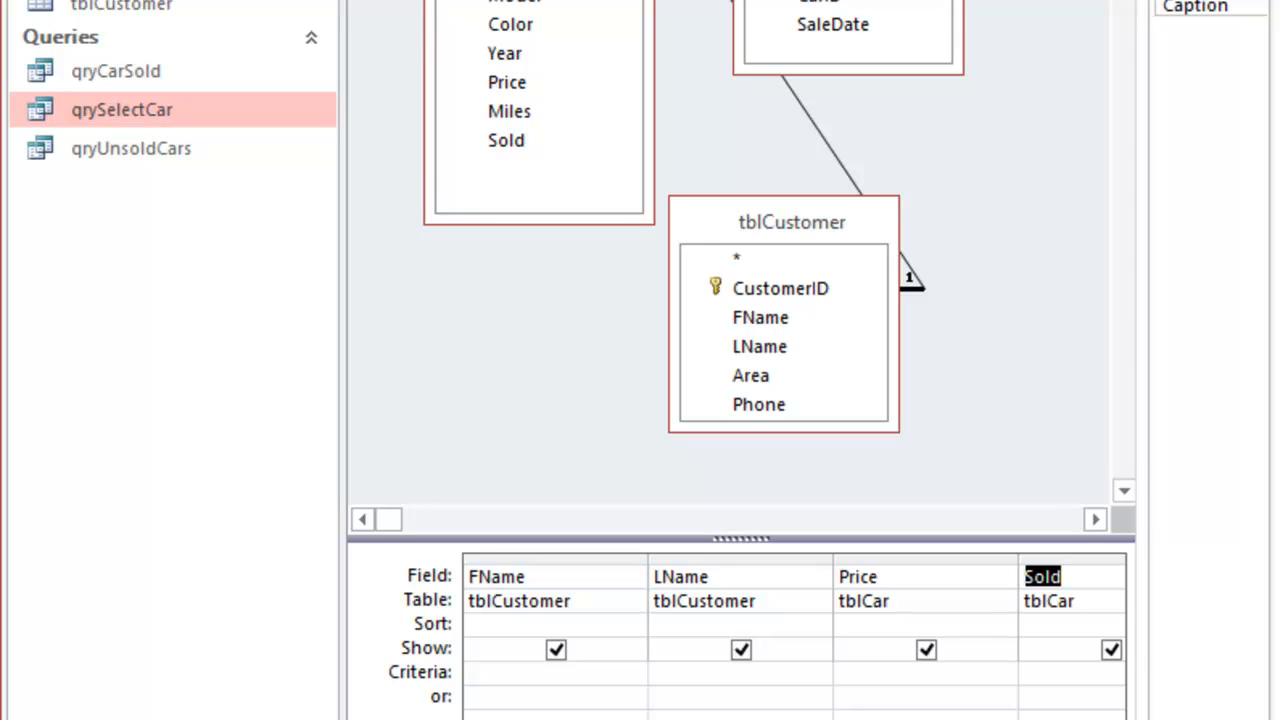
Set the Sold field's criterion to Yes, run the query and inspect the record with the empty LName.
click(1086, 673)
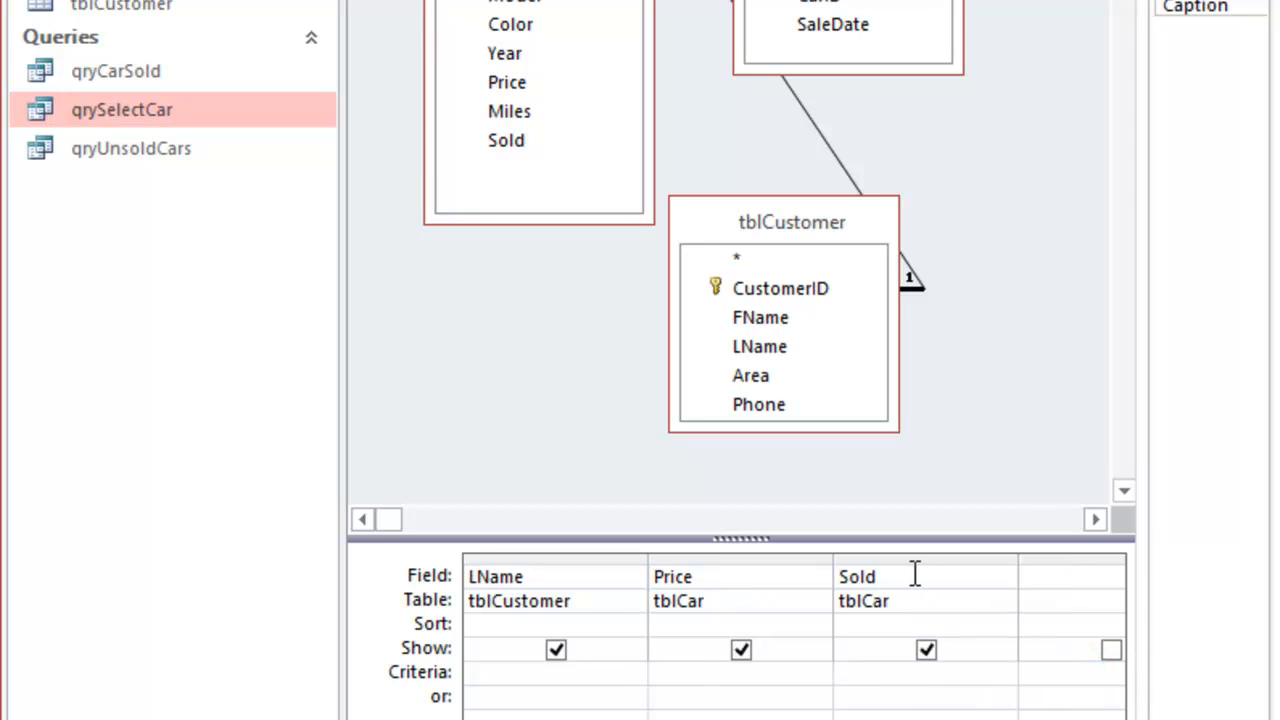
text(Yes)
key(F5)
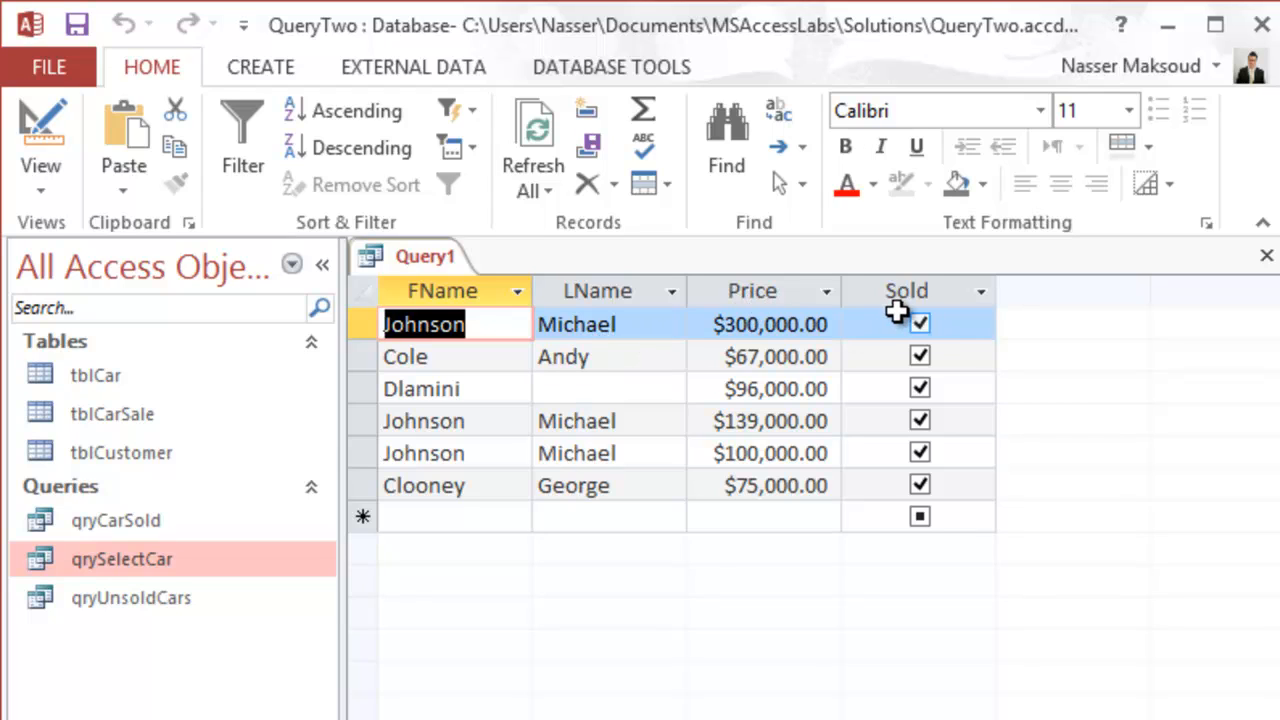
click(568, 383)
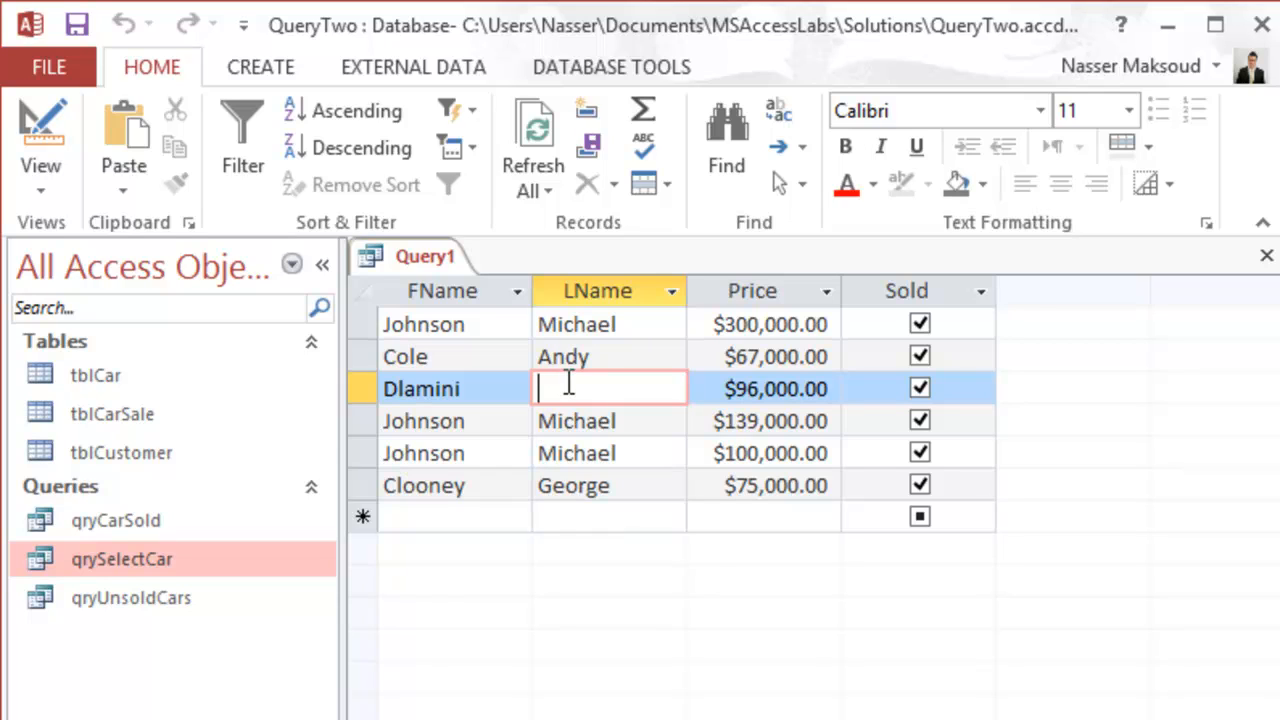
Return to the query design and save the query as qrySold.
click(47, 128)
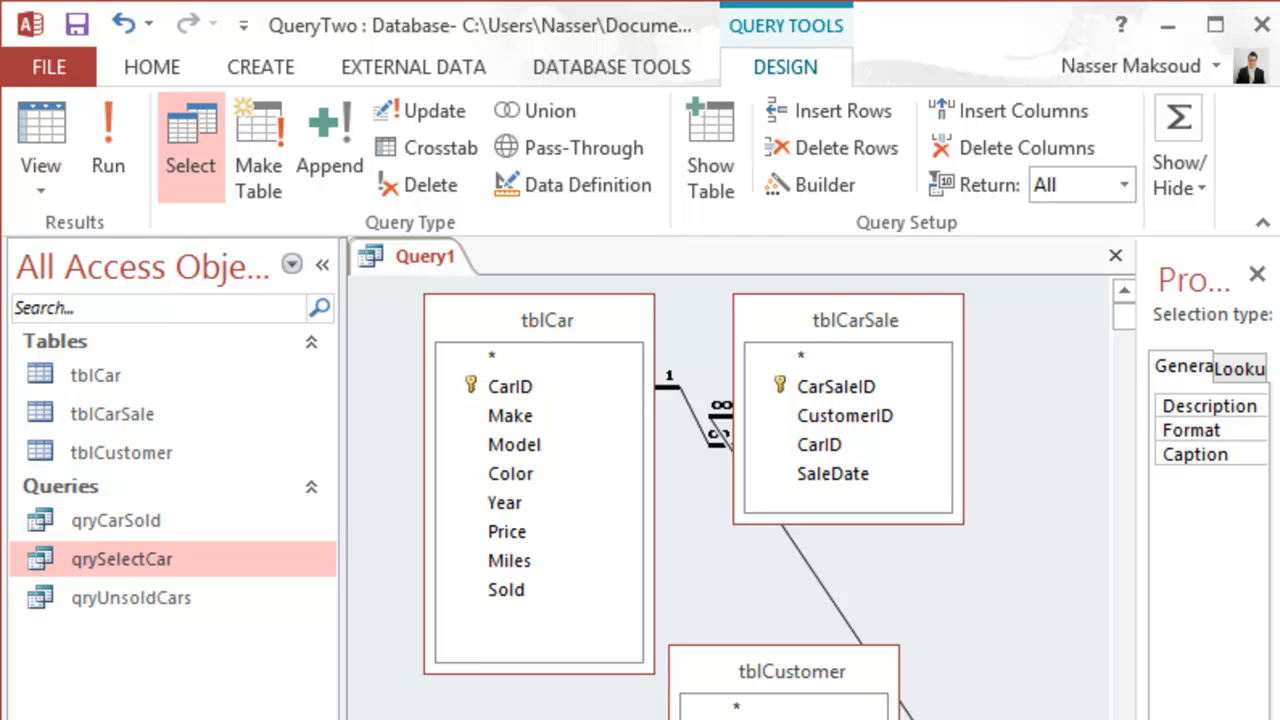
click(66, 27)
text(qrySold)
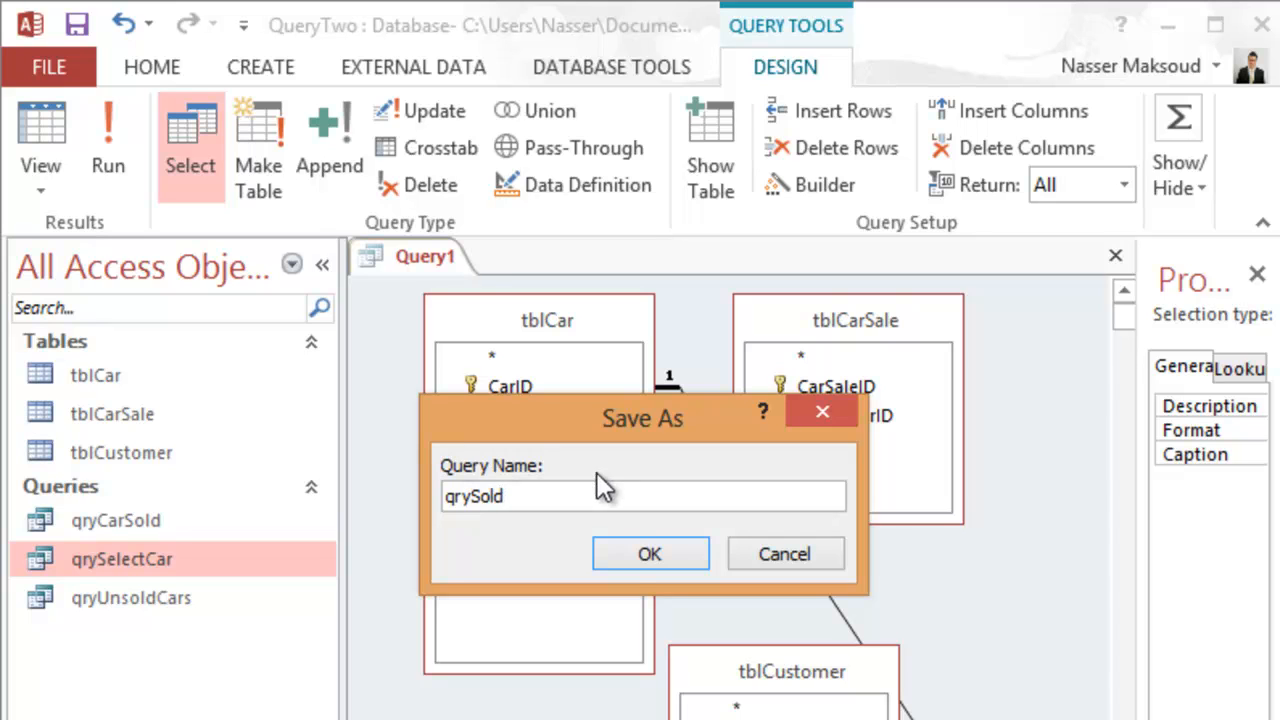
click(621, 550)
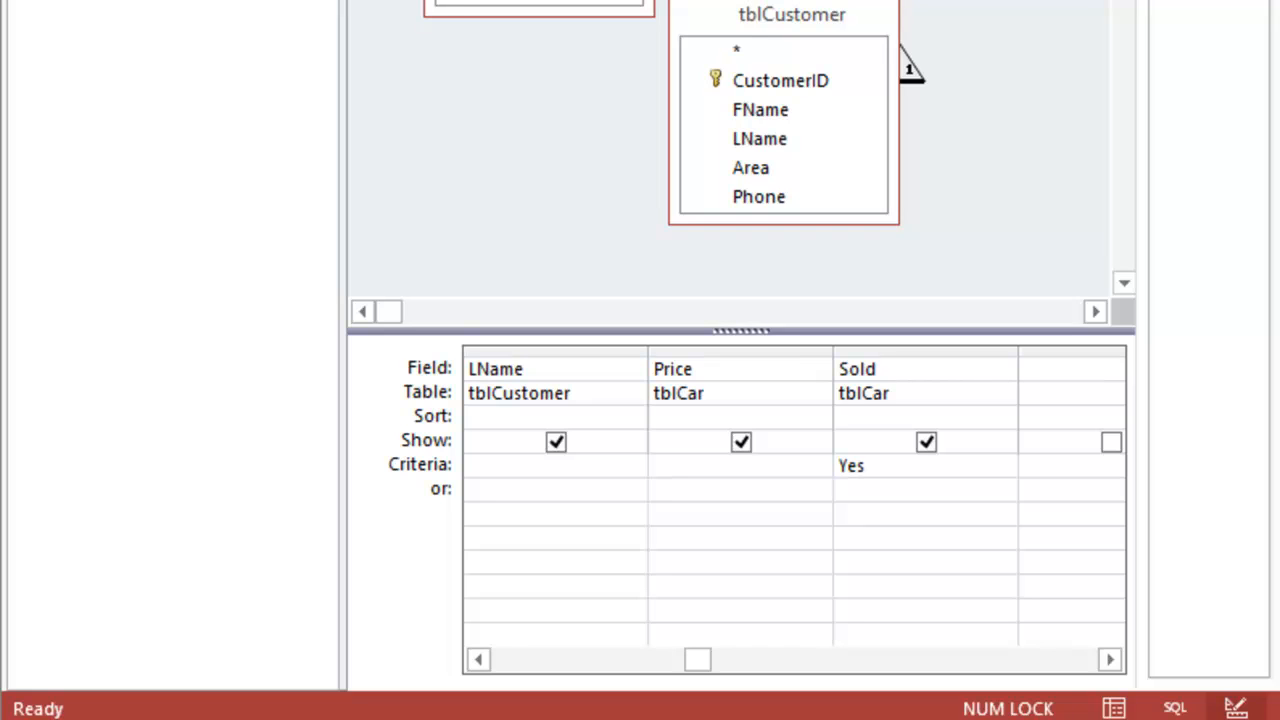
Sort qrySold by Price in descending order and run it.
click(696, 415)
click(814, 421)
click(772, 466)
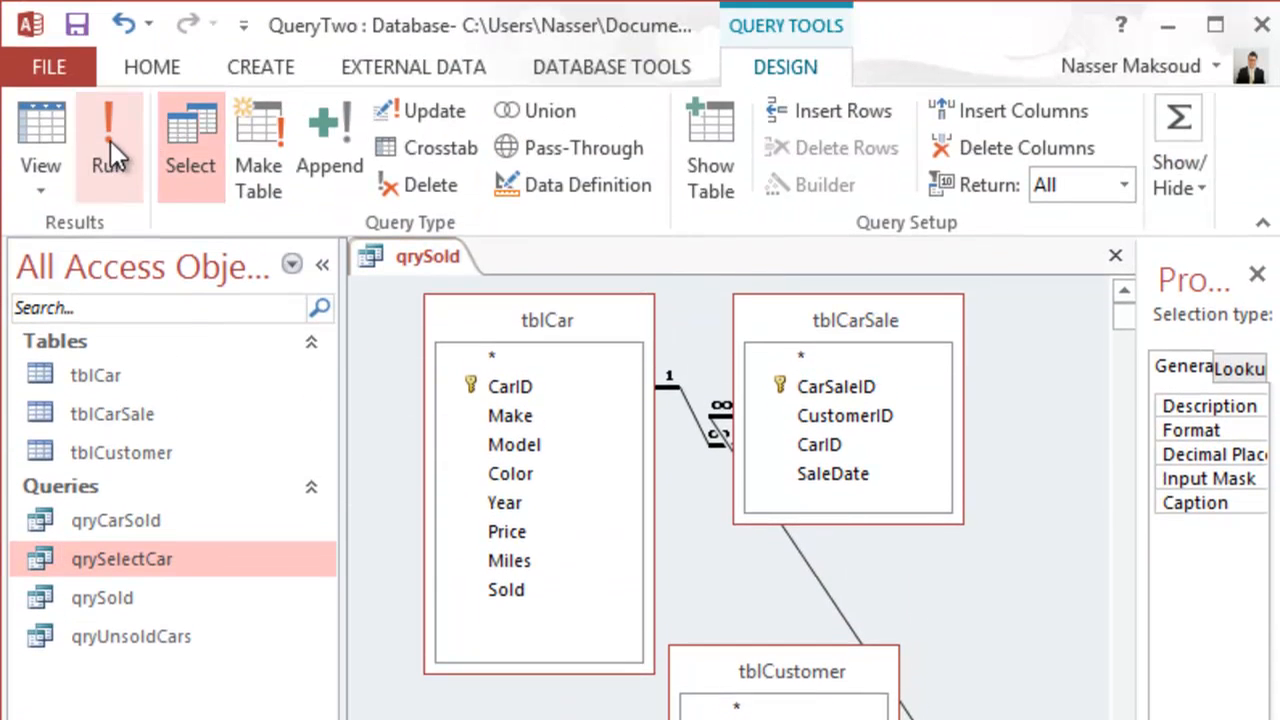
click(110, 140)
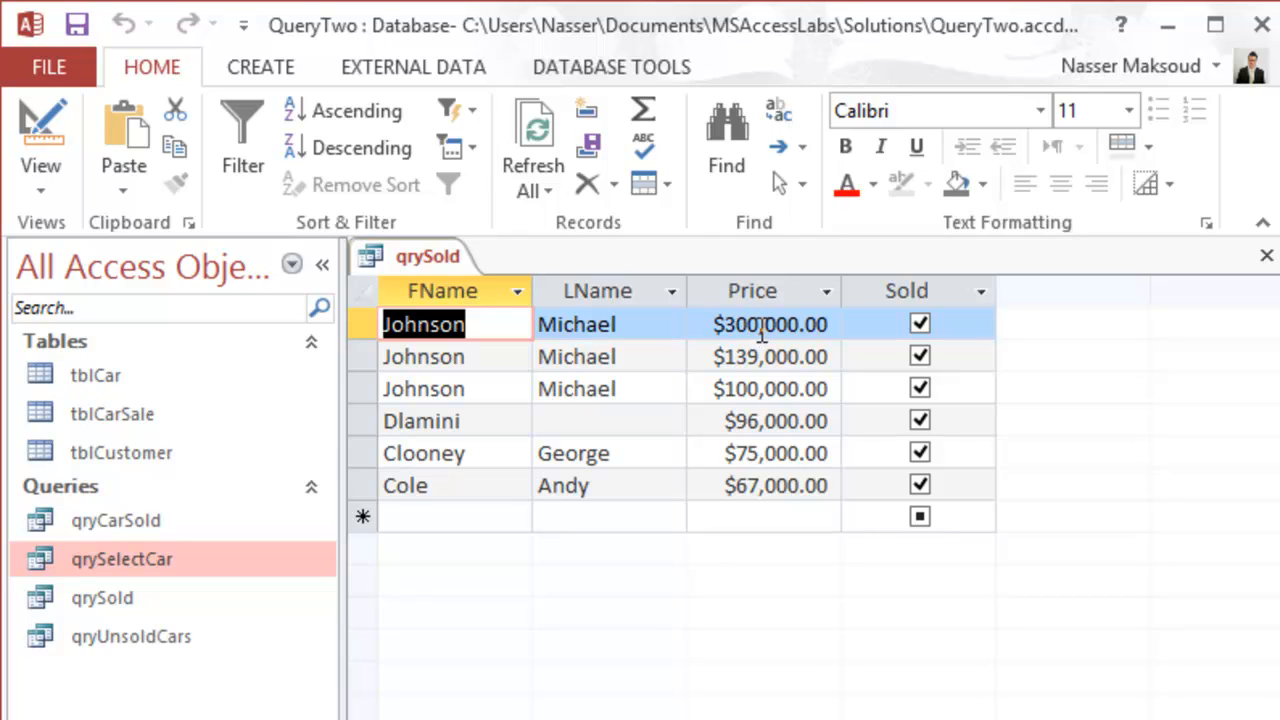
Return to the qrySold design and start a calculated field named FullName: in the empty column after Sold.
click(38, 130)
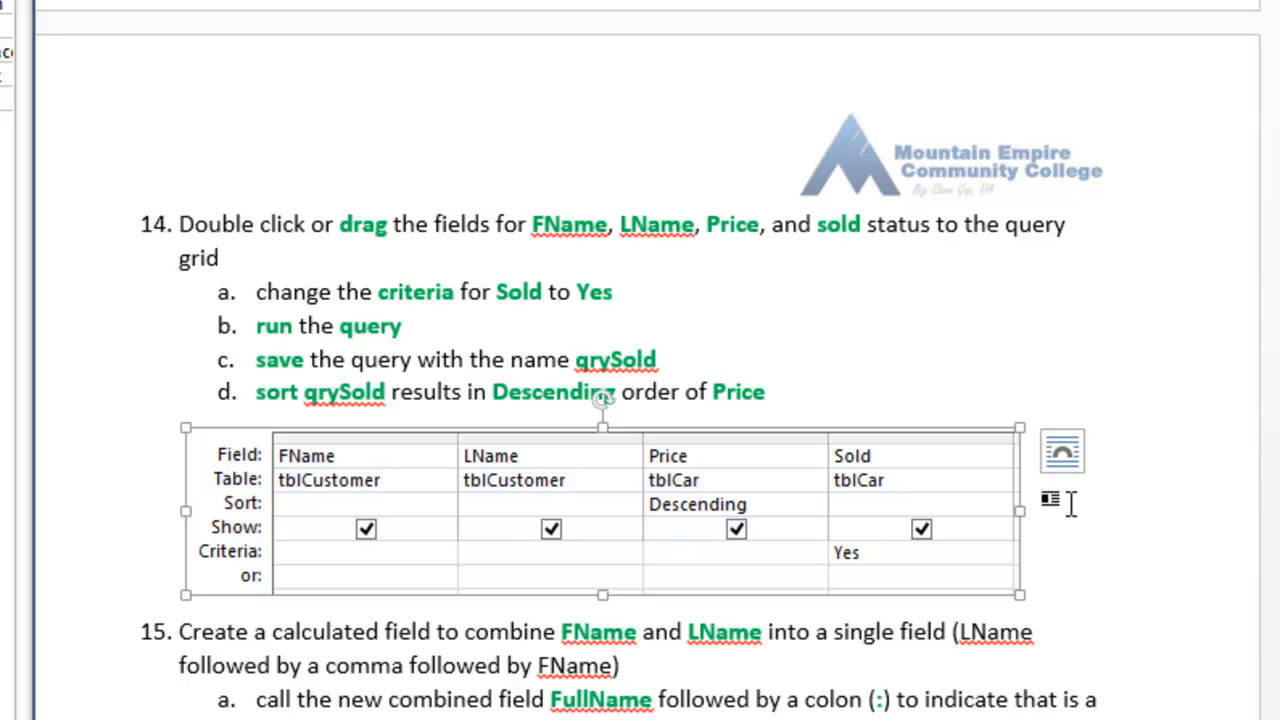
scroll(603, 398, down, 5)
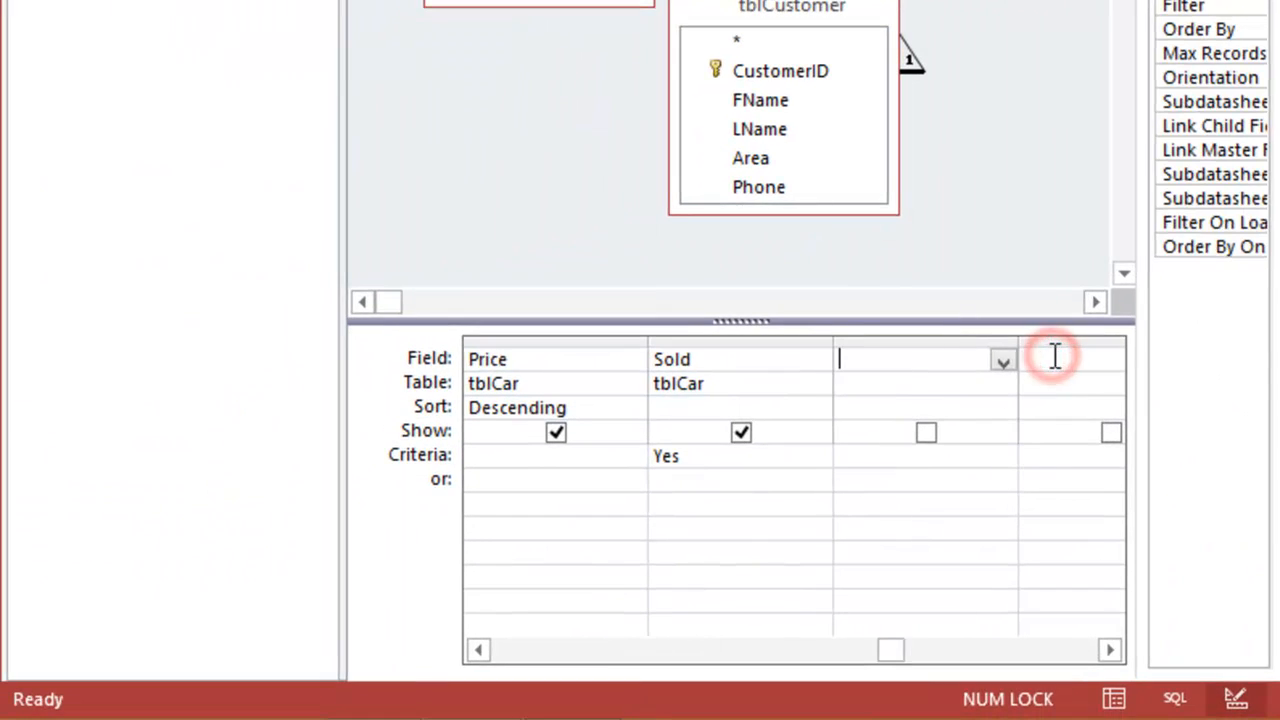
click(1055, 357)
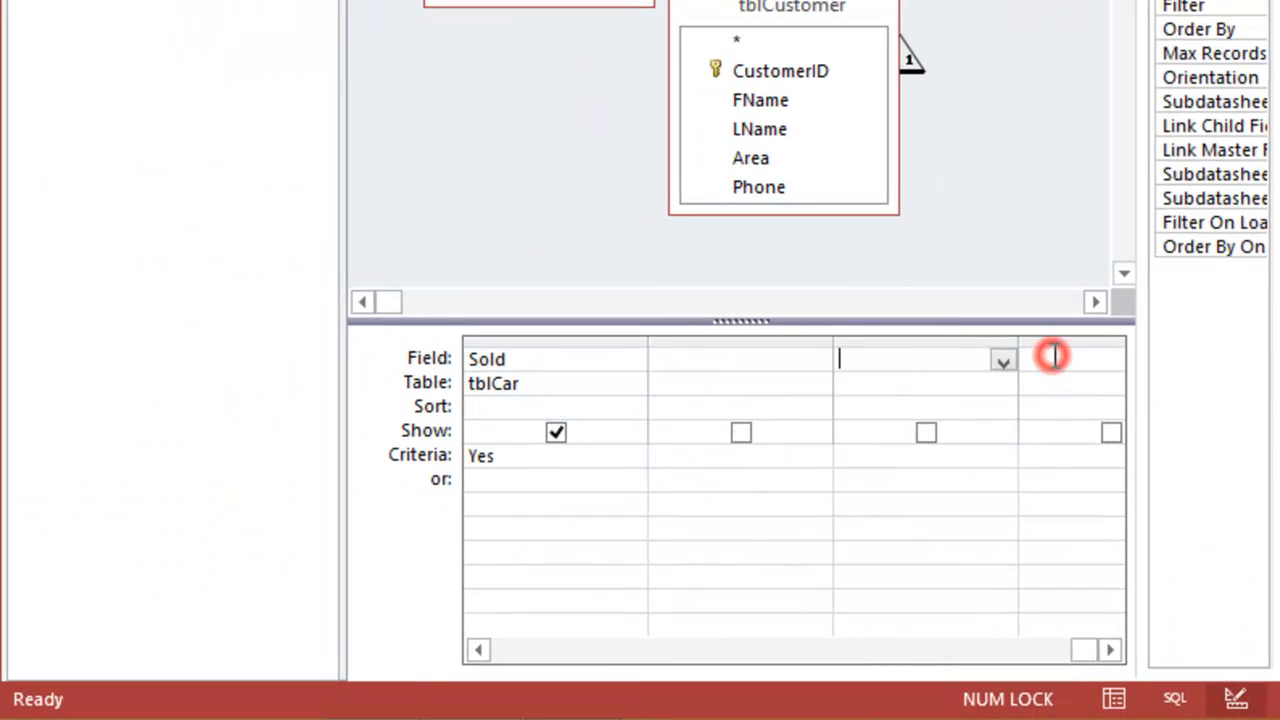
click(742, 357)
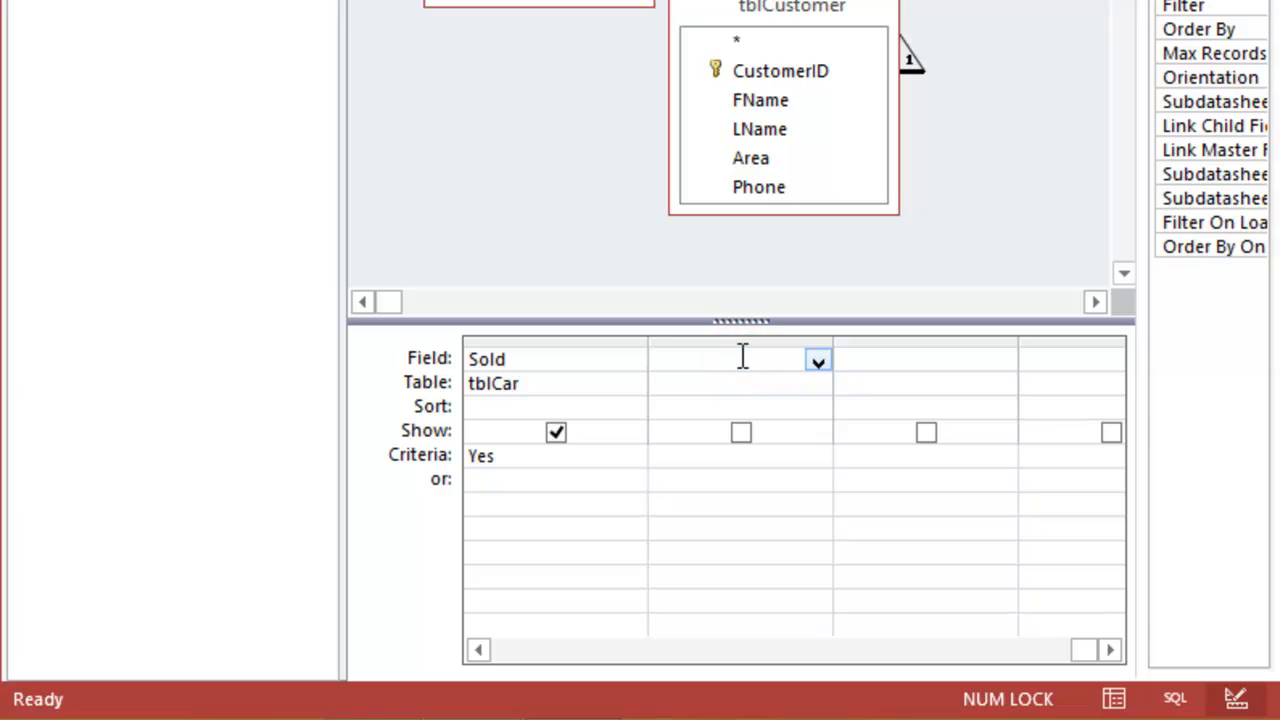
text(FullName:)
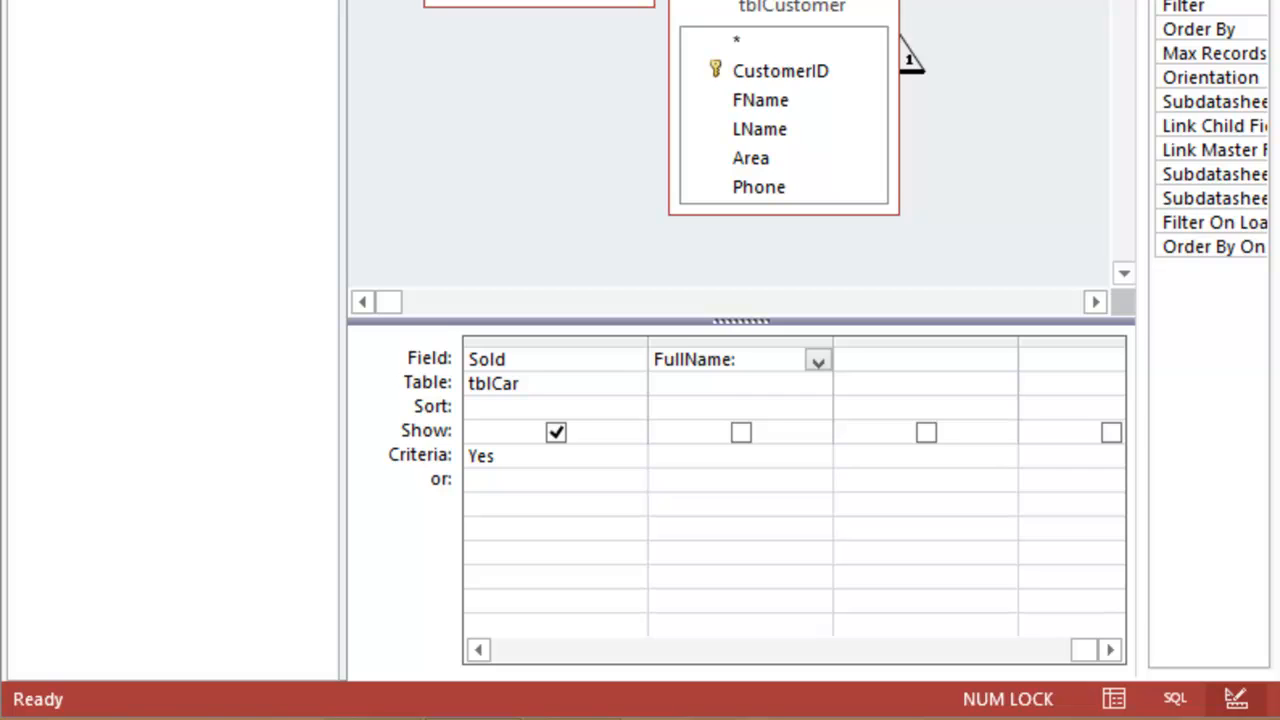
Begin the FullName expression with the condition IIf(IsNull(LName) to test for a missing last name.
click(758, 358)
text([)
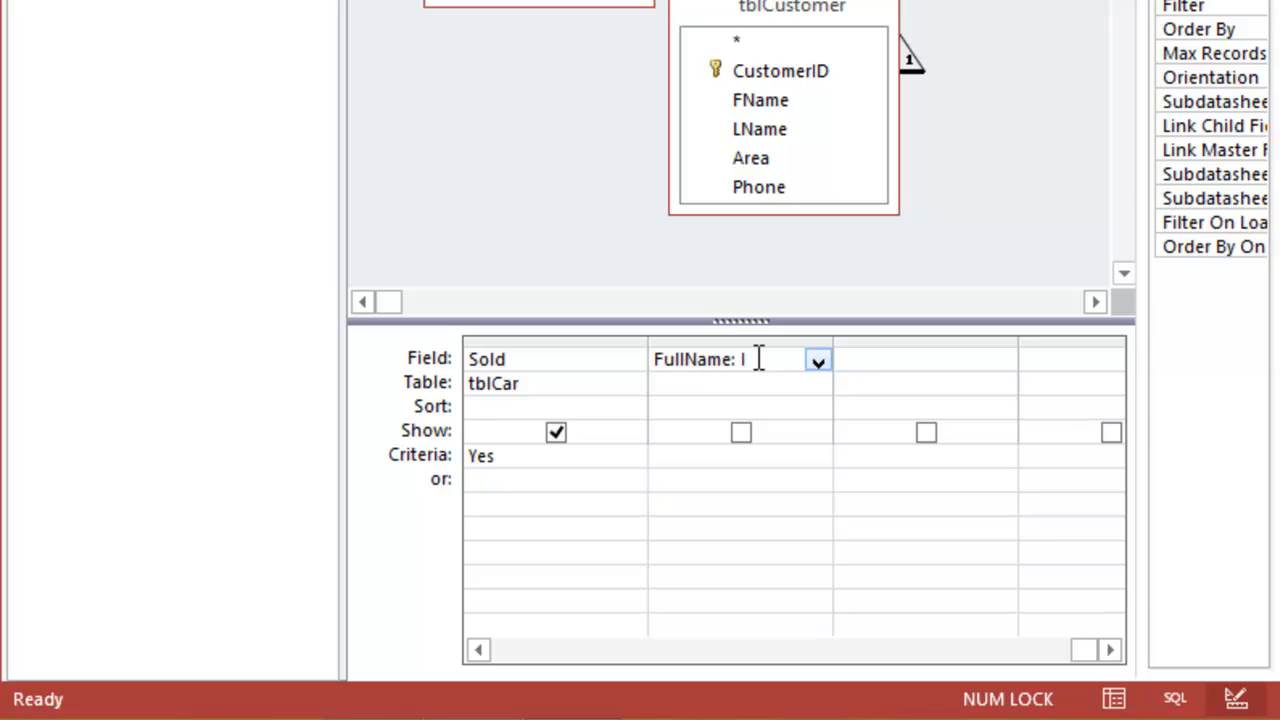
text(l)
text(f)
text(()
text(Is)
text(Nul)
text(l)
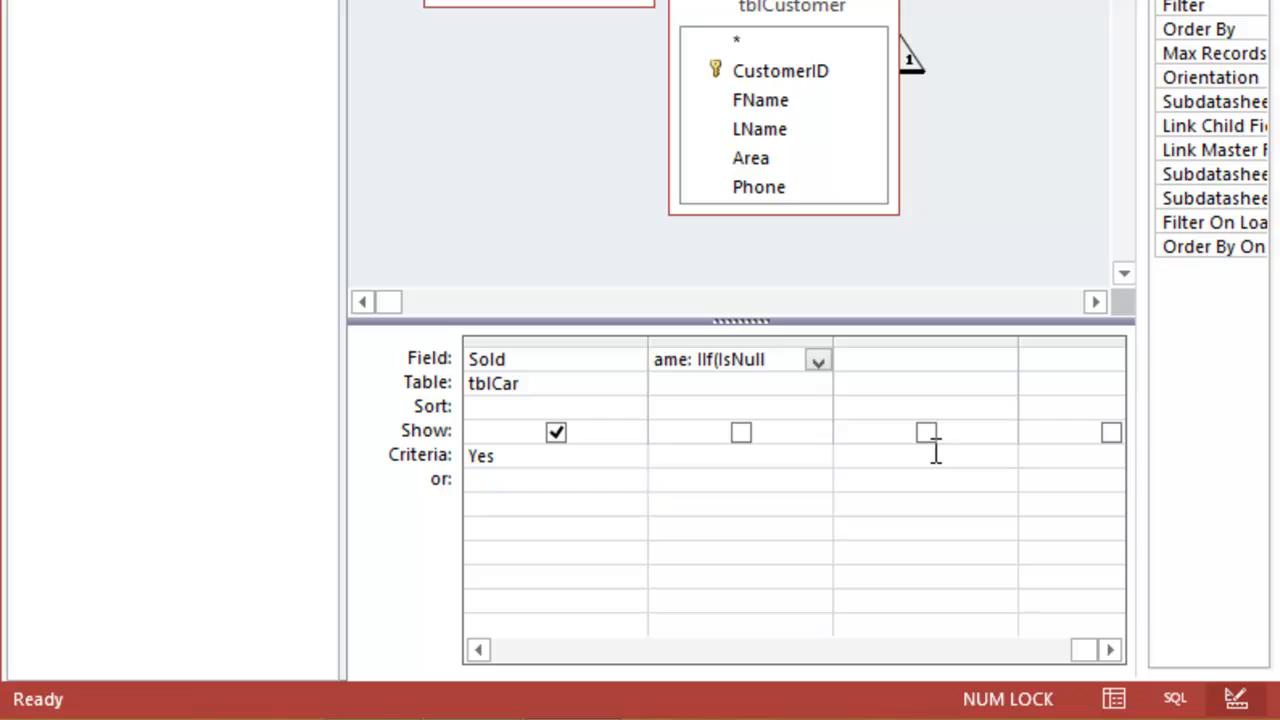
text(())
key(Left)
text(LName)
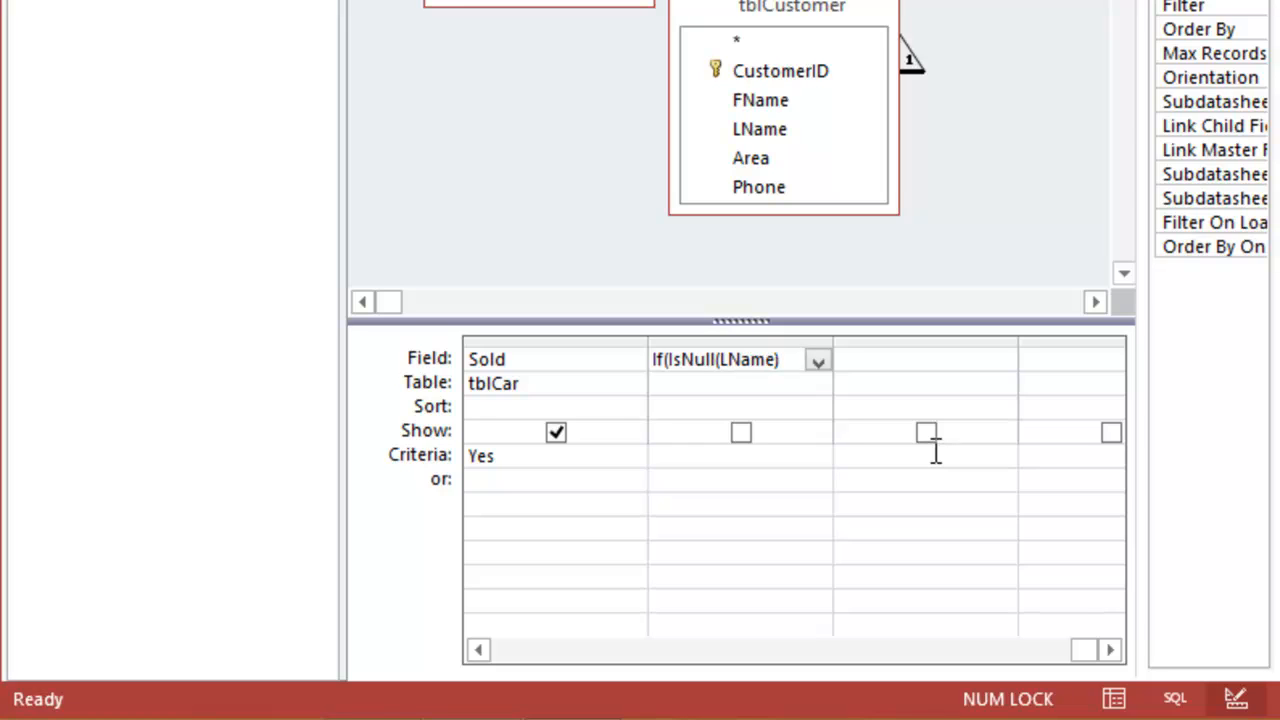
Add the result for a missing last name to the FullName expression, starting with "Blank" & ", ".
text(),)
text("Blan)
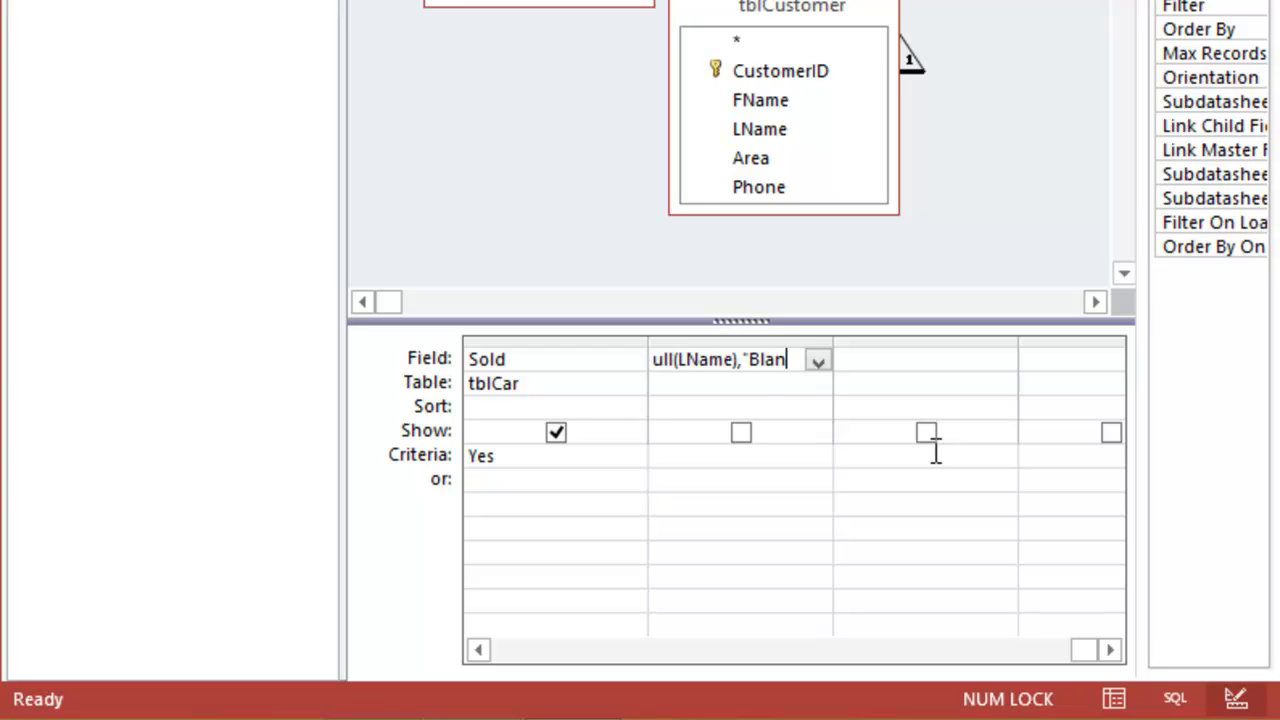
text(k)
text(")
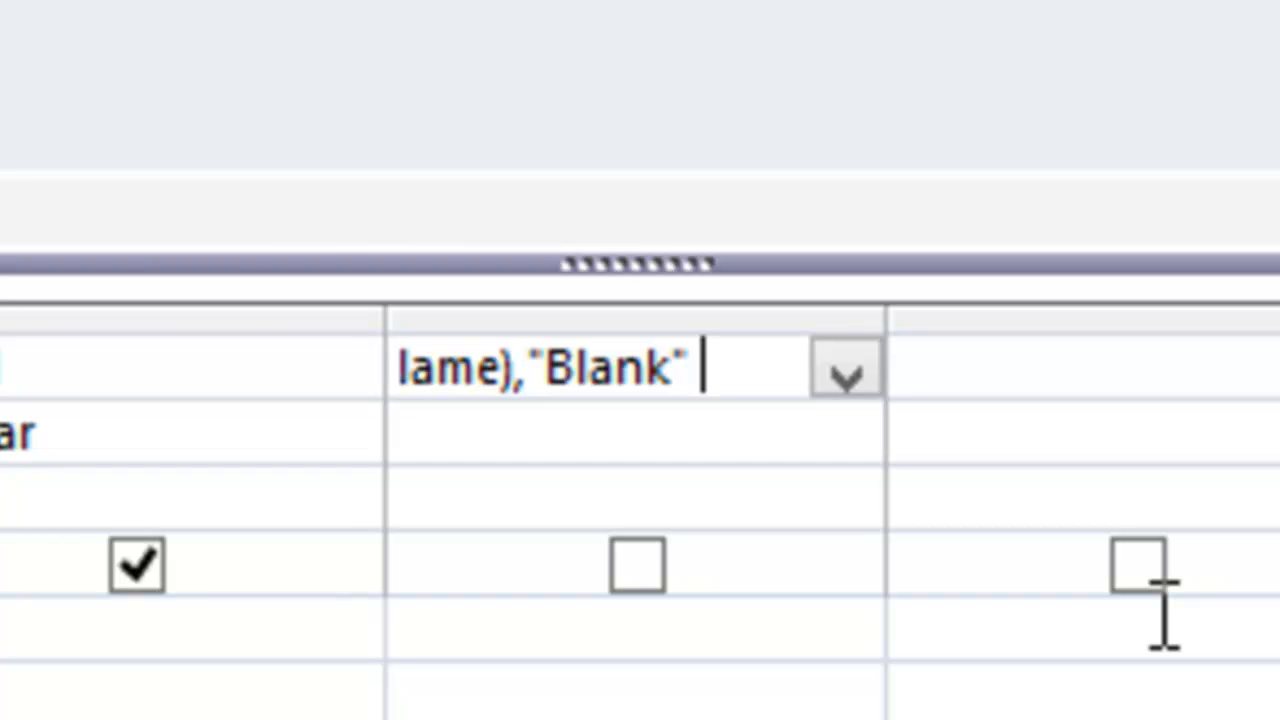
text(&)
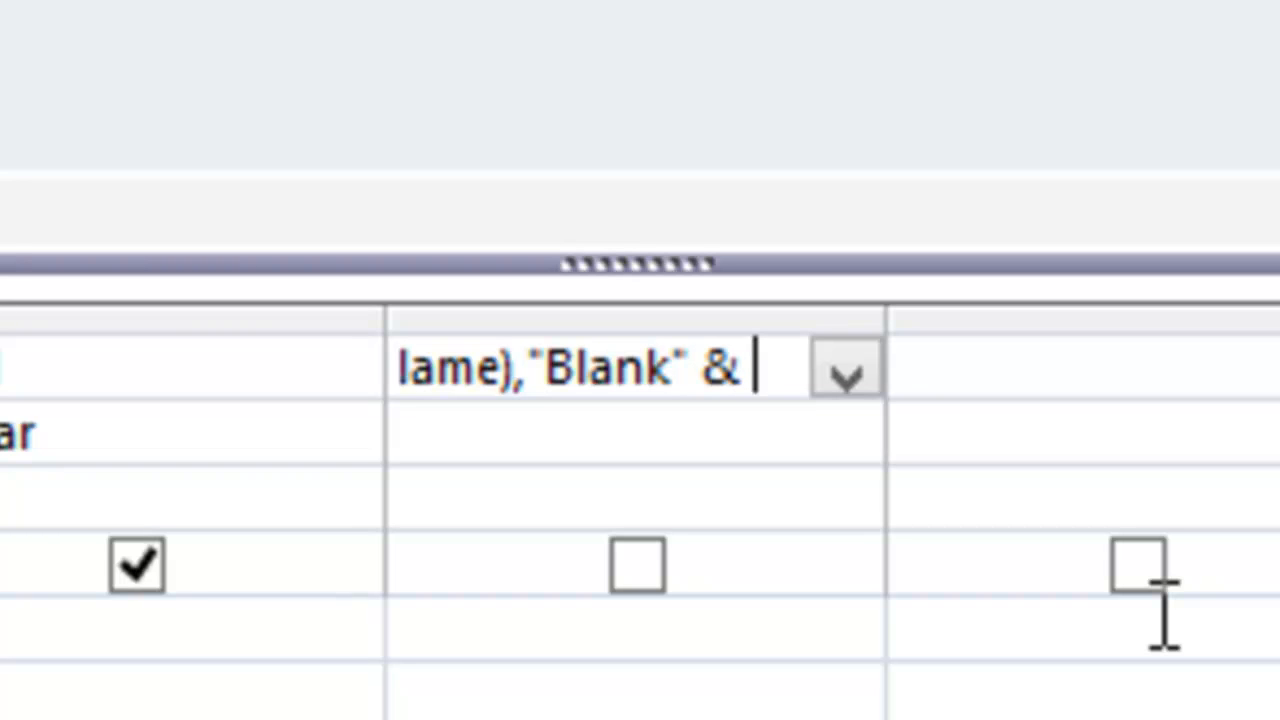
text( ", )
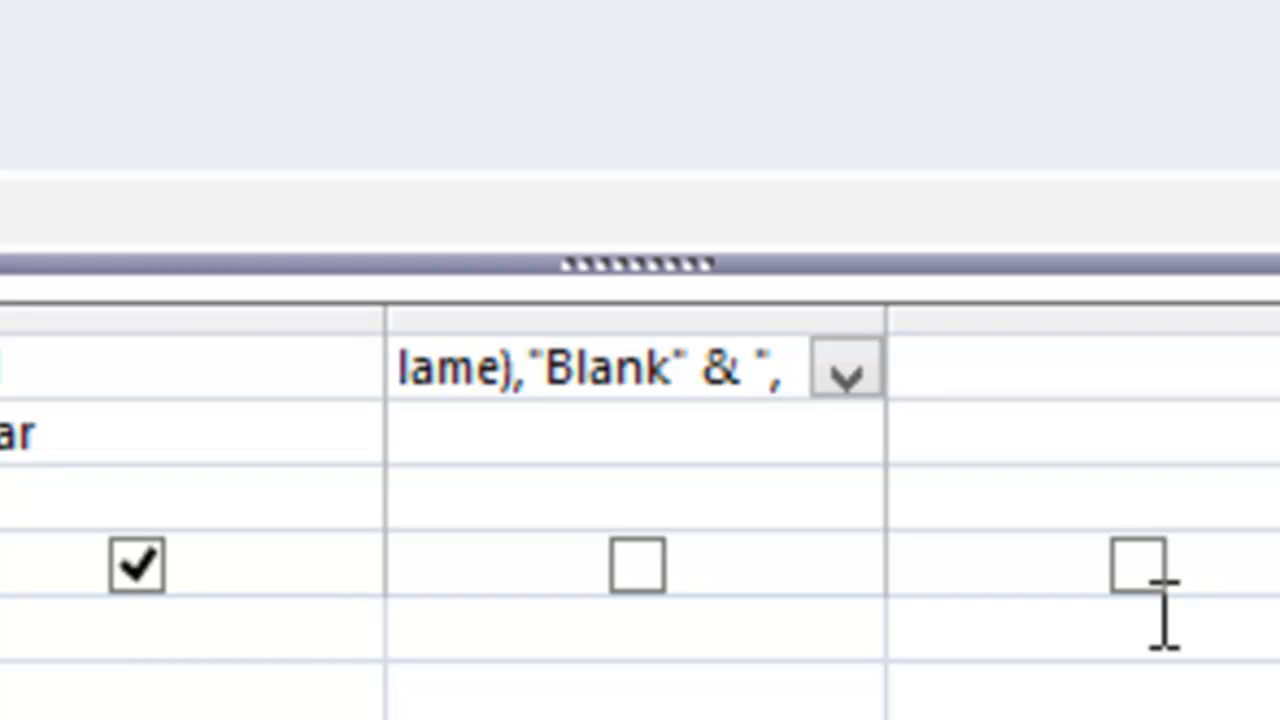
text(")
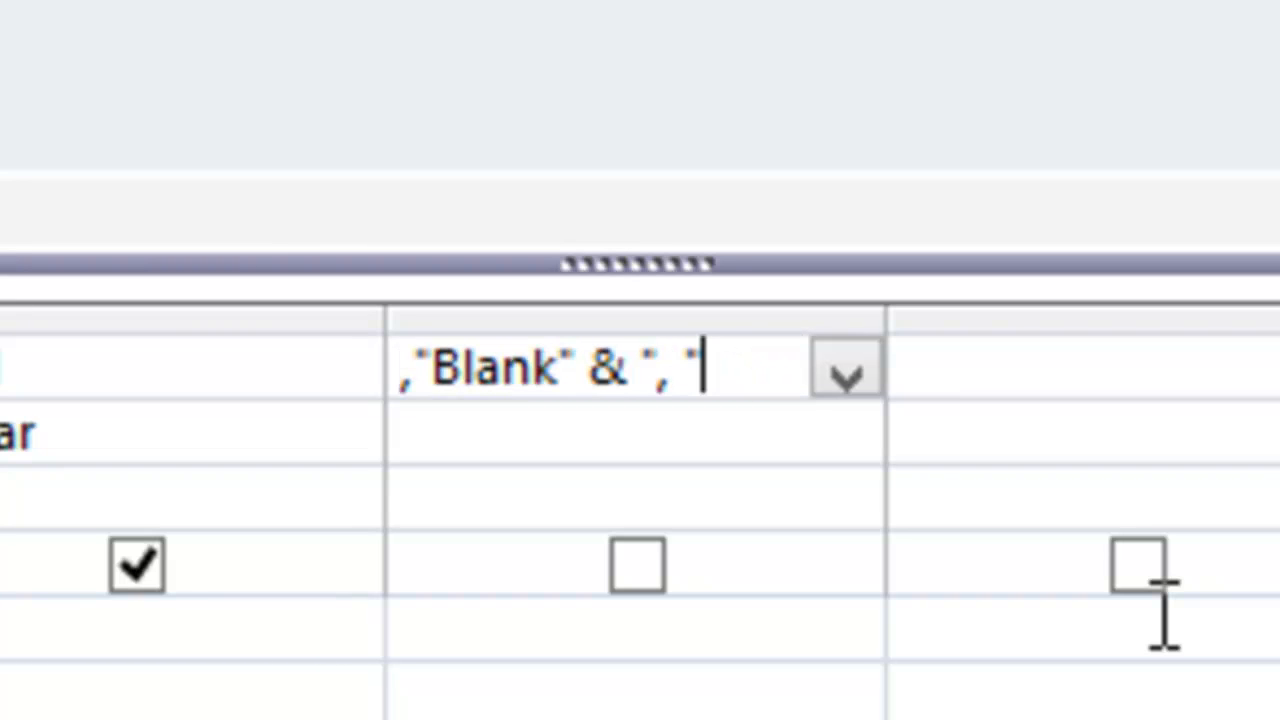
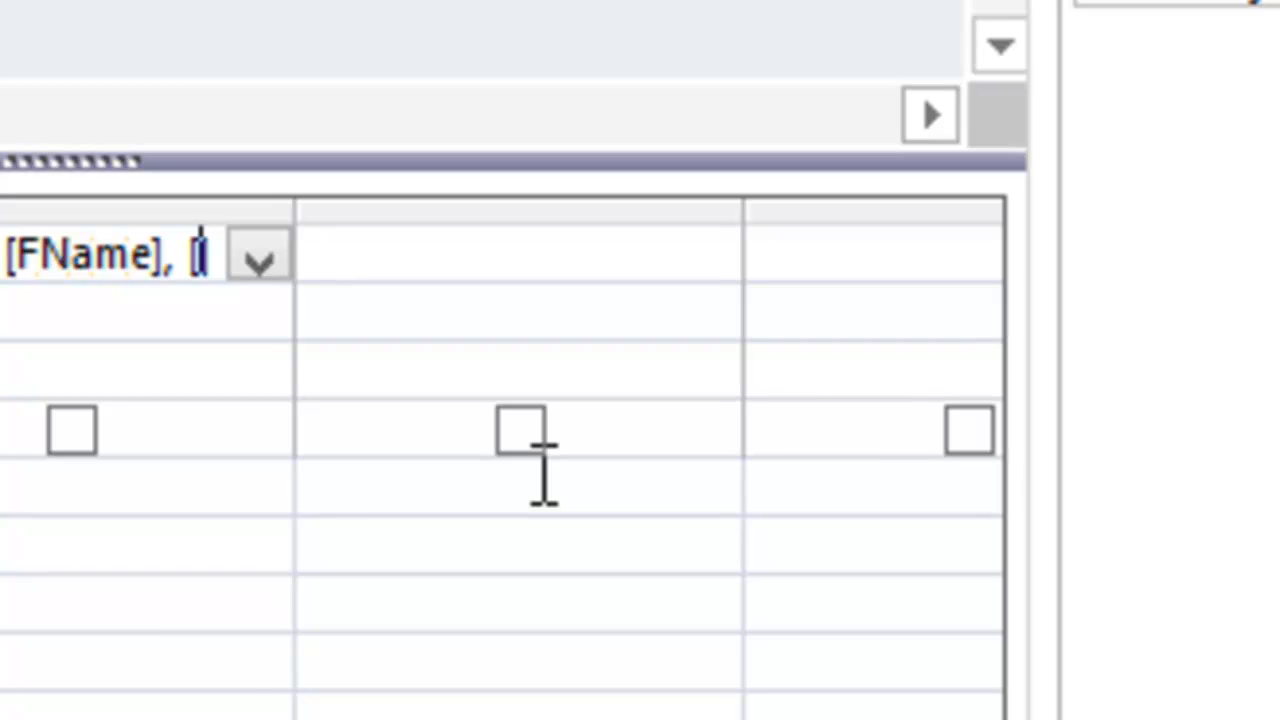
Finish the FullName expression with [LName] & ", " & [FName]) as the result when a last name exists.
text(LName)
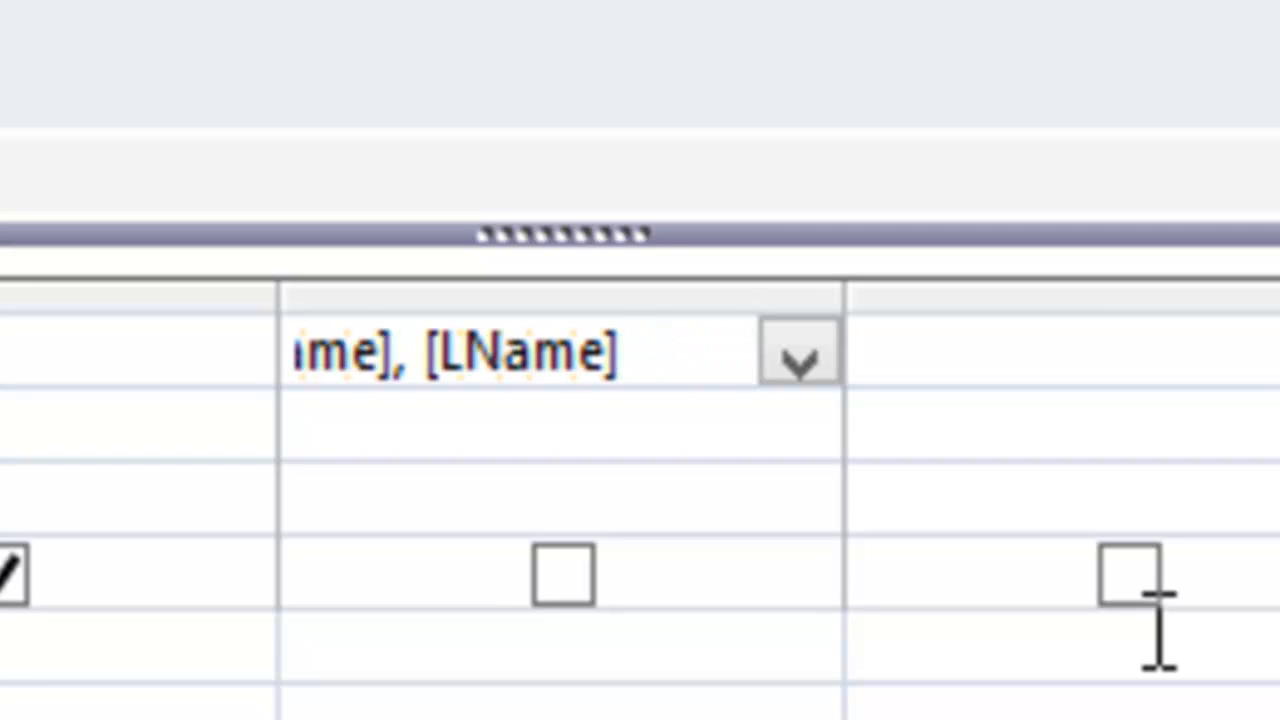
text( &)
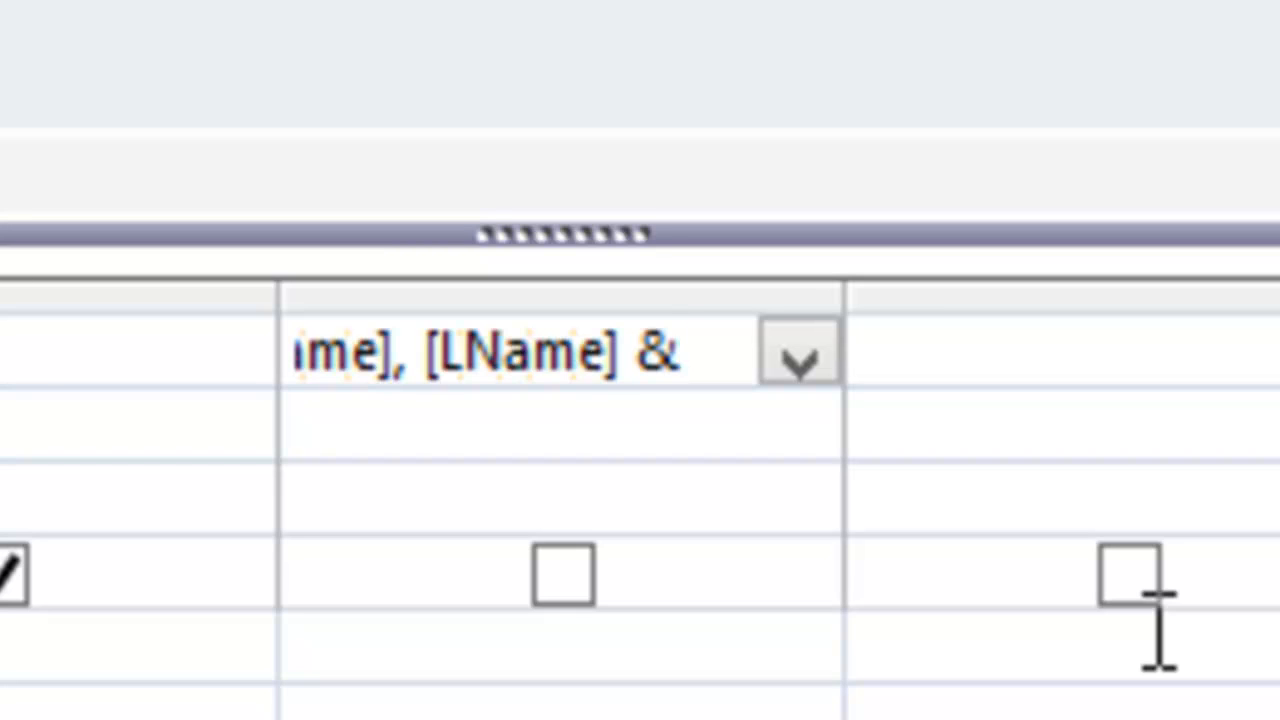
text( ")
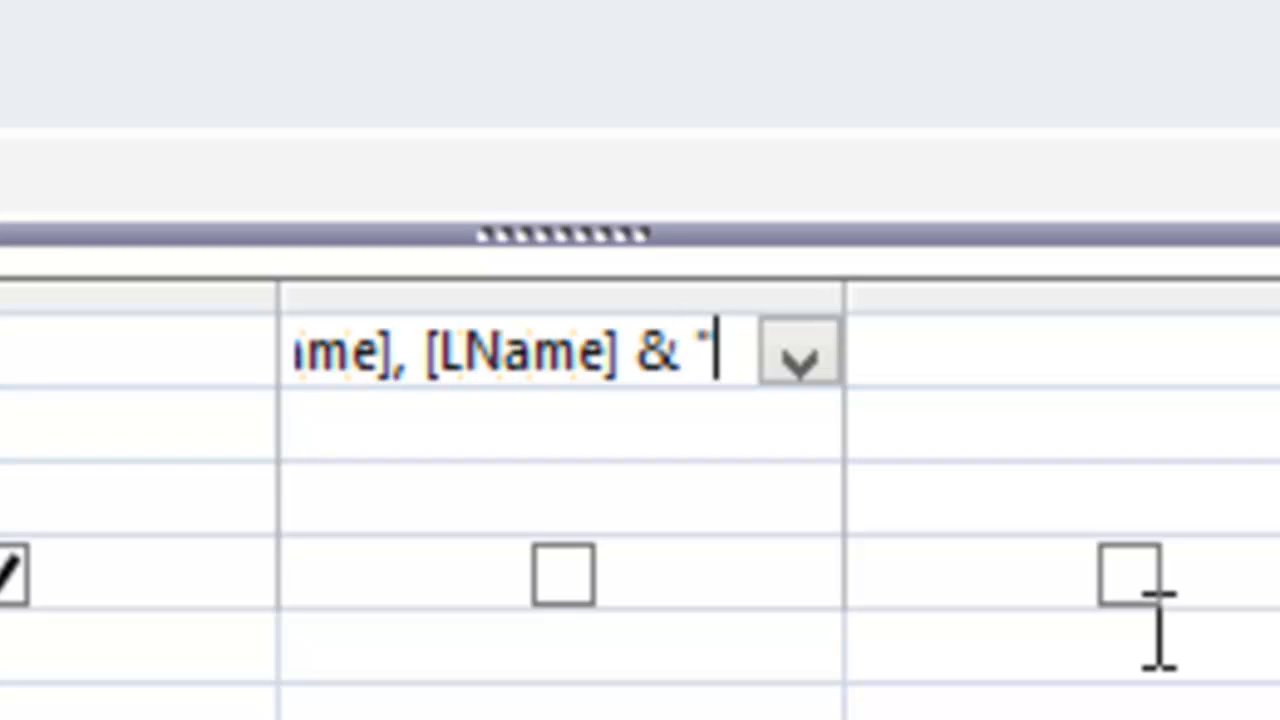
text(, ")
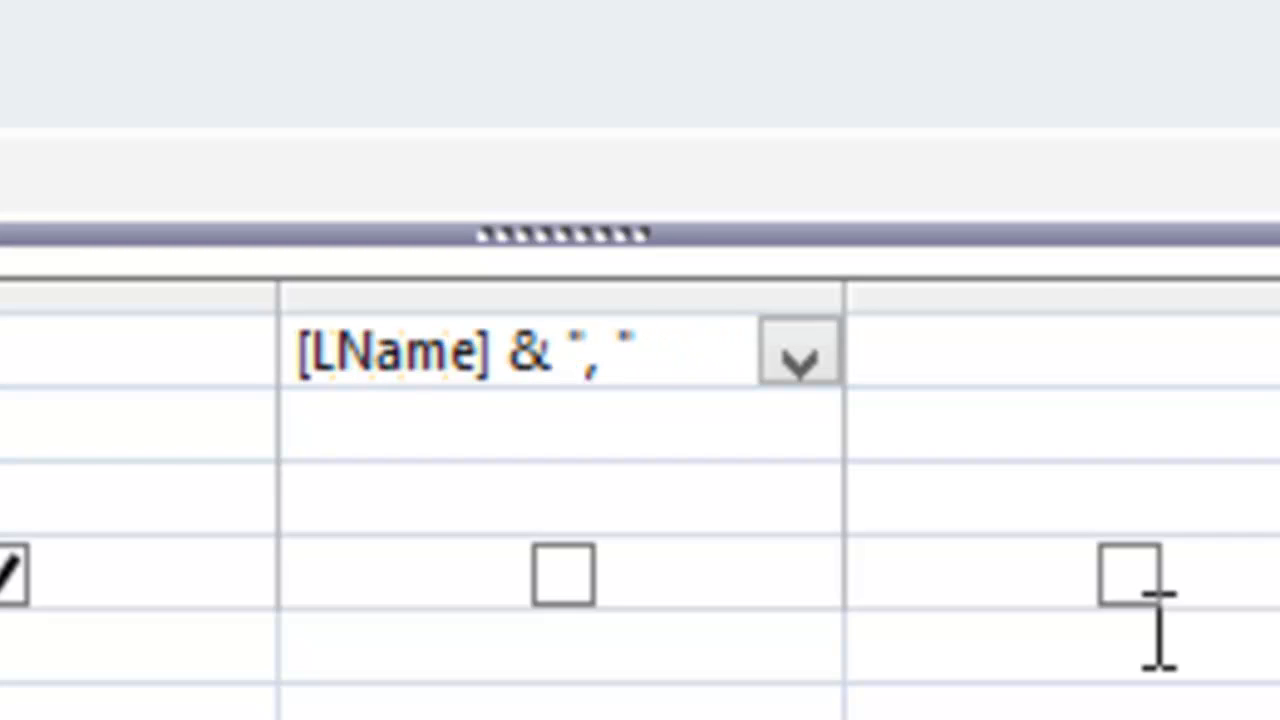
text( &)
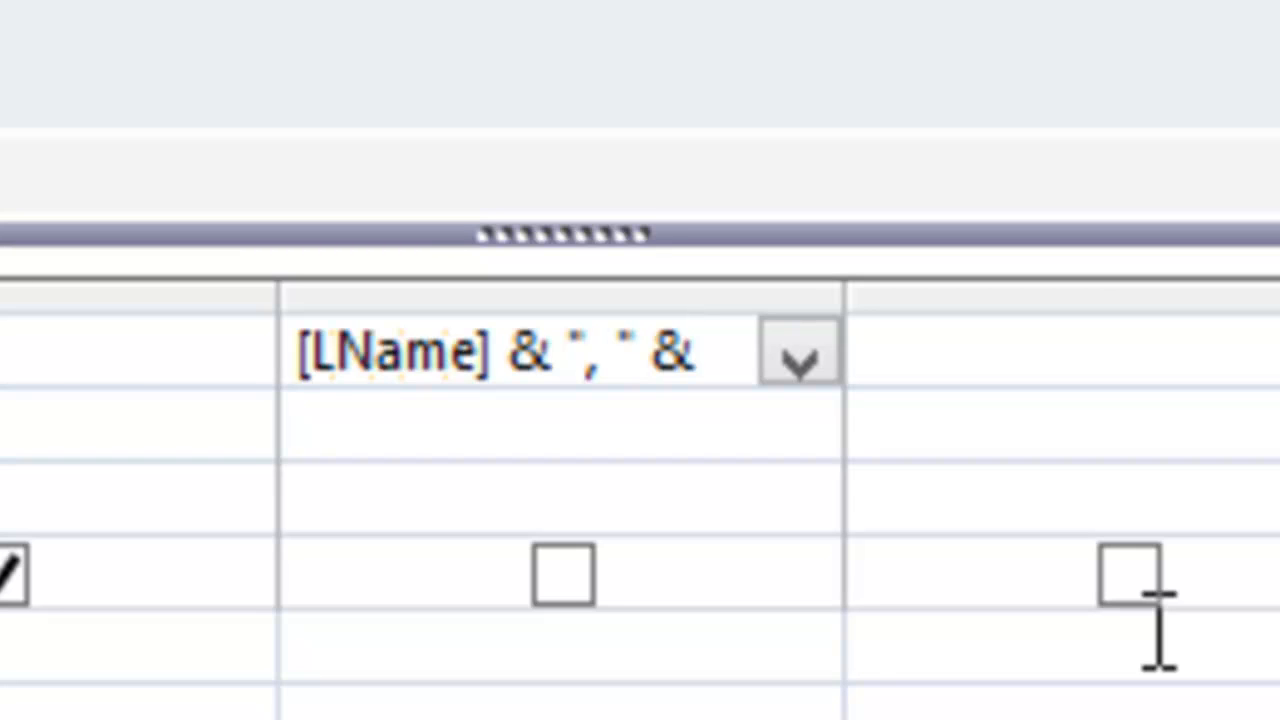
text( [)
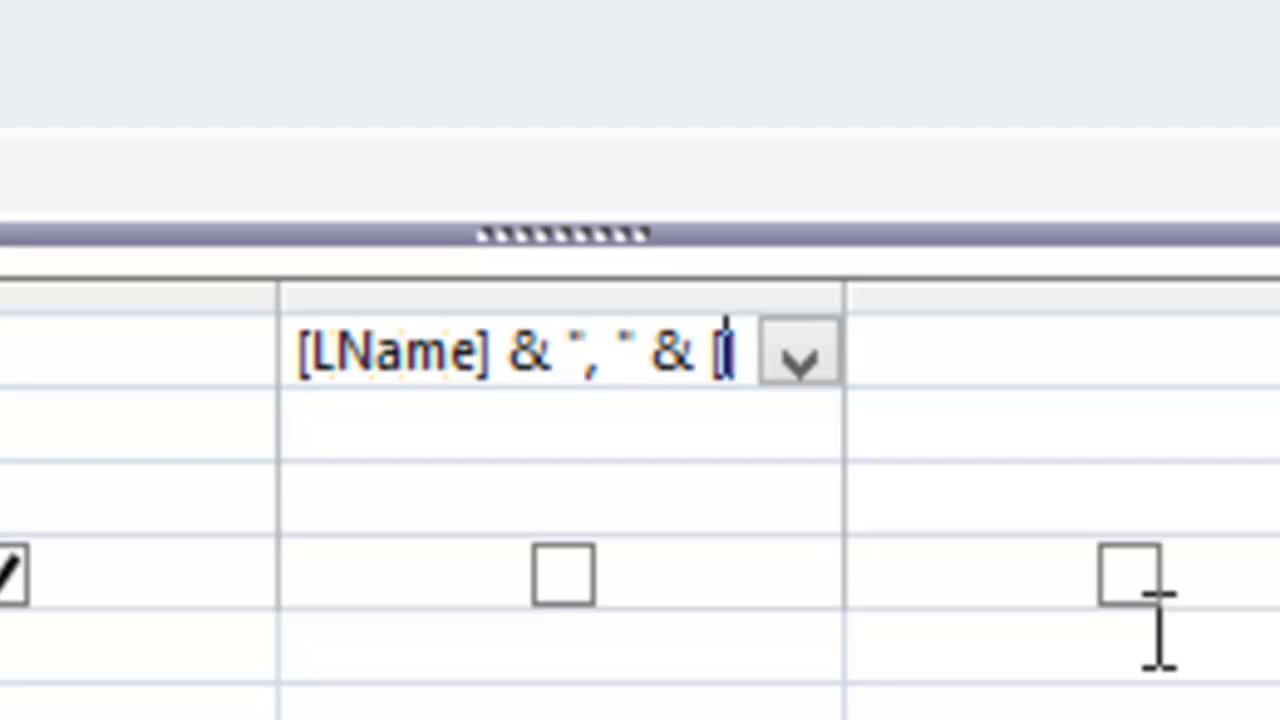
text(FN)
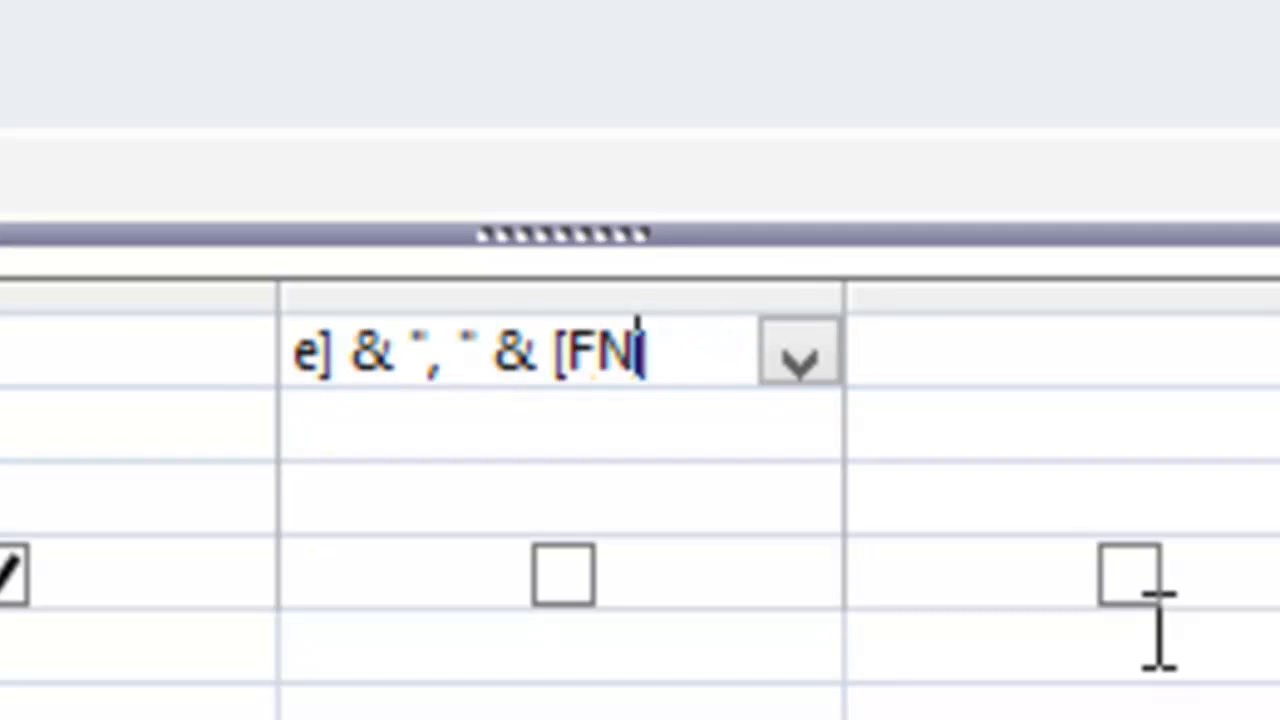
text(ame)
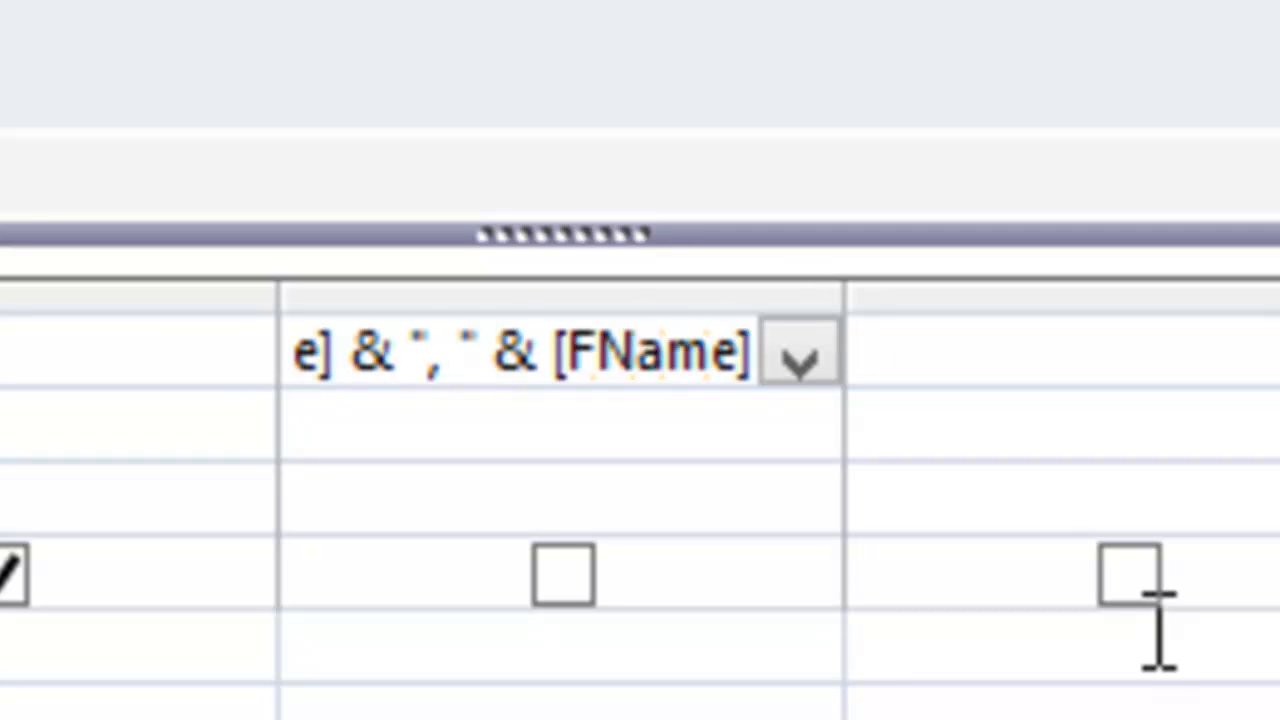
key(Right)
text())
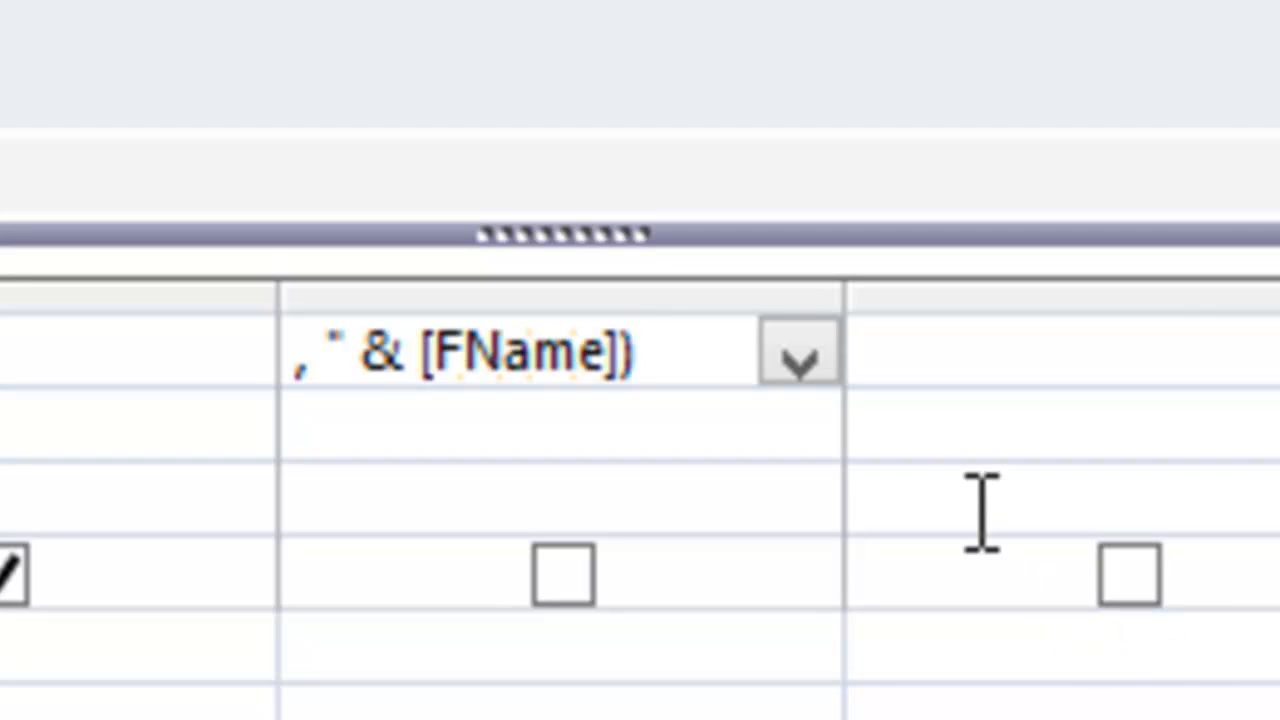
Open the whole FullName expression in the Zoom window and examine its IIf condition, "Blank" text and separators.
double_click(671, 355)
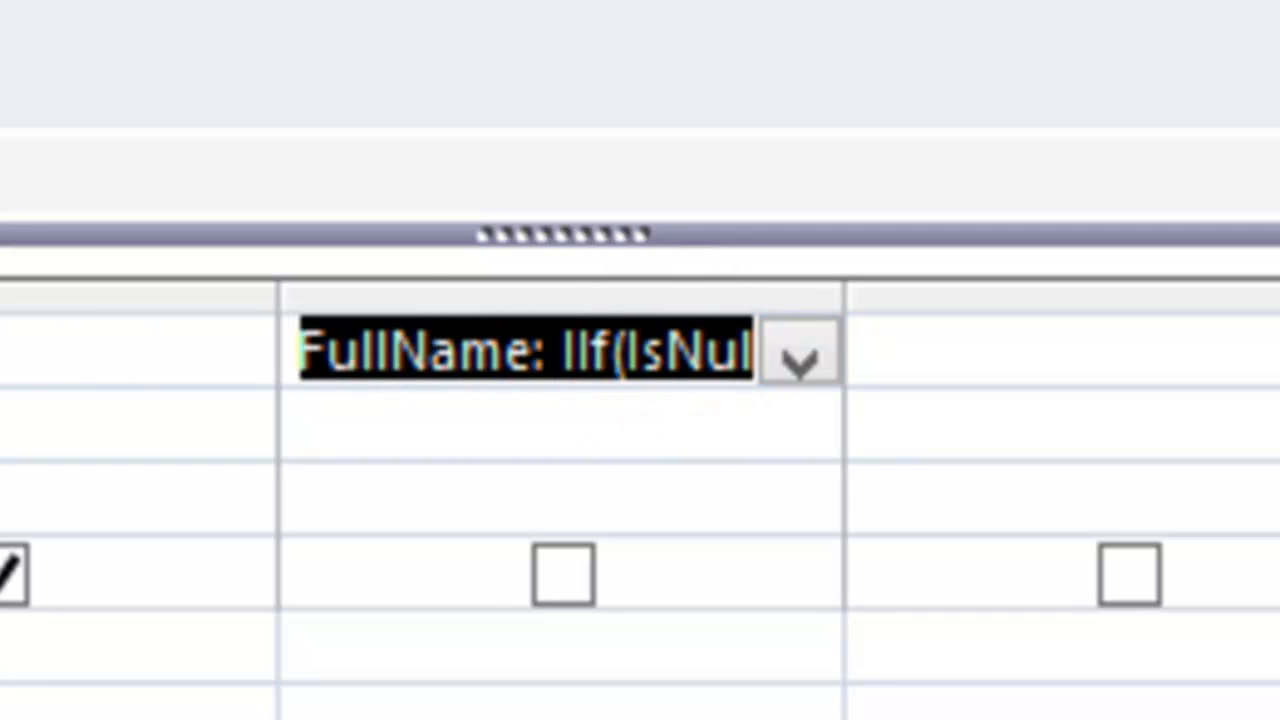
key(shift+F2)
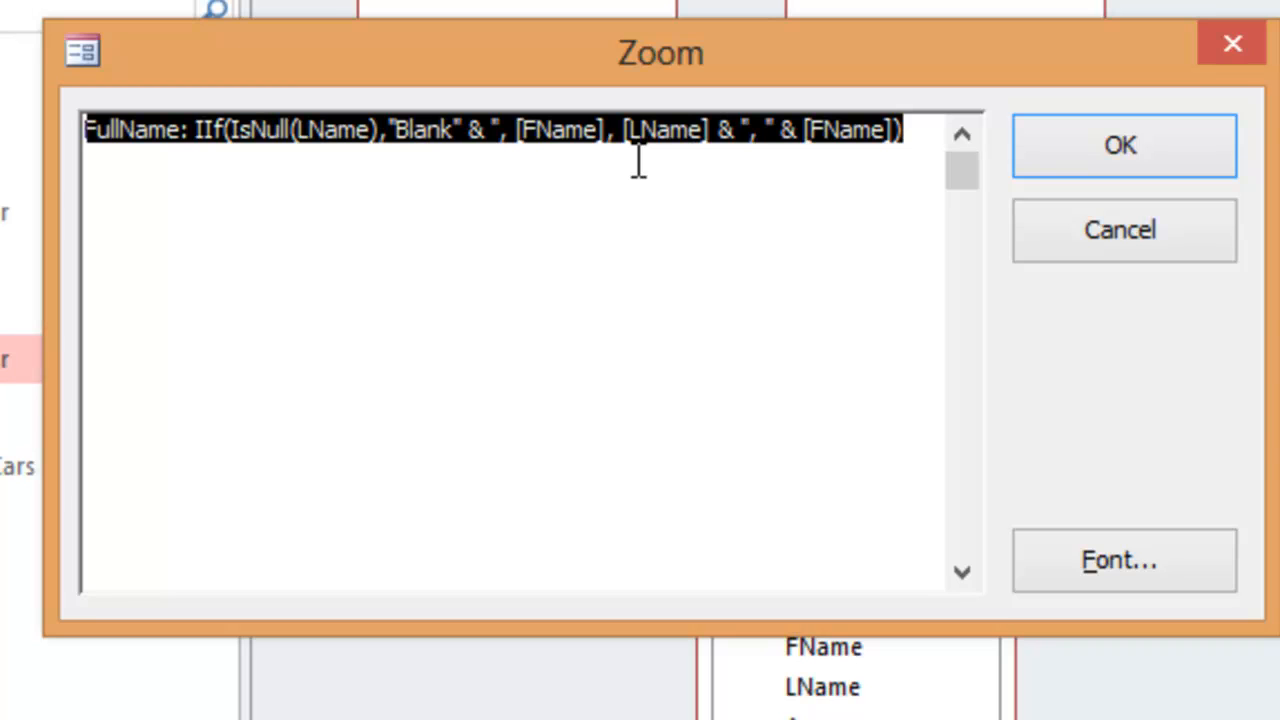
click(487, 138)
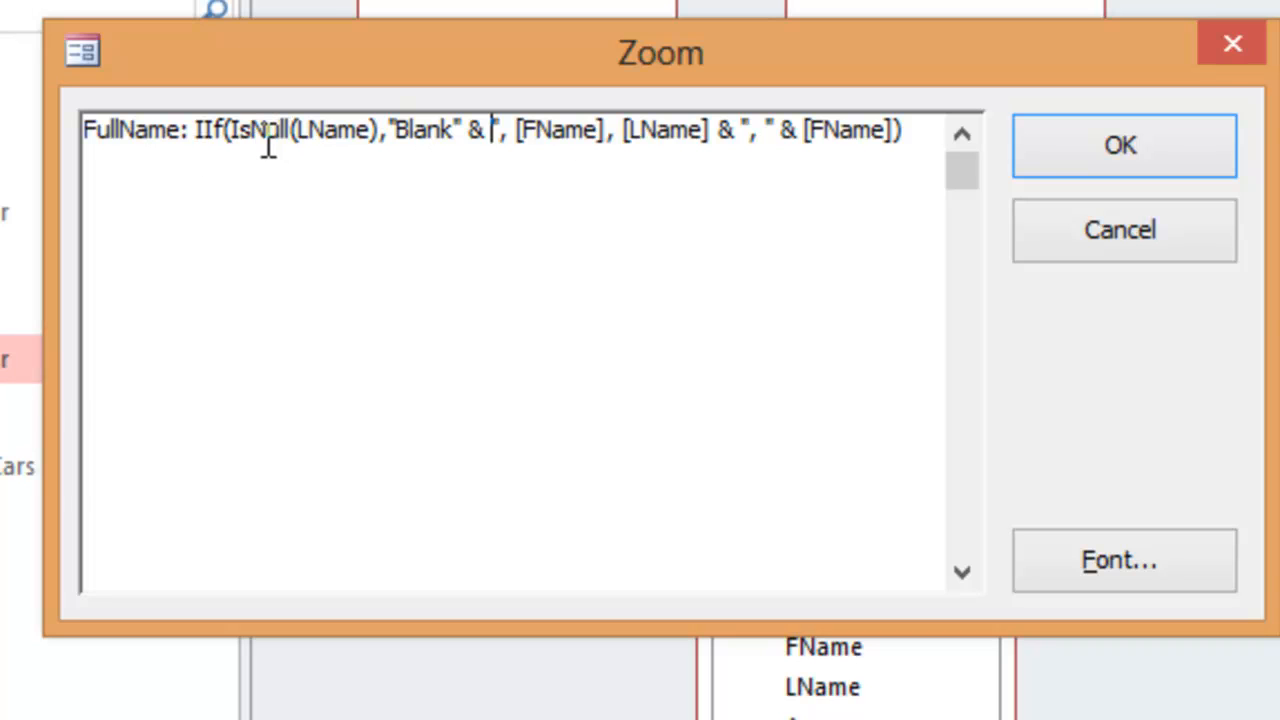
click(88, 130)
click(88, 127)
drag(88, 127, 222, 133)
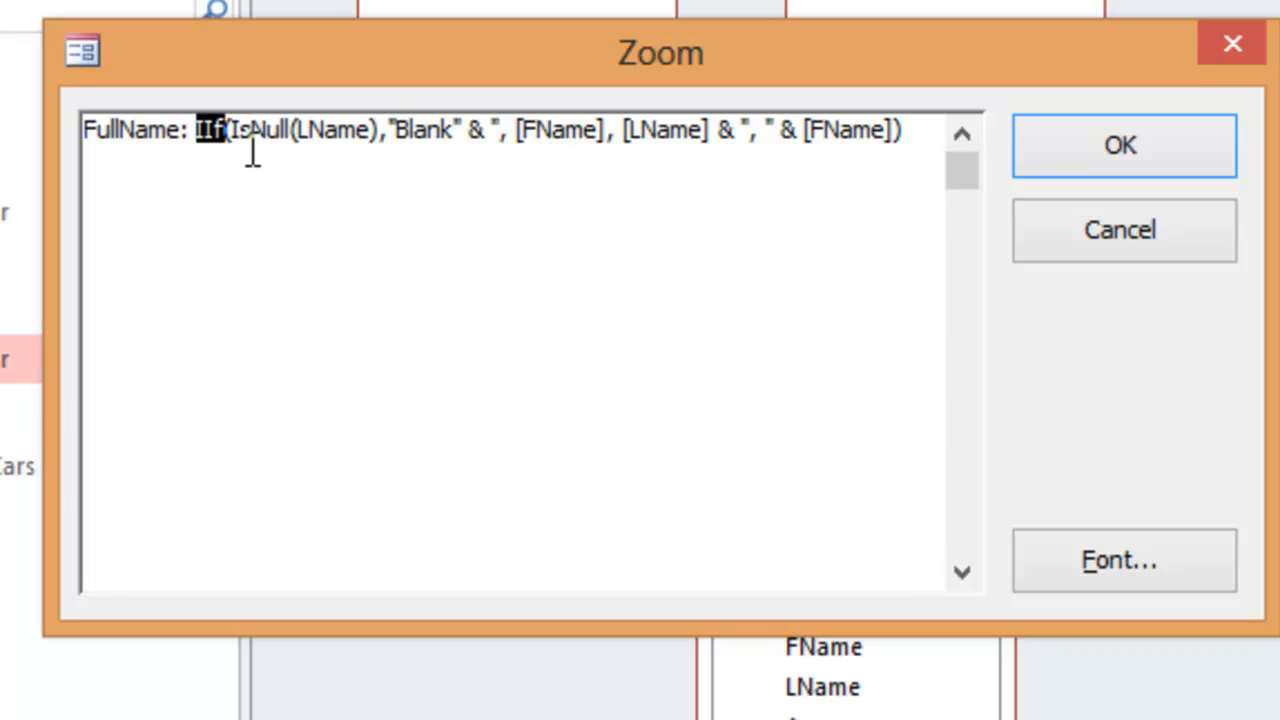
drag(230, 131, 385, 142)
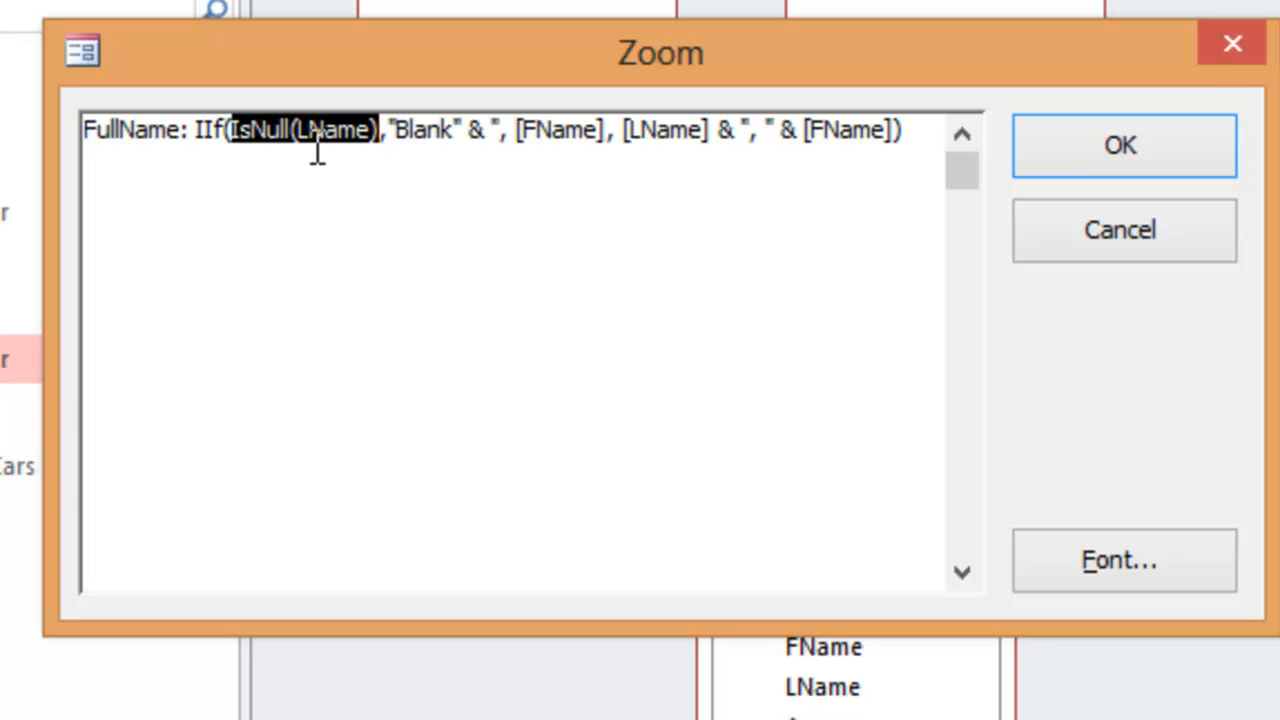
click(390, 128)
drag(396, 126, 464, 110)
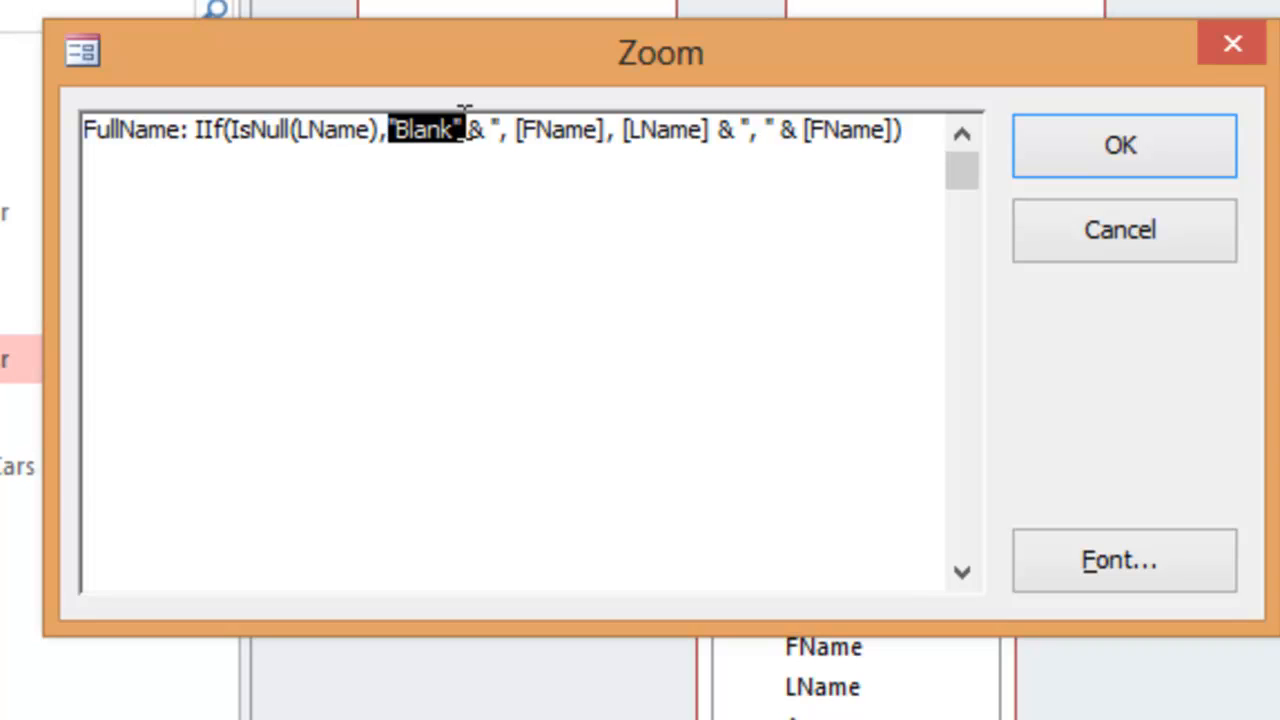
double_click(474, 129)
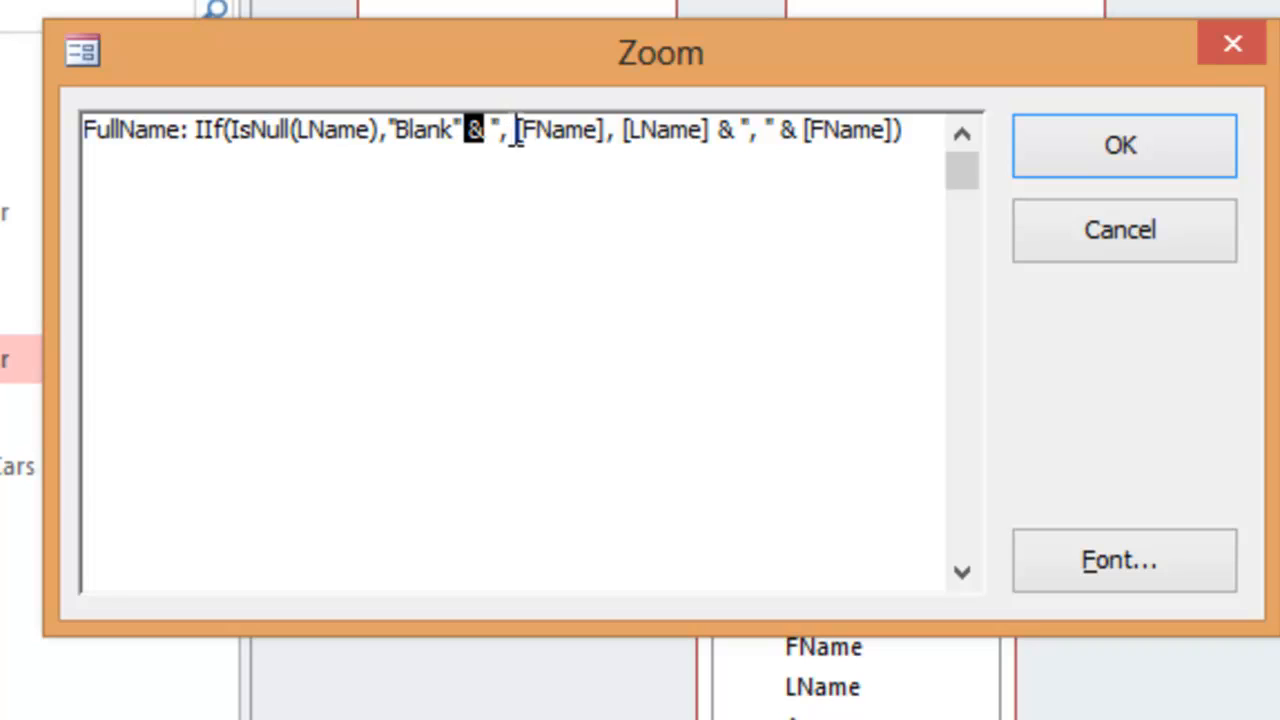
click(511, 129)
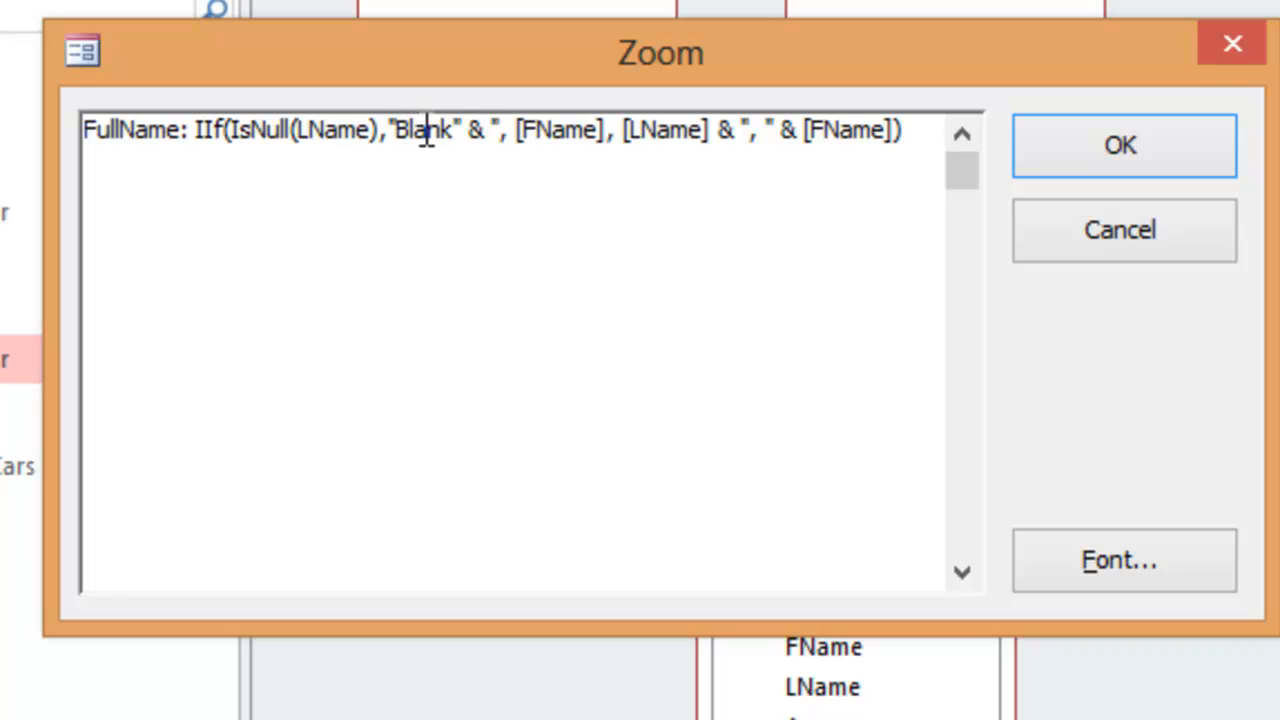
click(490, 124)
click(490, 124)
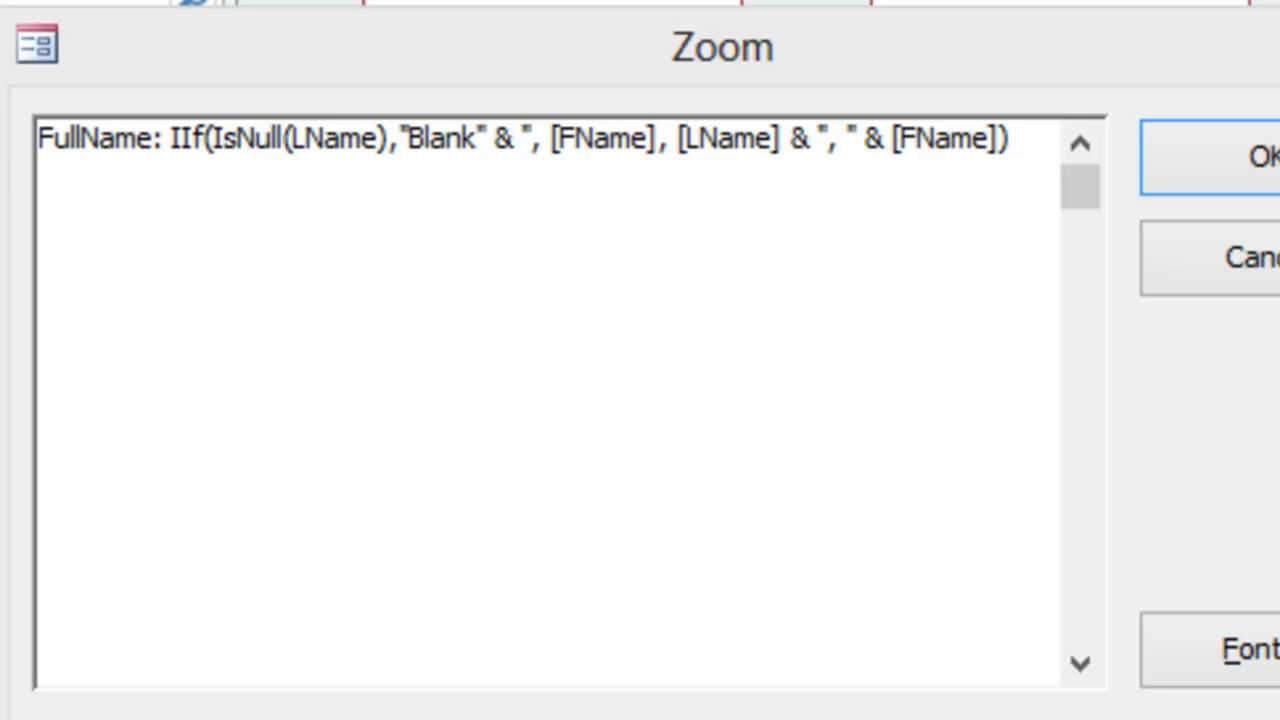
Correct the expression by inserting the missing closing quote and & before the first [FName], giving "Blank" & ", " & [FName].
click(550, 136)
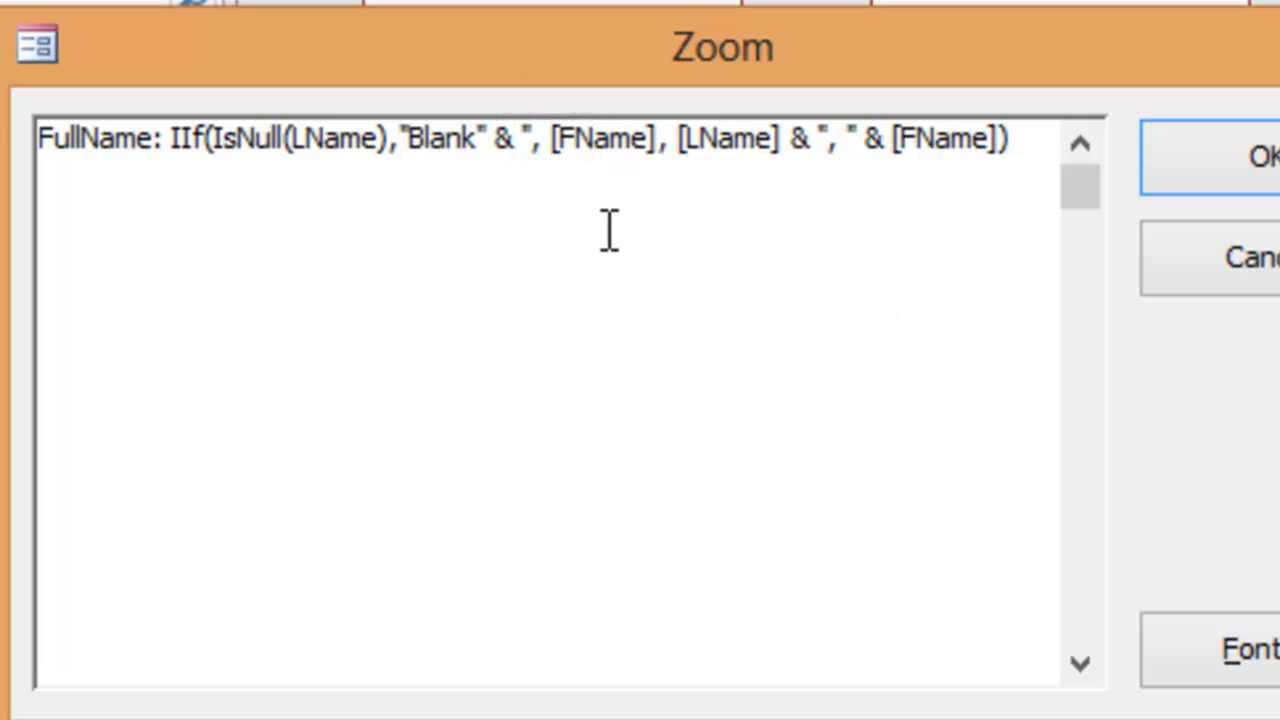
text(" &)
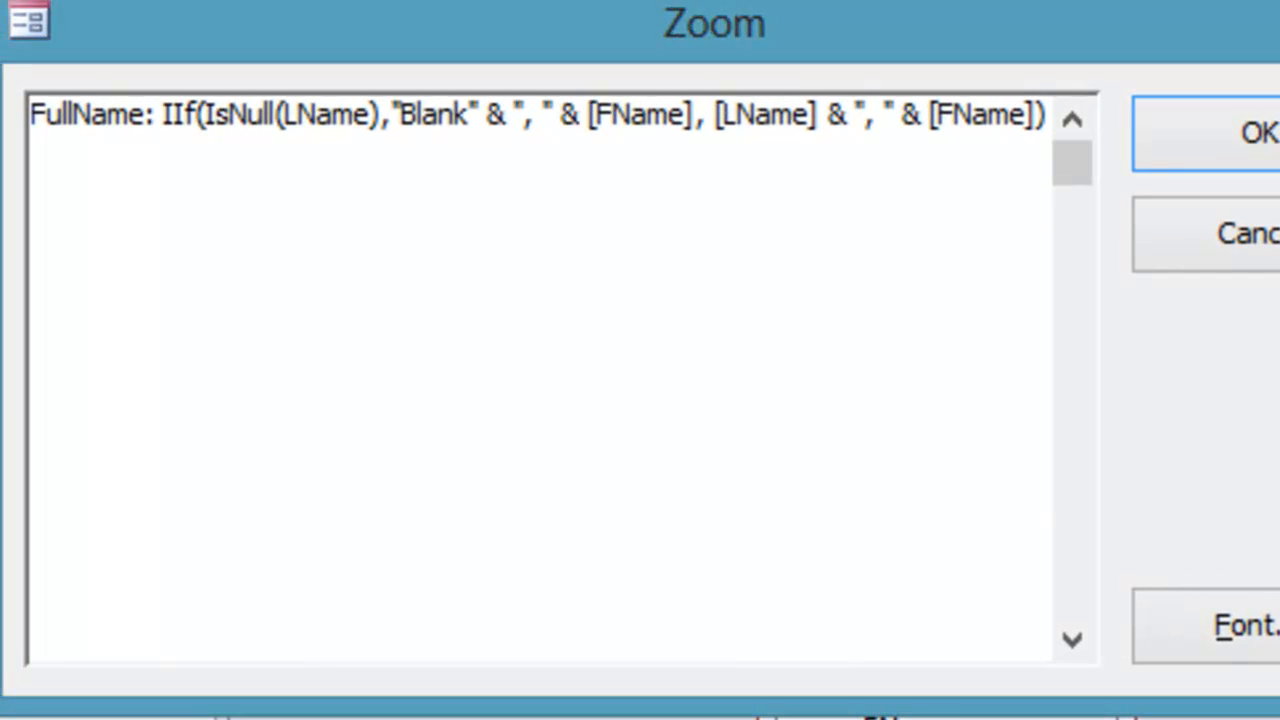
click(705, 124)
click(926, 112)
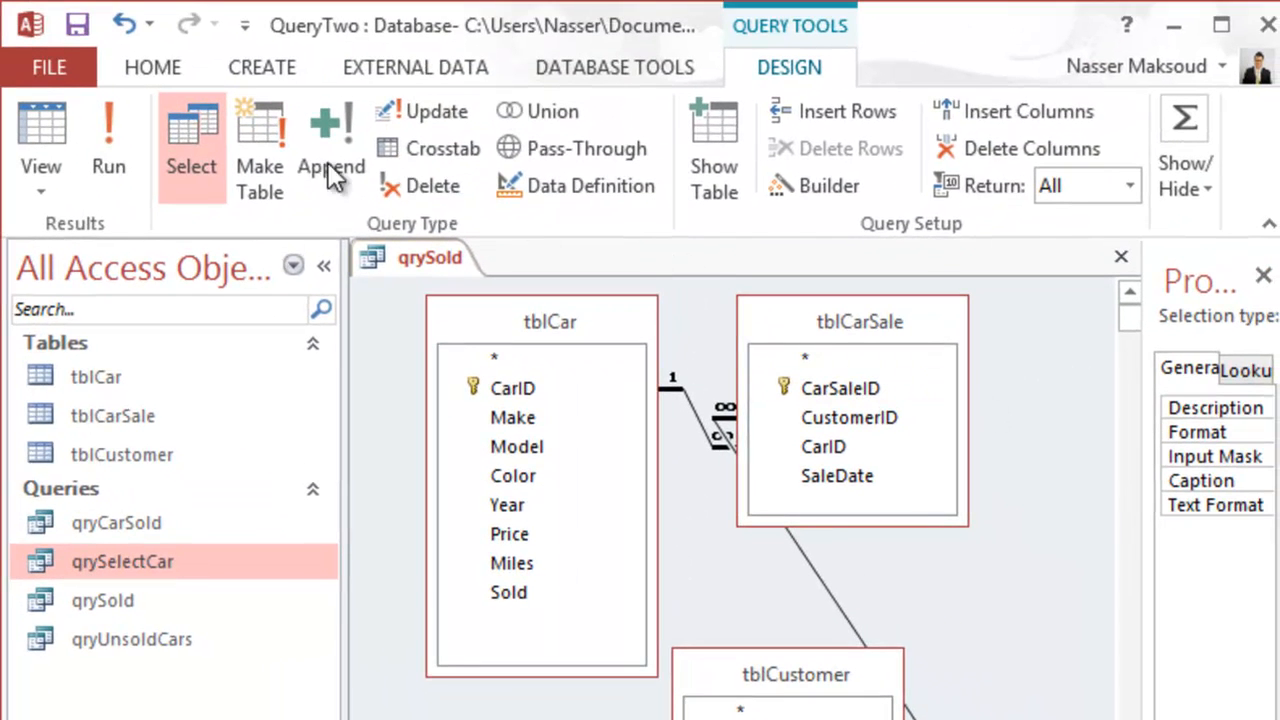
Run qrySold and widen the FullName column to fit its contents.
click(104, 134)
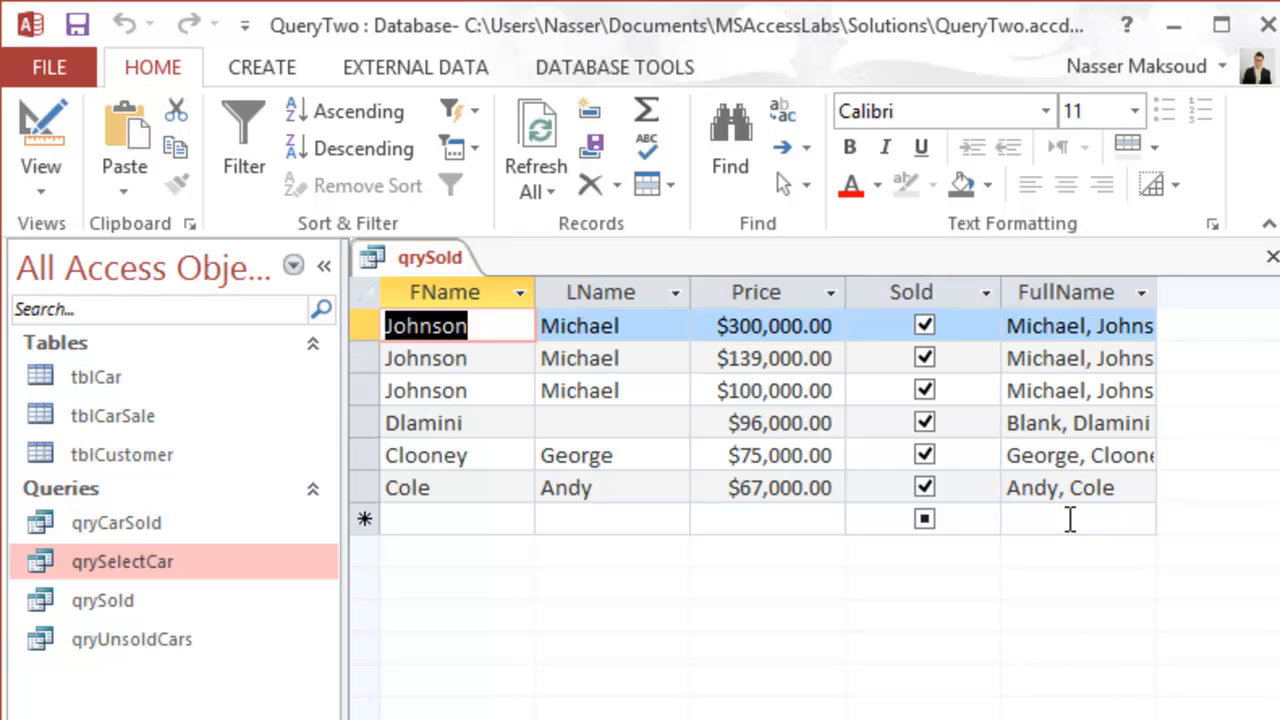
double_click(1156, 300)
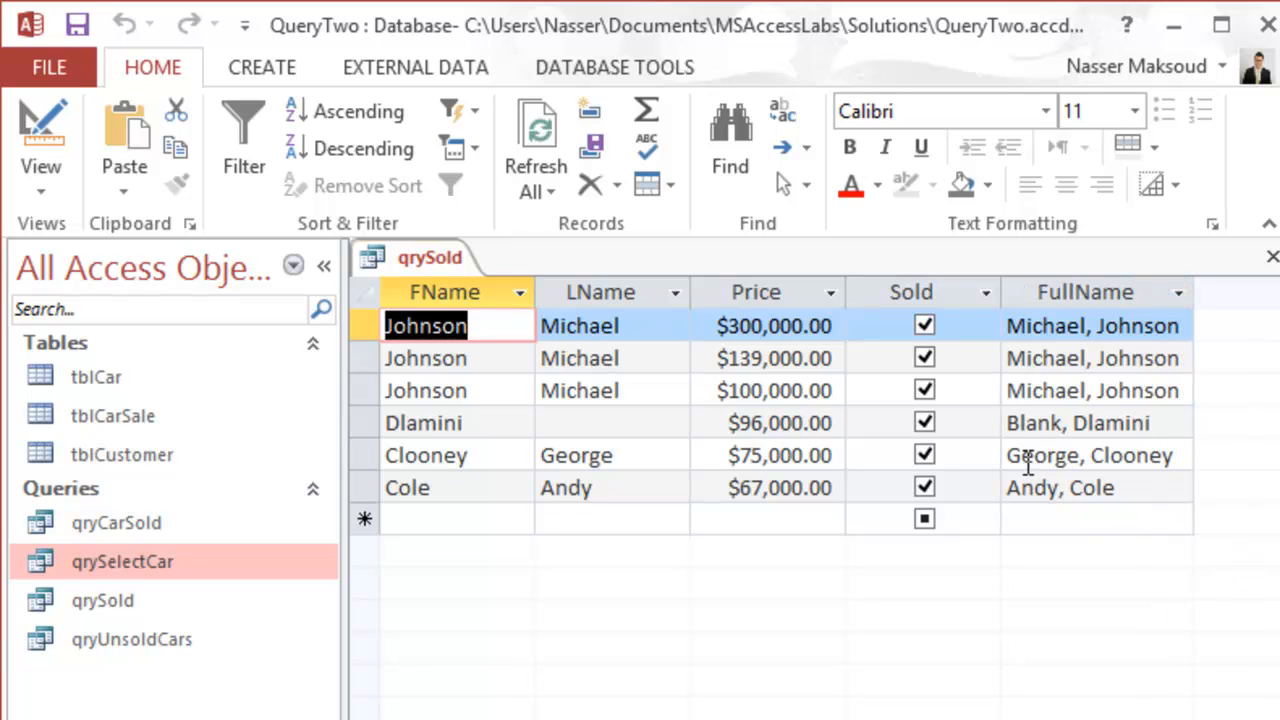
Check the FullName value of the record without a last name, and compare it with that customer's LName in tblCustomer.
drag(1010, 425, 1062, 422)
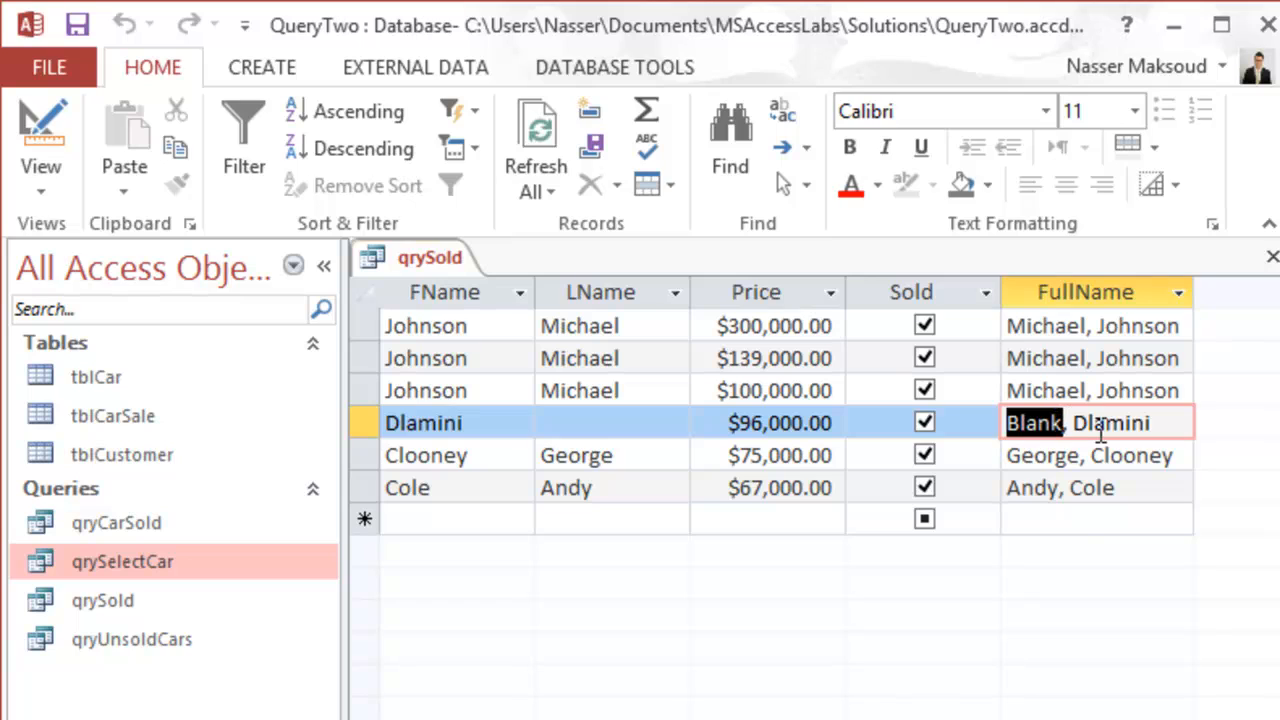
click(1073, 424)
drag(1073, 424, 1162, 420)
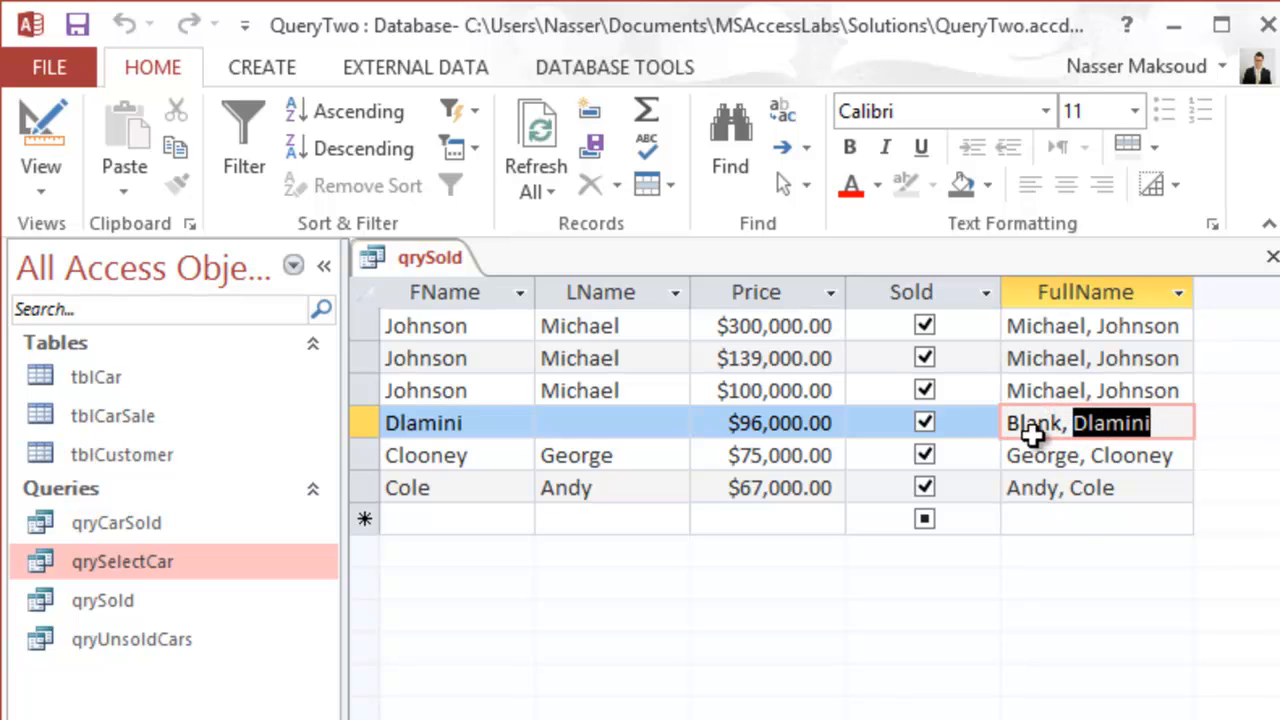
drag(1013, 424, 1062, 420)
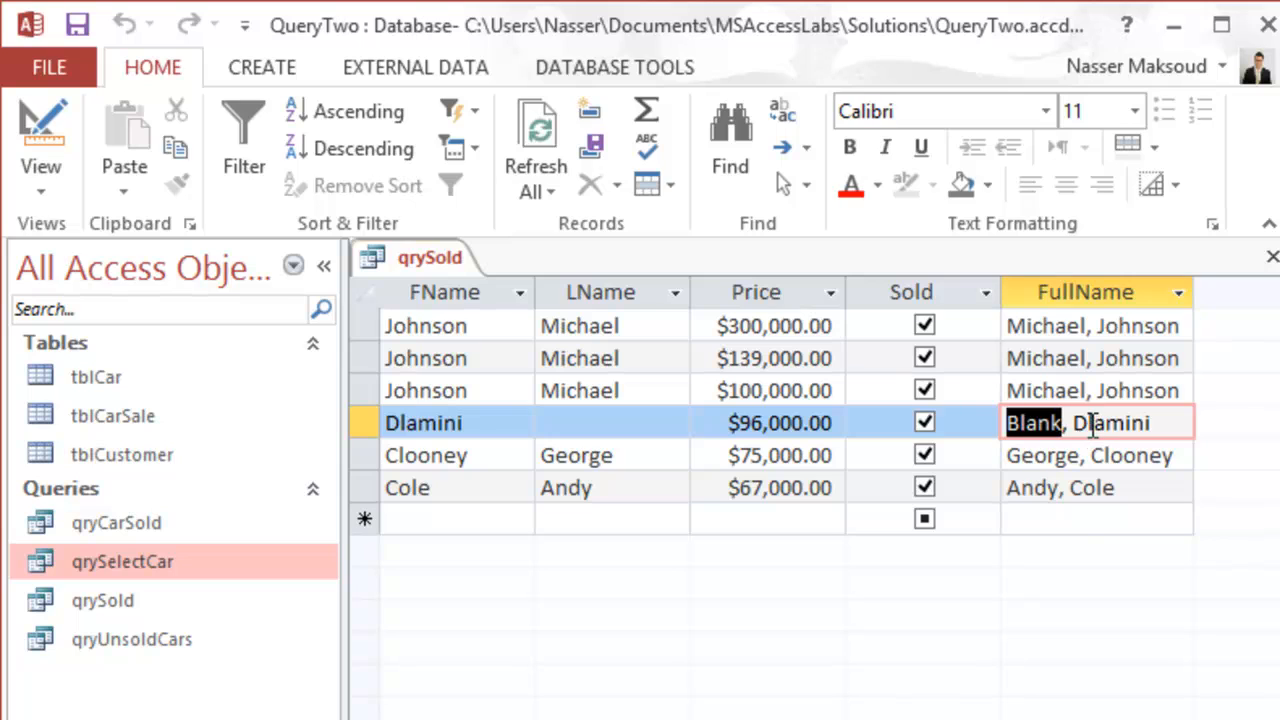
click(1085, 425)
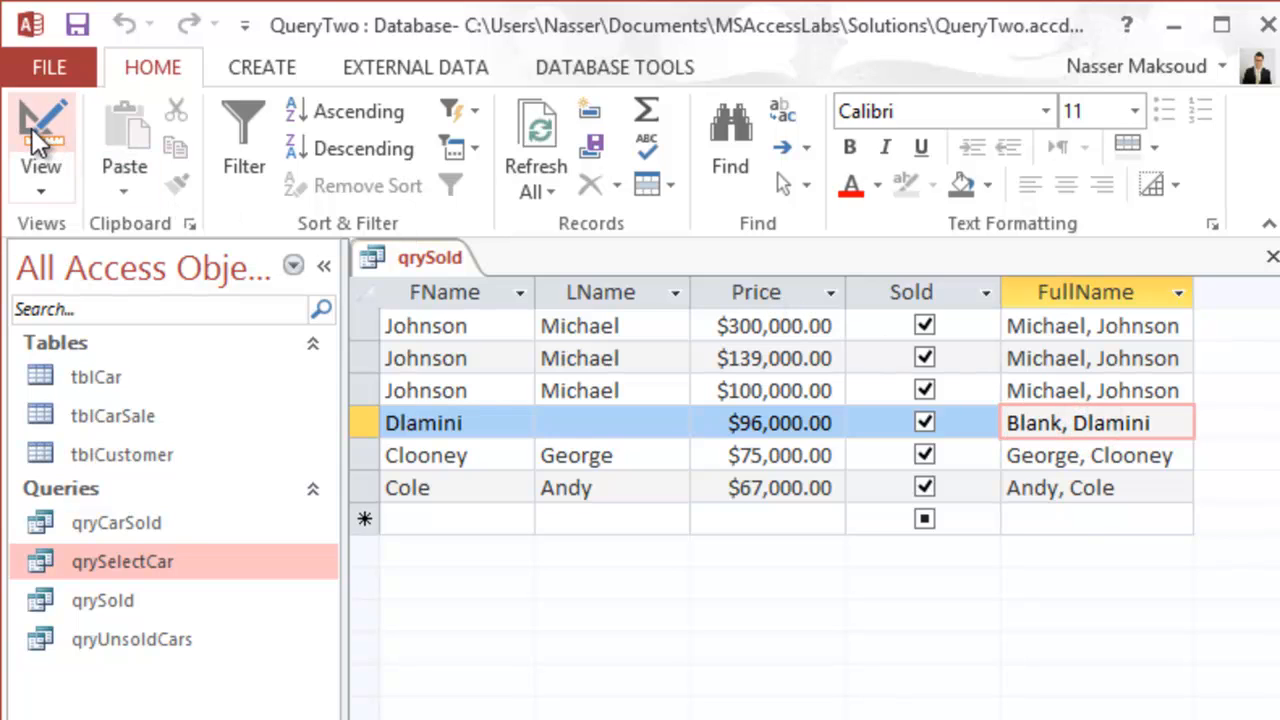
double_click(160, 452)
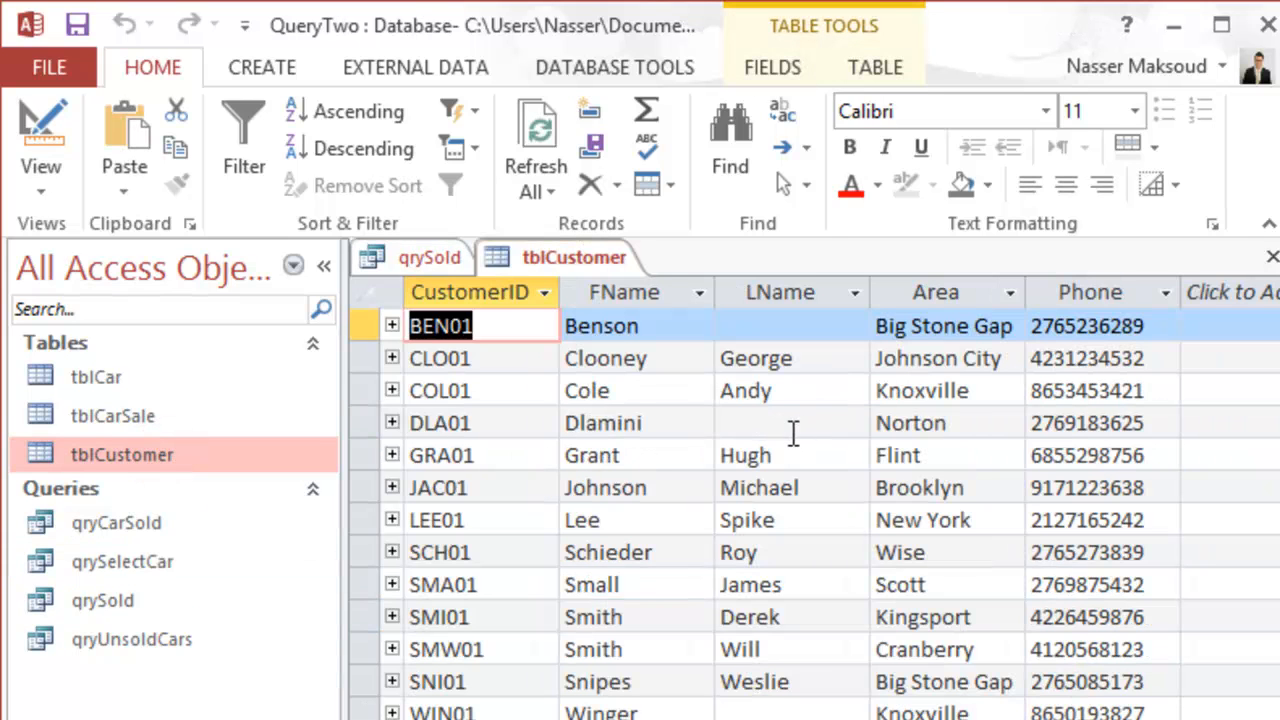
click(792, 424)
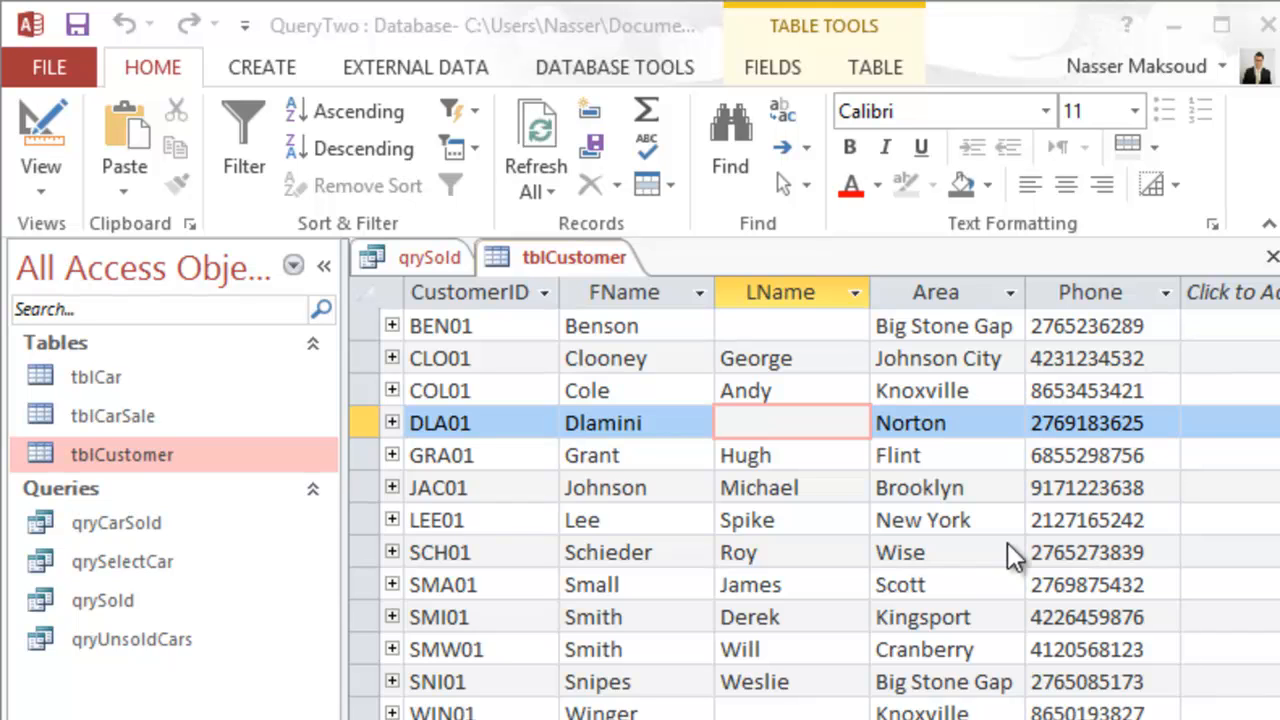
Close tblCustomer, and close qrySold with its design changes saved.
right_click(583, 259)
click(620, 321)
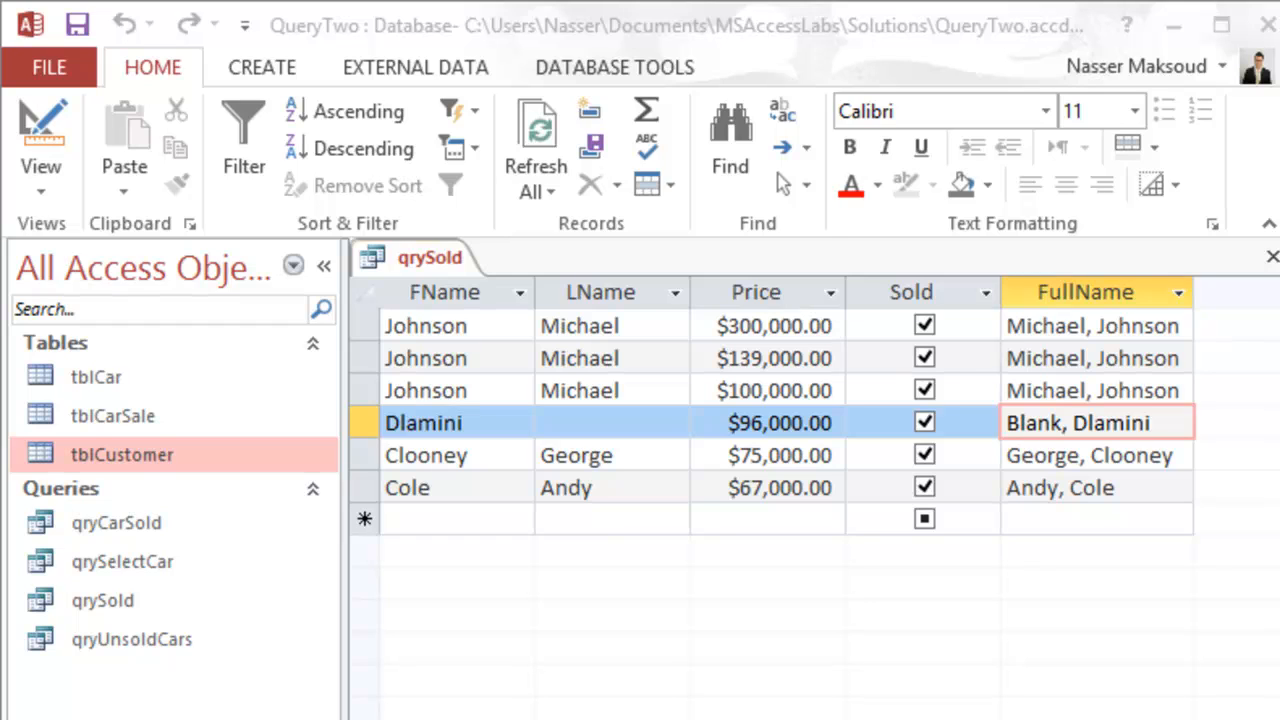
click(443, 258)
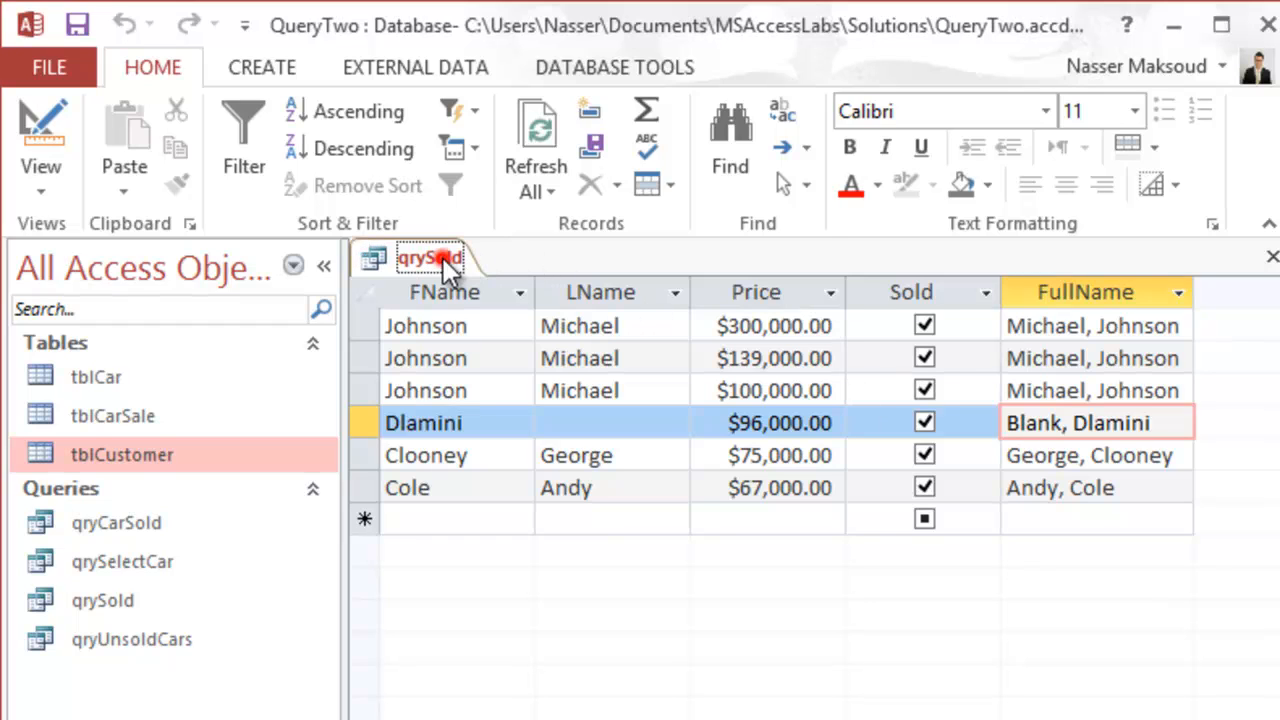
right_click(443, 258)
click(516, 322)
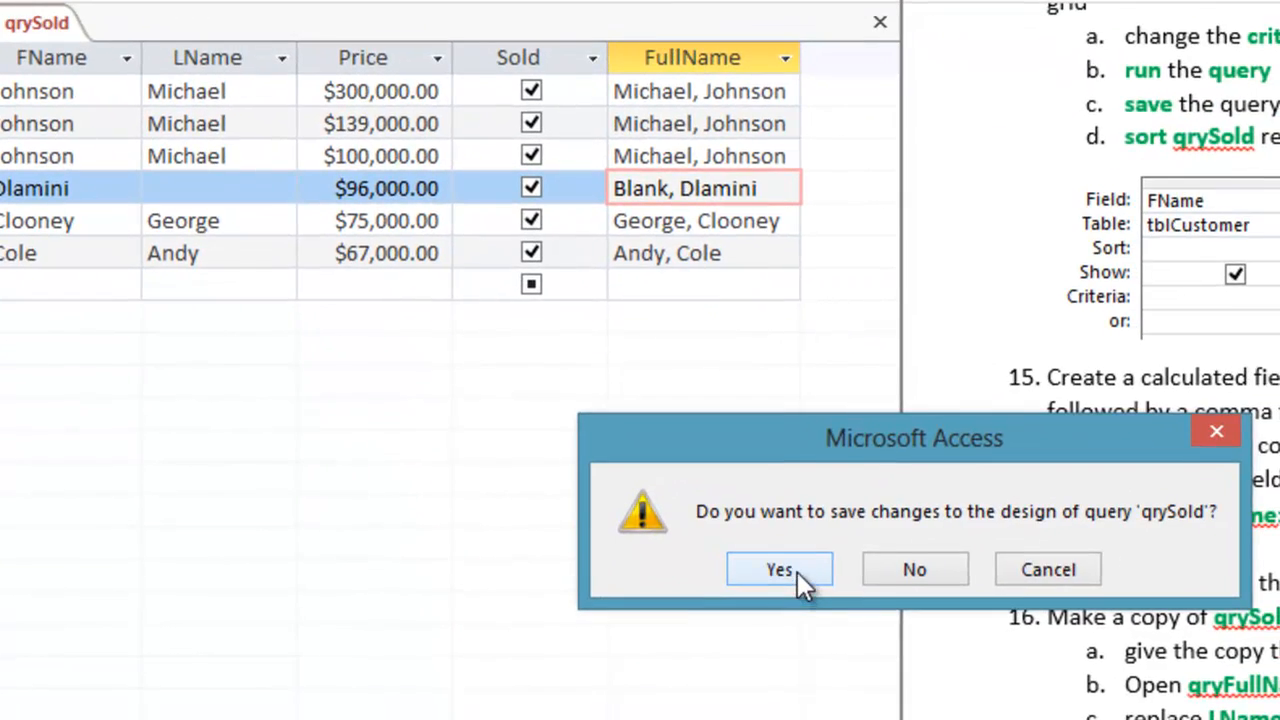
click(1172, 719)
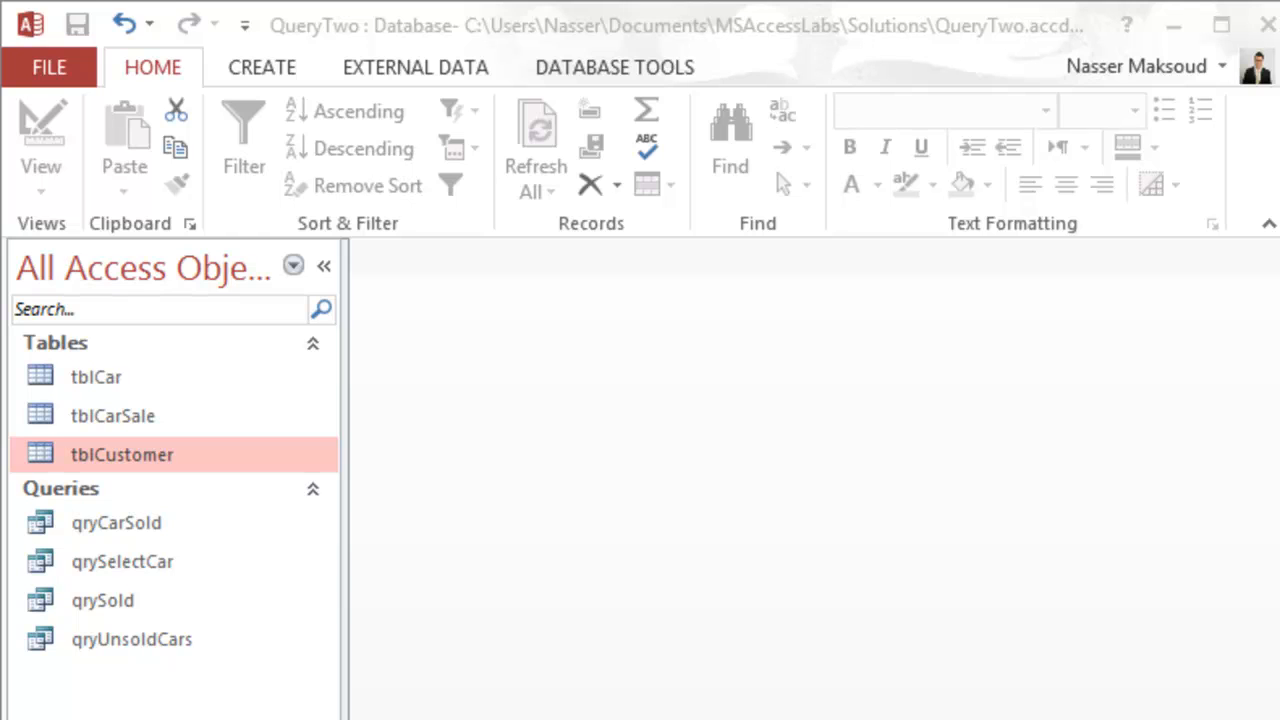
Make a copy of the qrySold query and name it qryFullName.
click(105, 591)
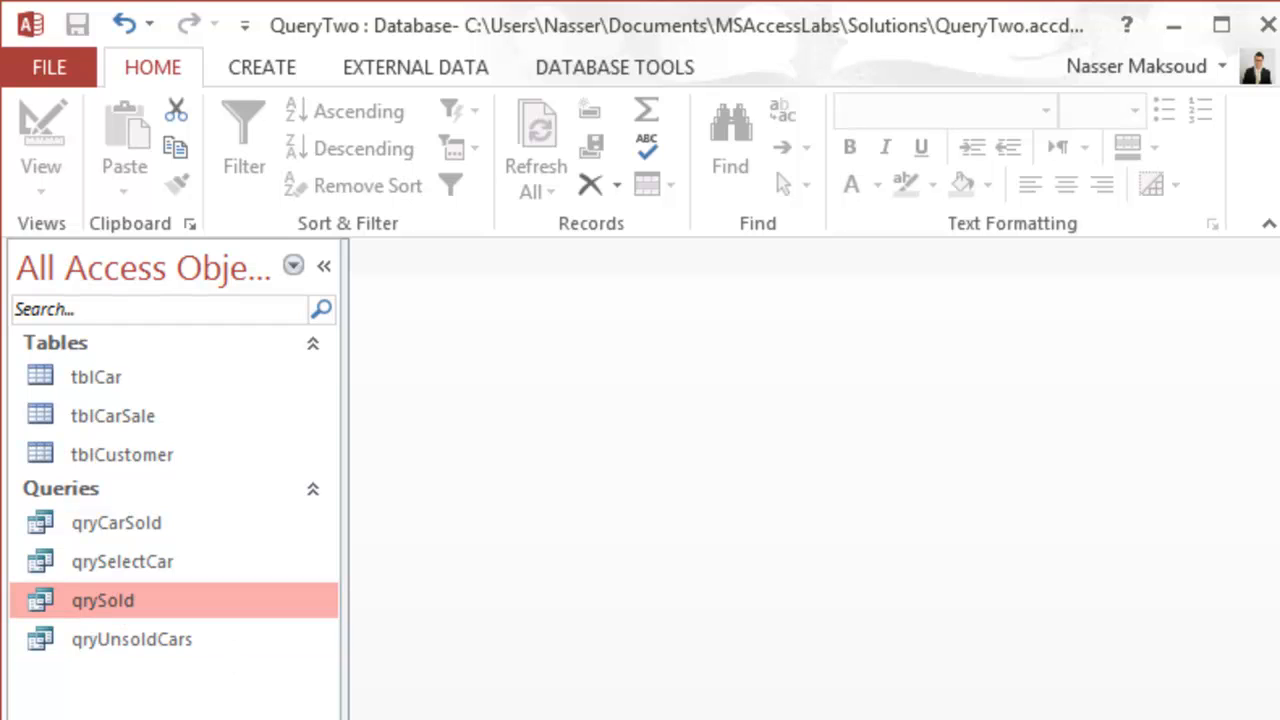
key(ctrl+c)
key(ctrl+v)
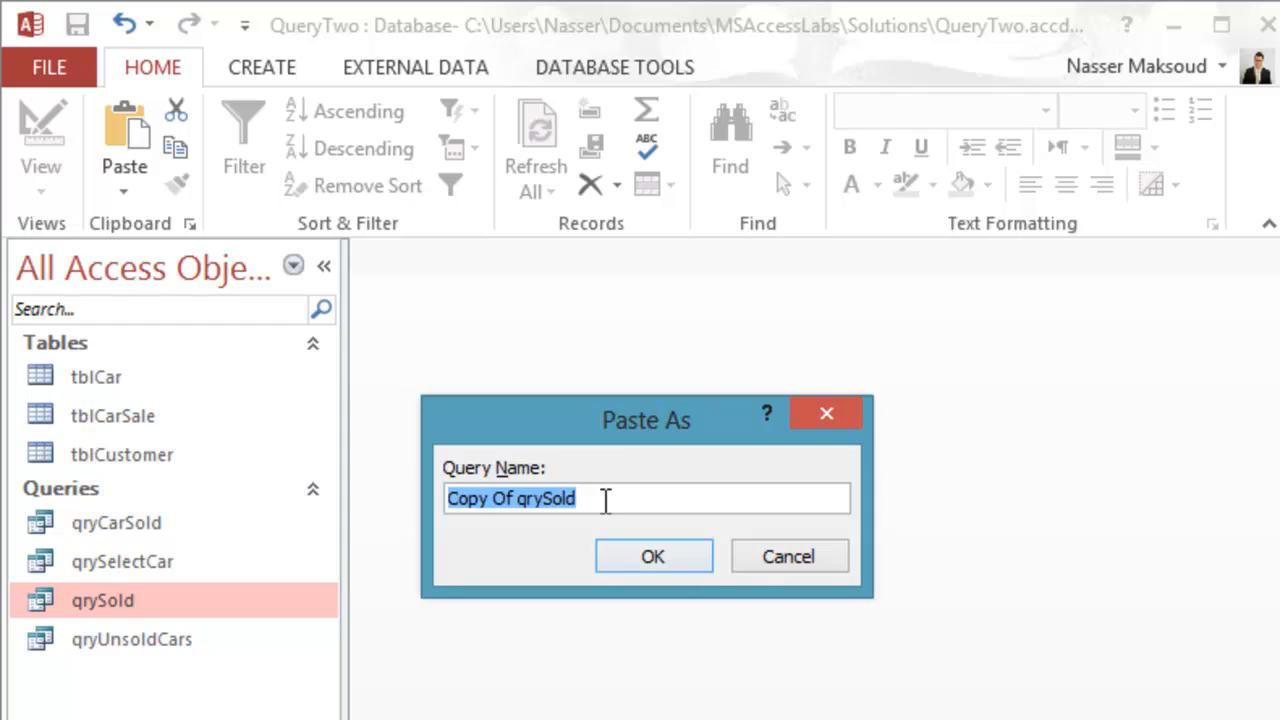
text(qry)
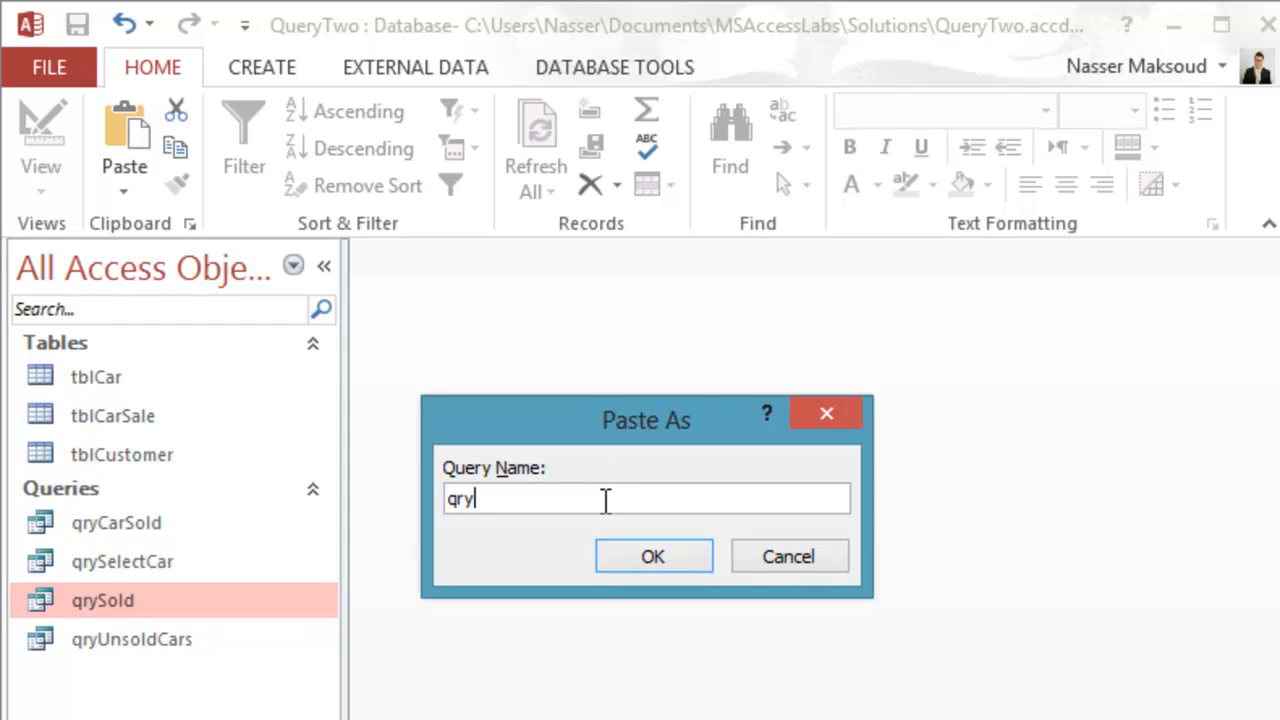
text(FullName)
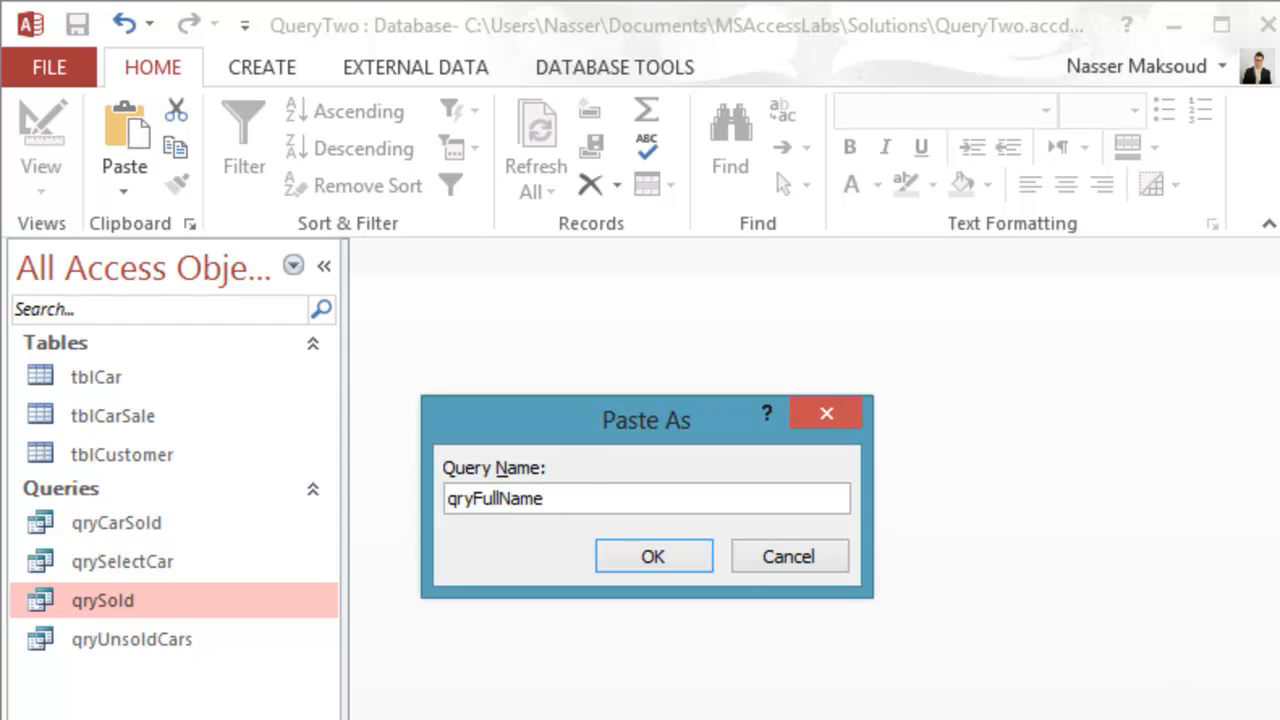
click(662, 558)
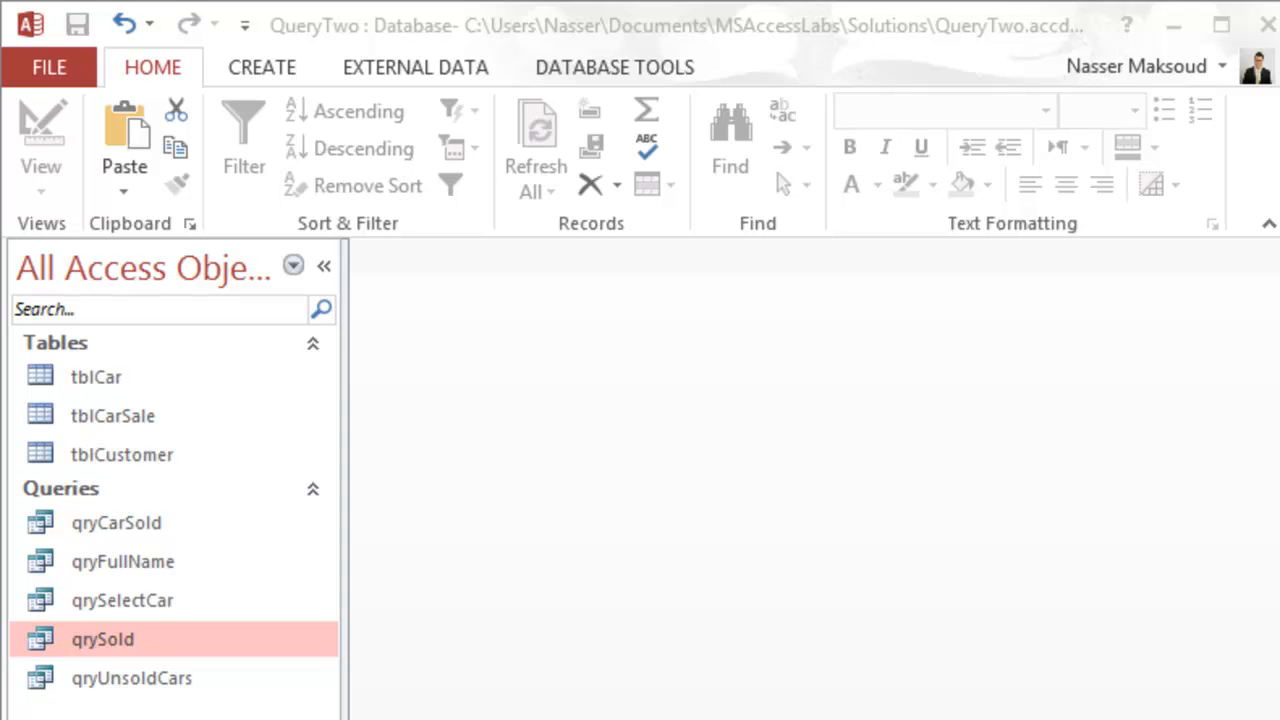
Open the qryFullName query in Design View.
click(133, 570)
right_click(134, 572)
click(171, 628)
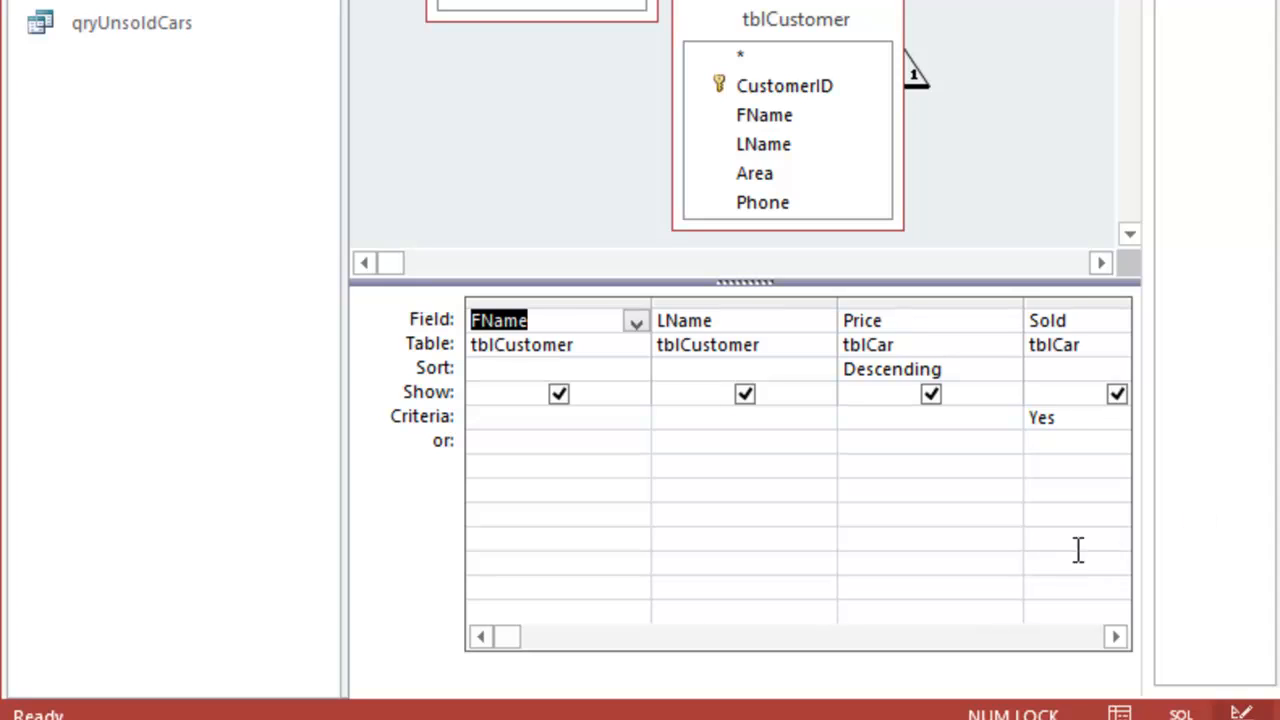
Review the FName, LName and calculated FullName columns in the design grid of qryFullName.
click(1115, 636)
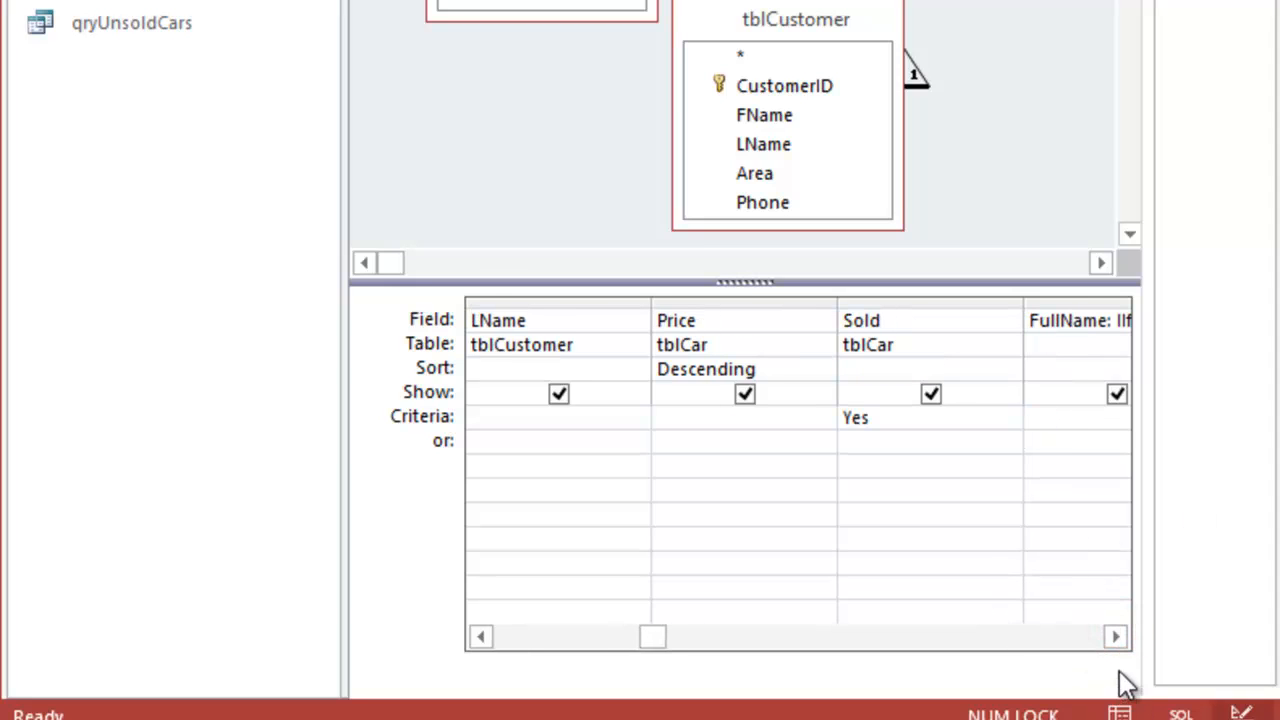
click(1115, 636)
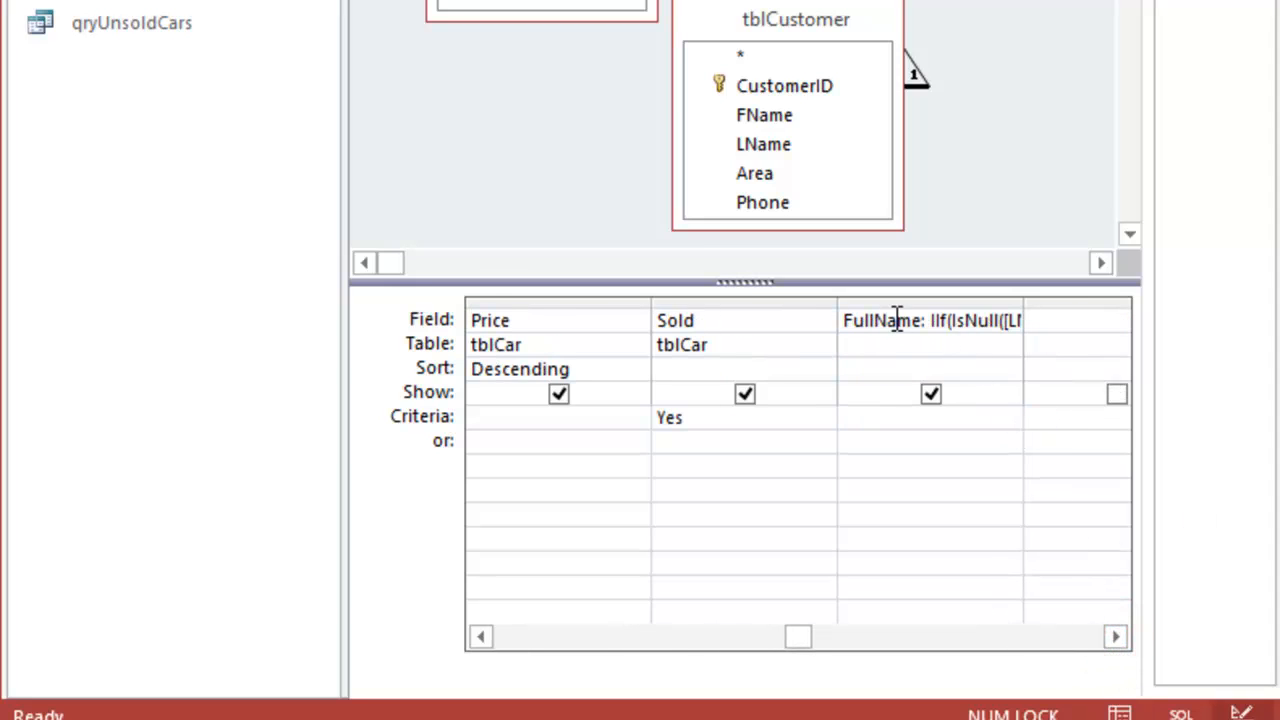
drag(843, 320, 1076, 321)
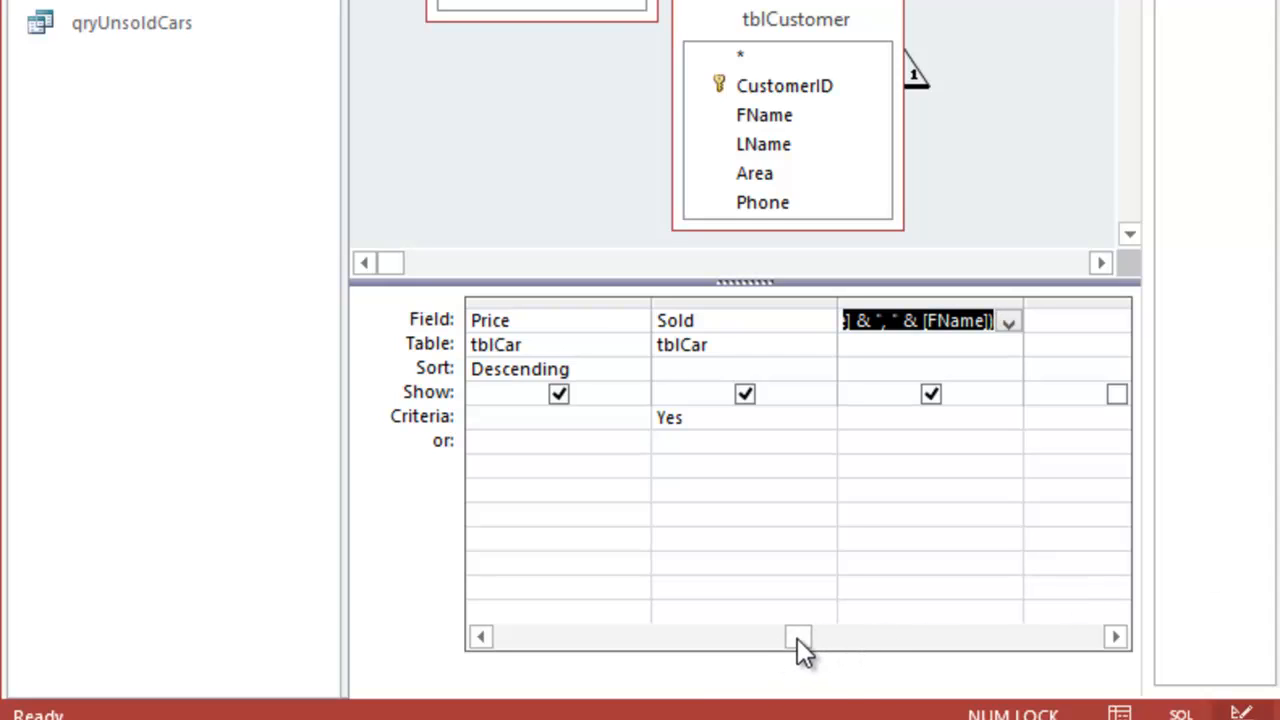
drag(800, 637, 557, 628)
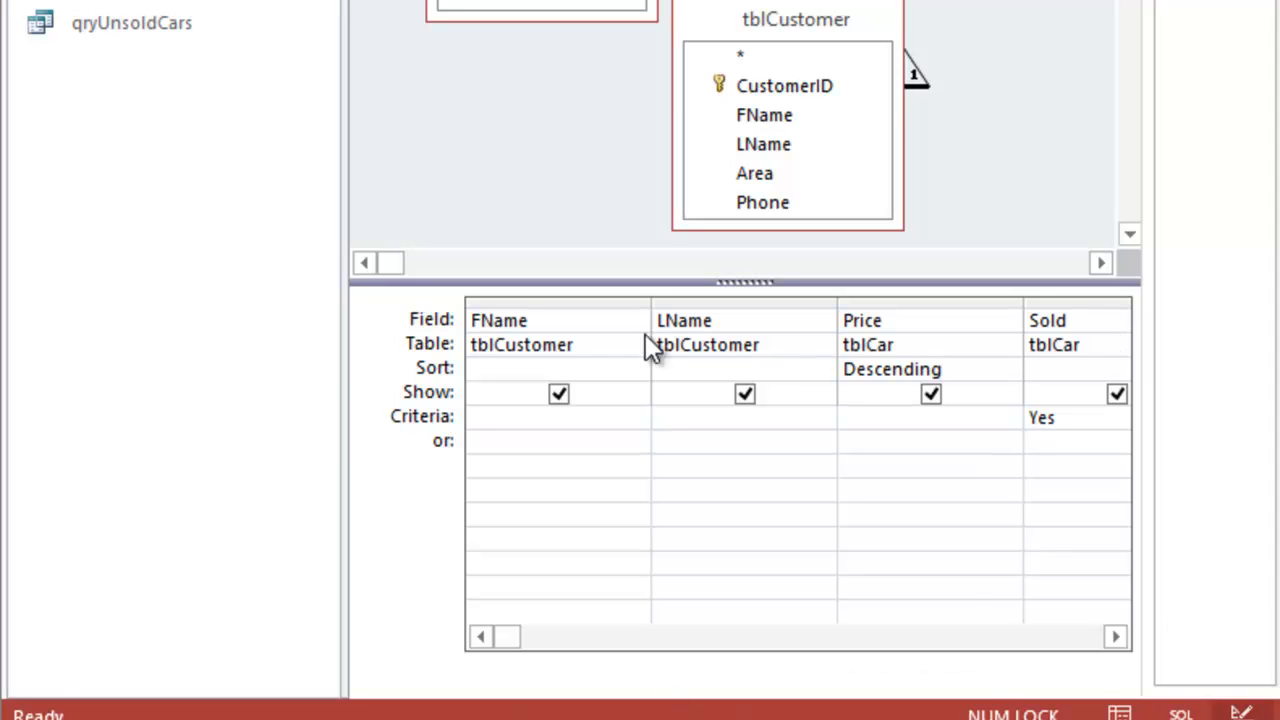
click(604, 320)
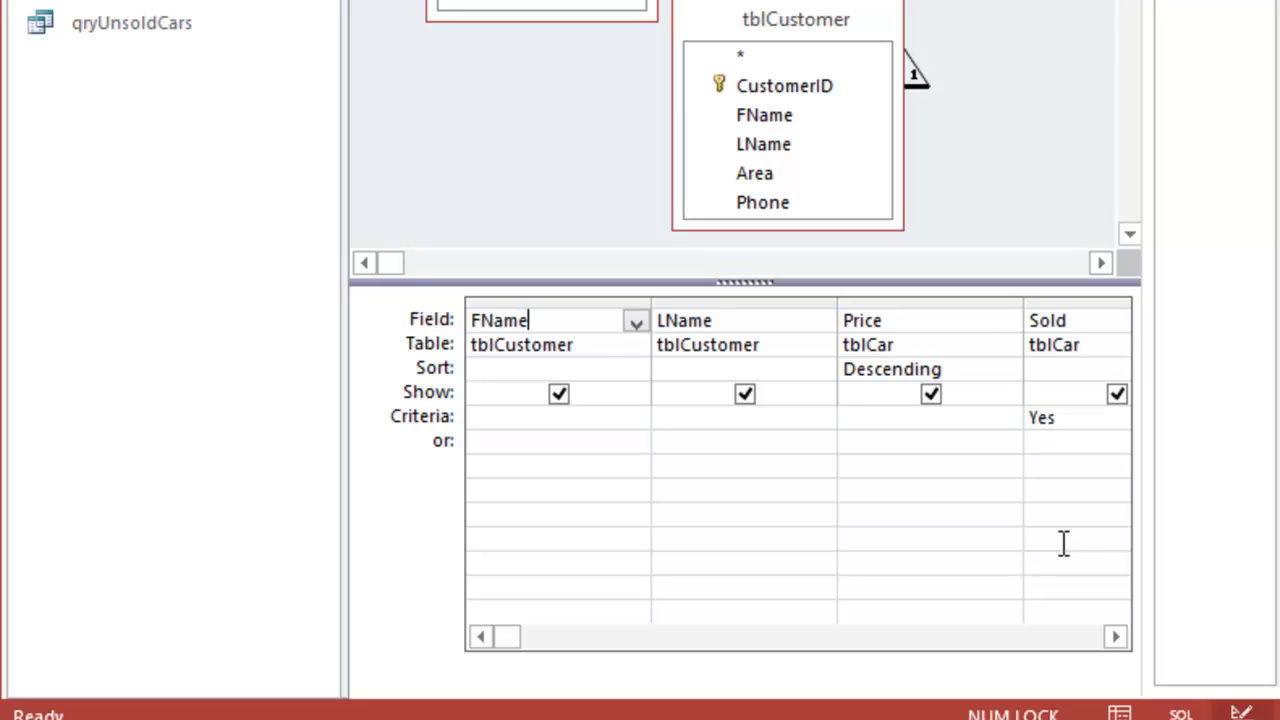
click(1116, 637)
click(1116, 637)
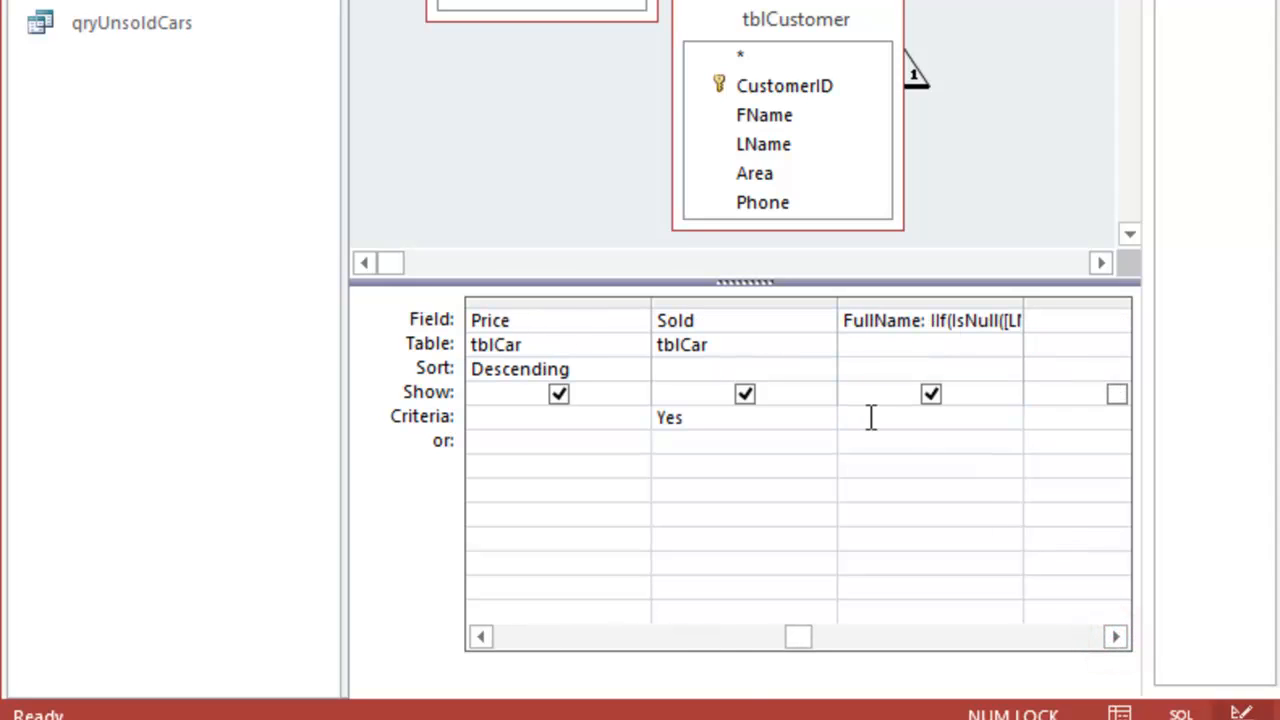
drag(803, 640, 531, 614)
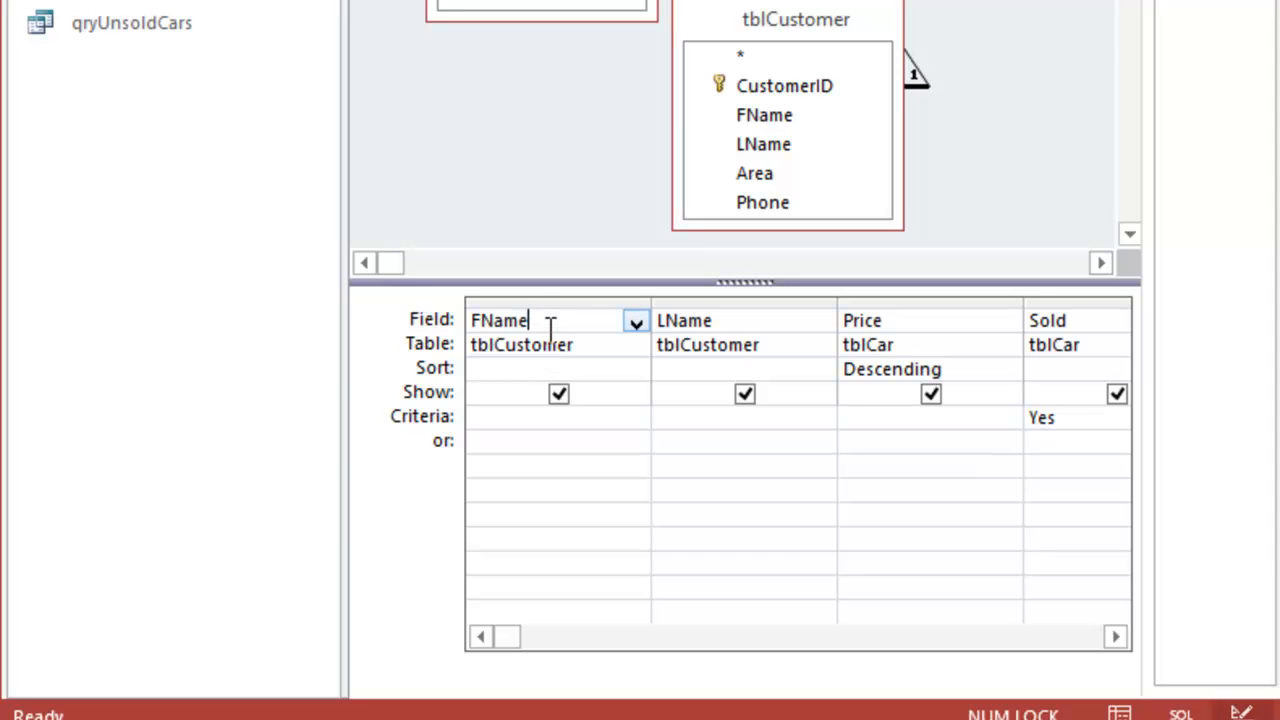
click(1124, 641)
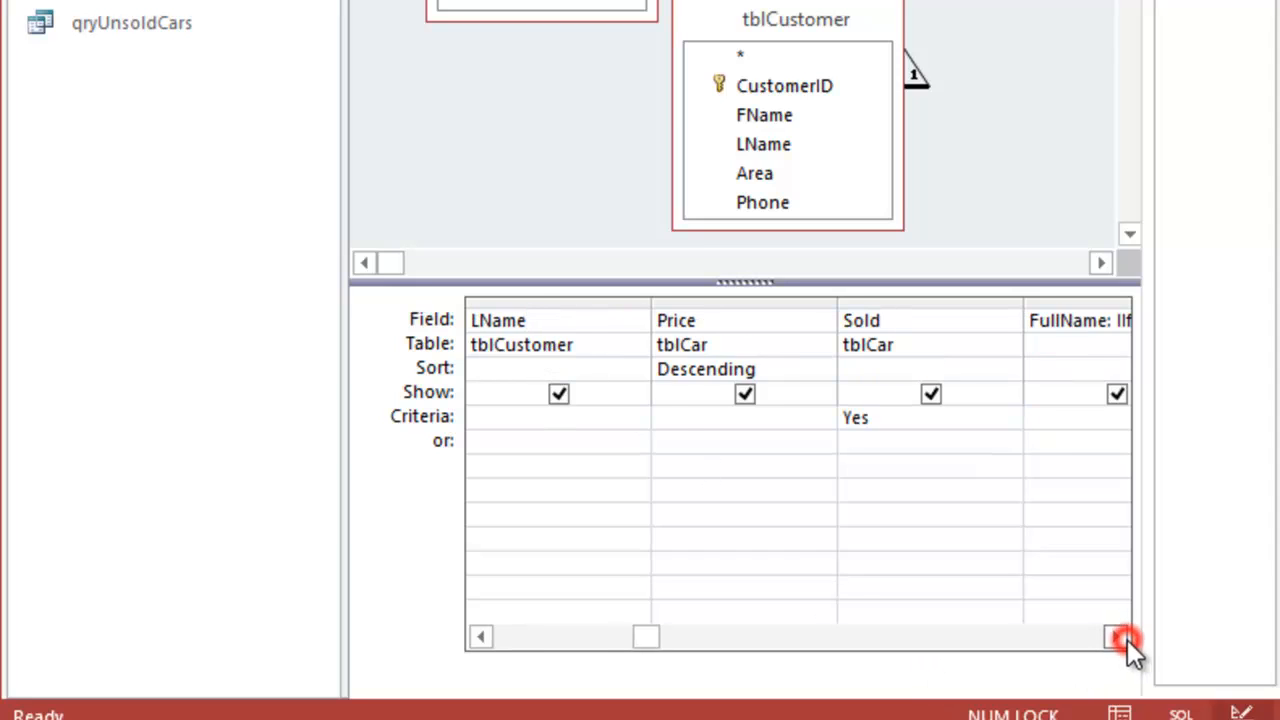
click(1124, 641)
Copy the complete FullName IIf expression from the Zoom window and close that window without changes.
drag(843, 320, 1119, 321)
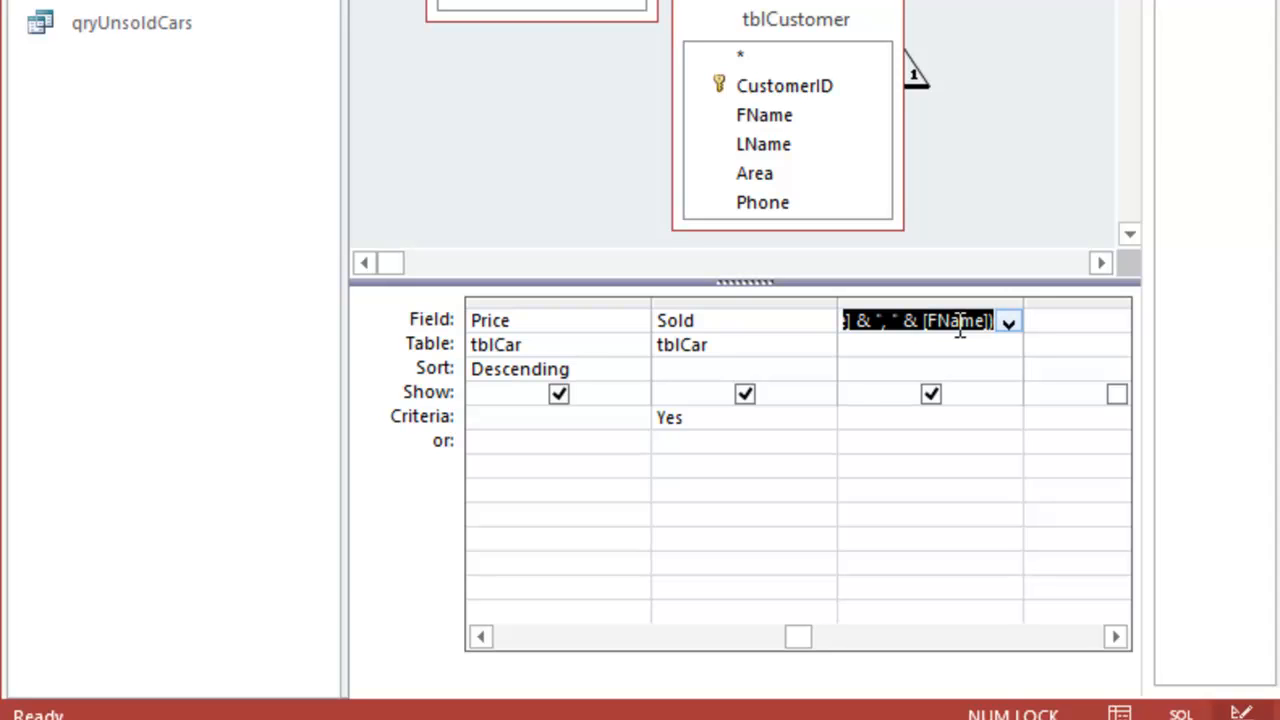
key(shift+F2)
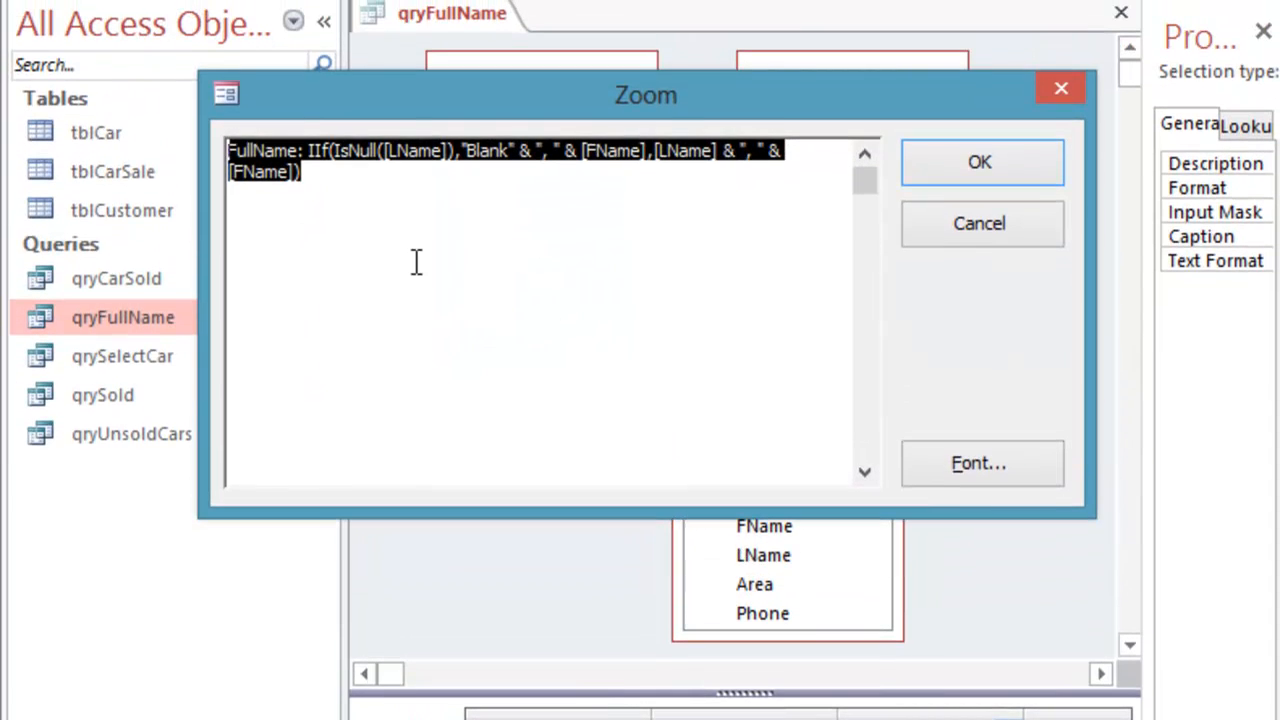
triple_click(343, 194)
click(948, 228)
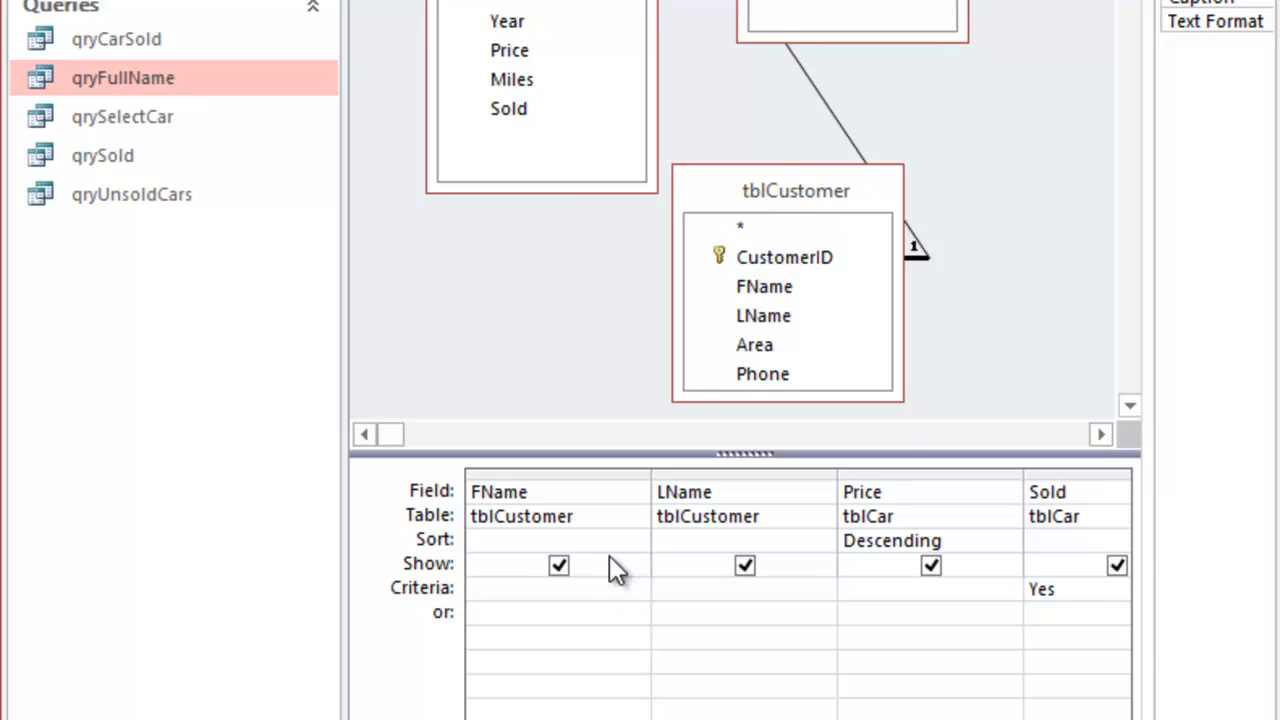
Replace the LName field in the second grid column with the copied FullName expression.
key(ctrl+v)
click(666, 489)
drag(720, 492, 647, 492)
key(ctrl+v)
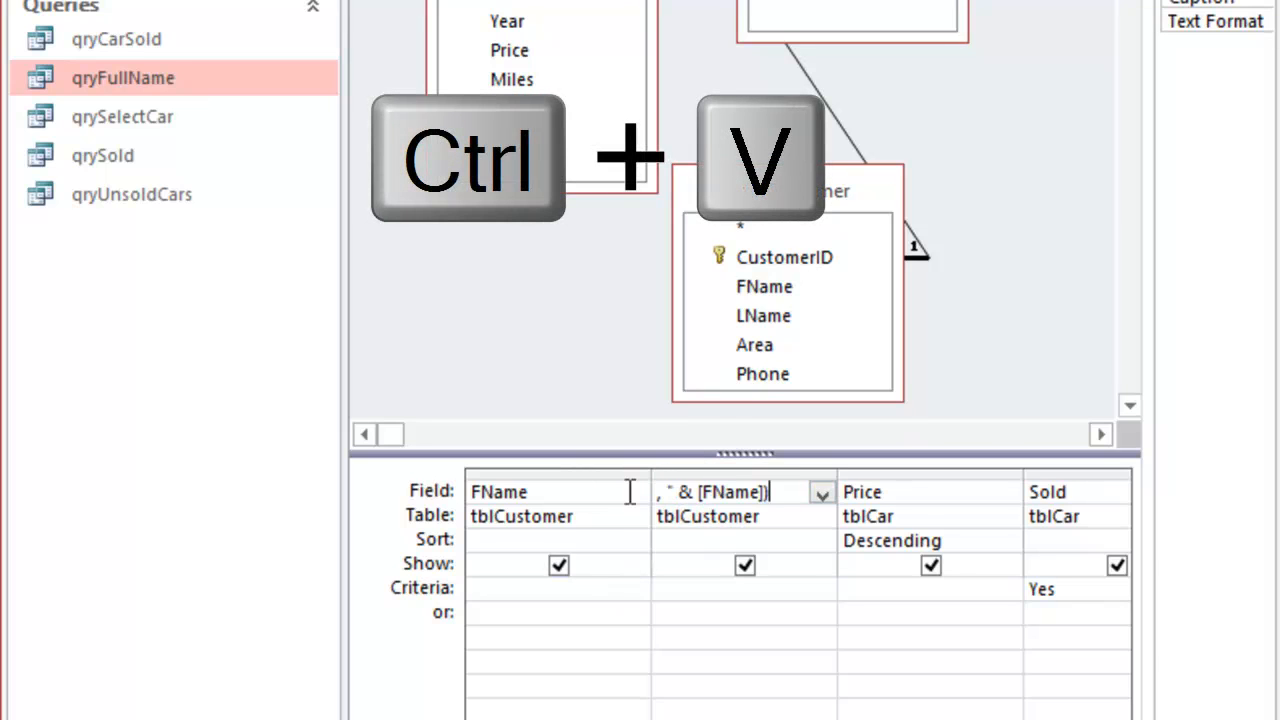
click(786, 517)
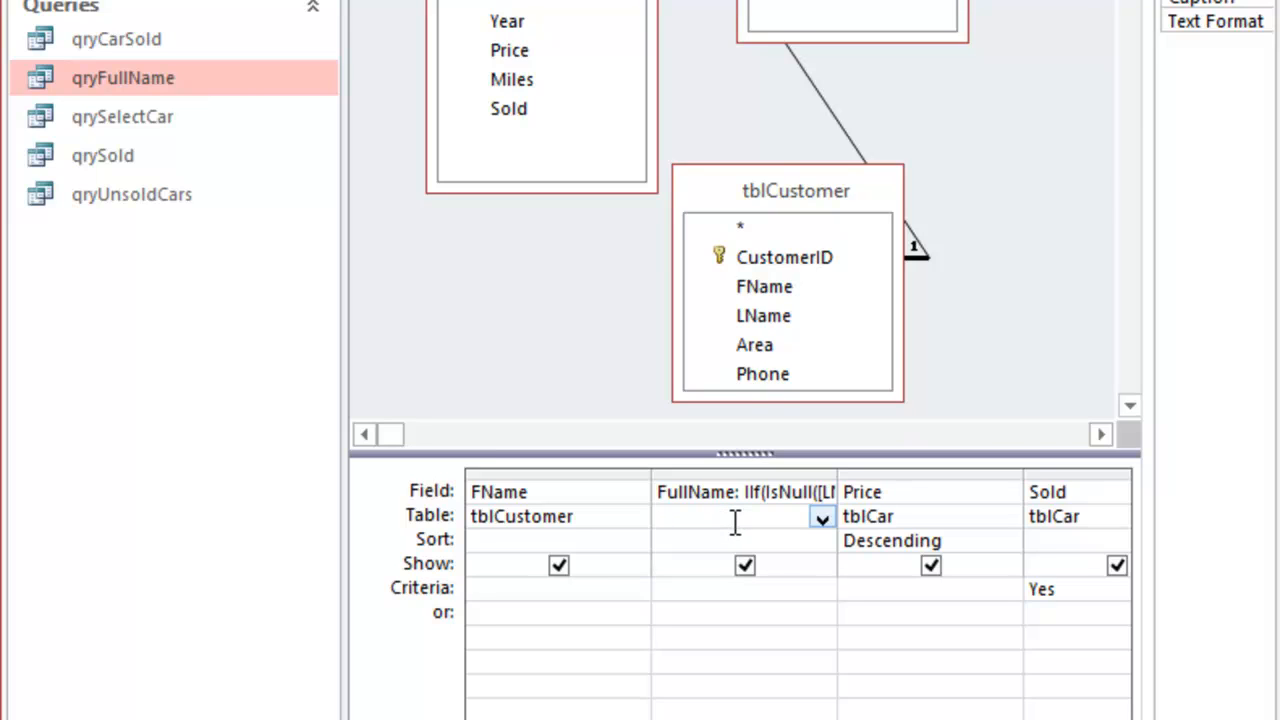
Delete the FName column and the original FullName column after Sold, and run qryFullName.
click(581, 474)
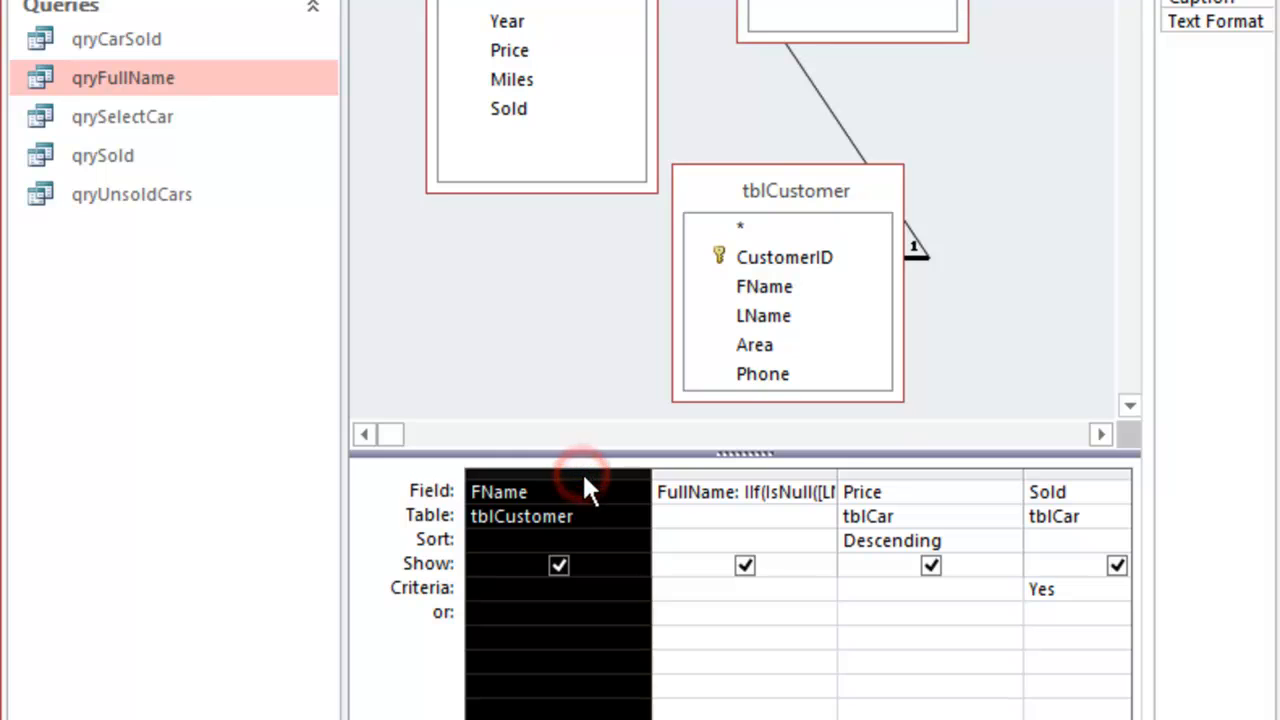
key(Delete)
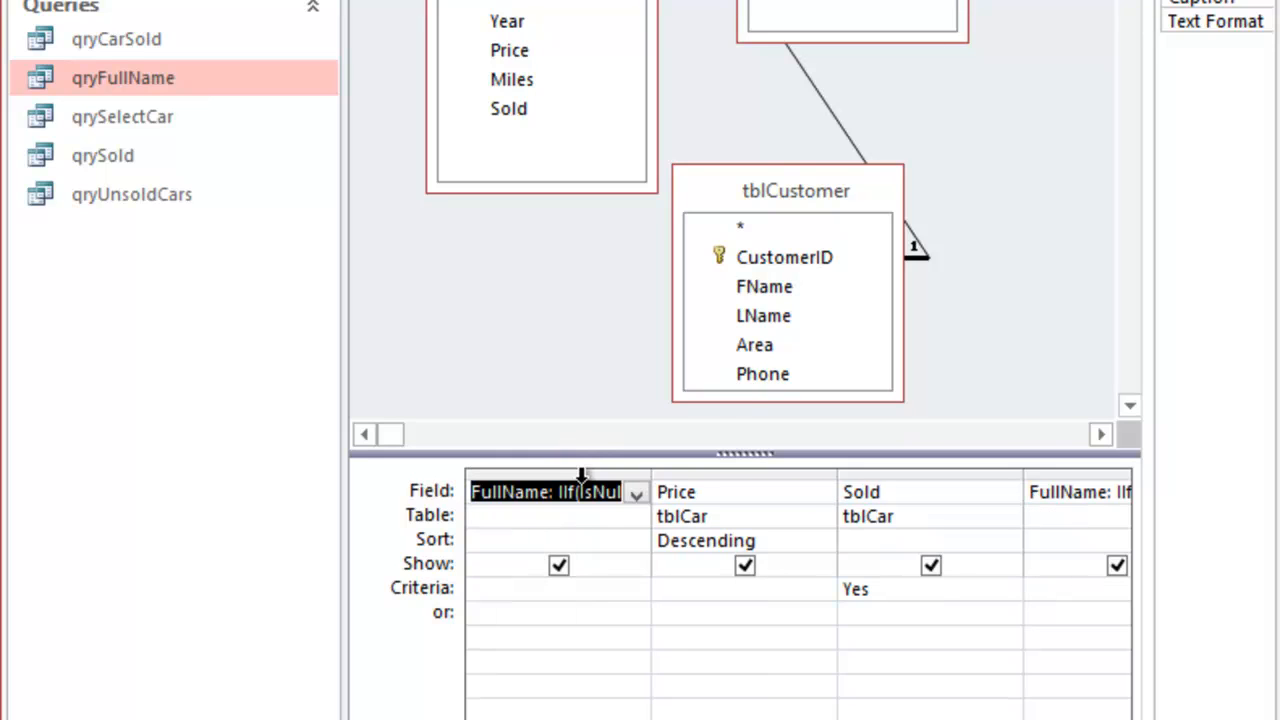
key(Delete)
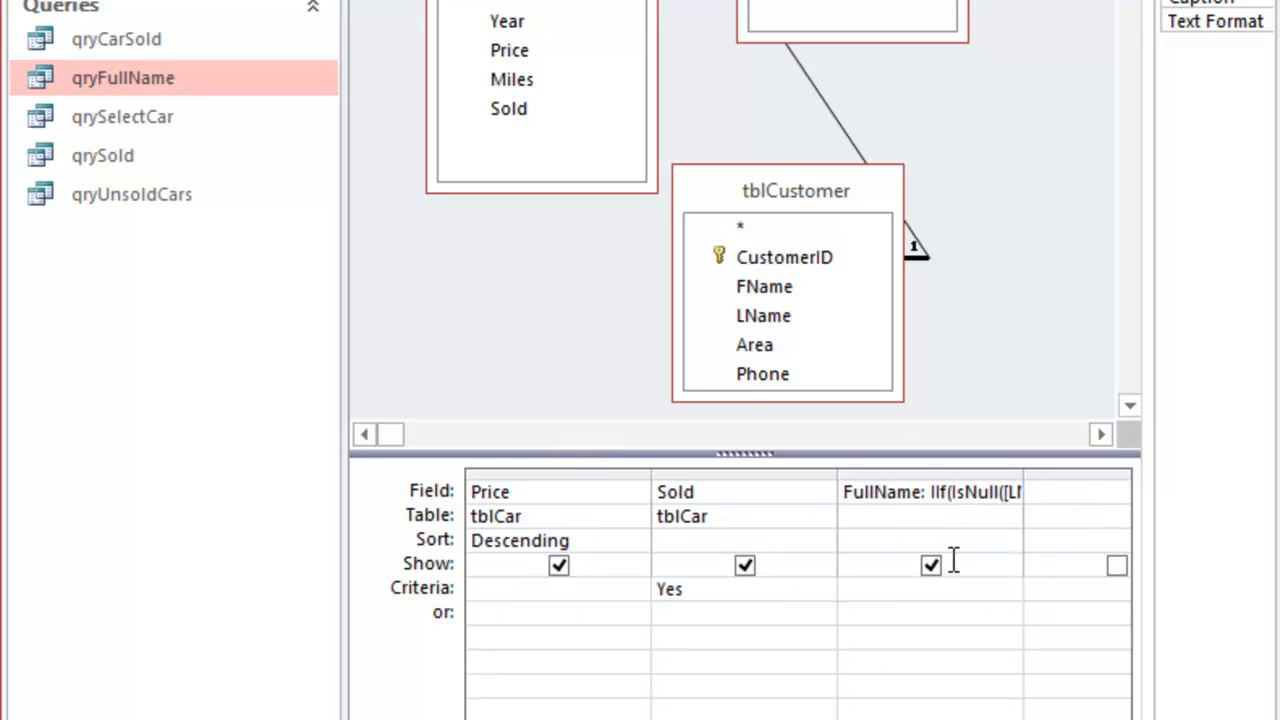
click(918, 468)
key(Delete)
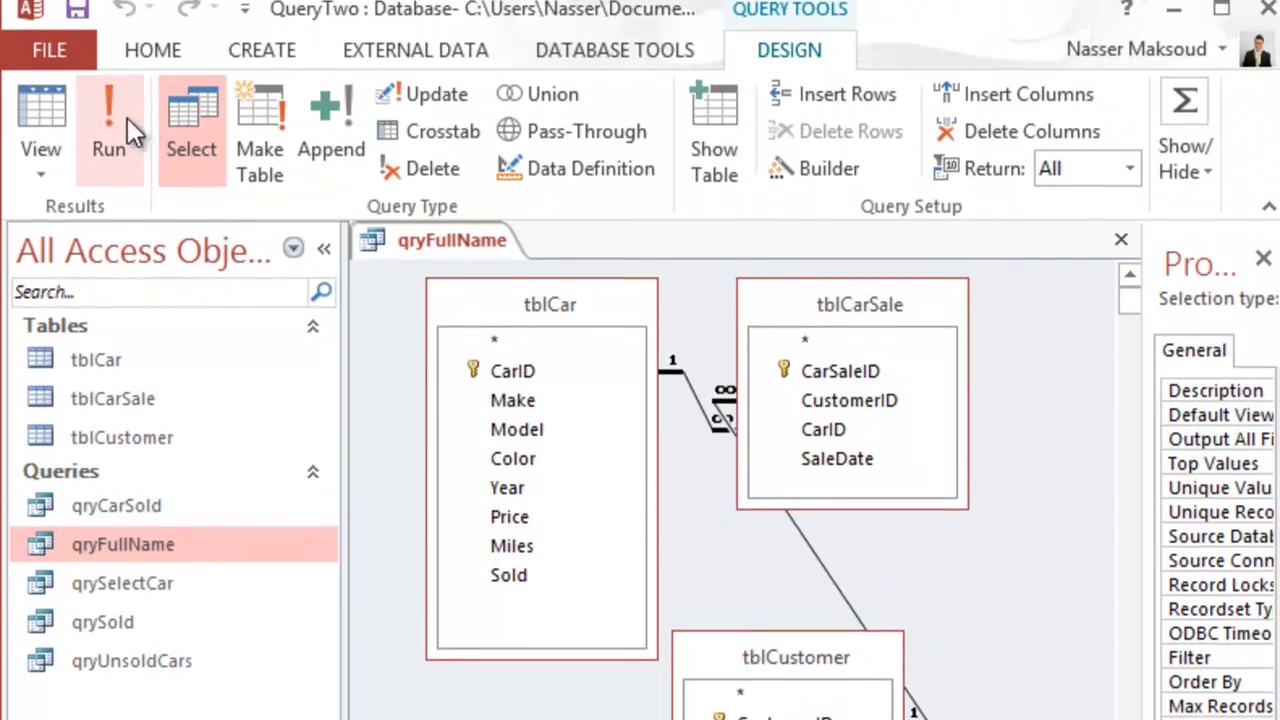
click(106, 140)
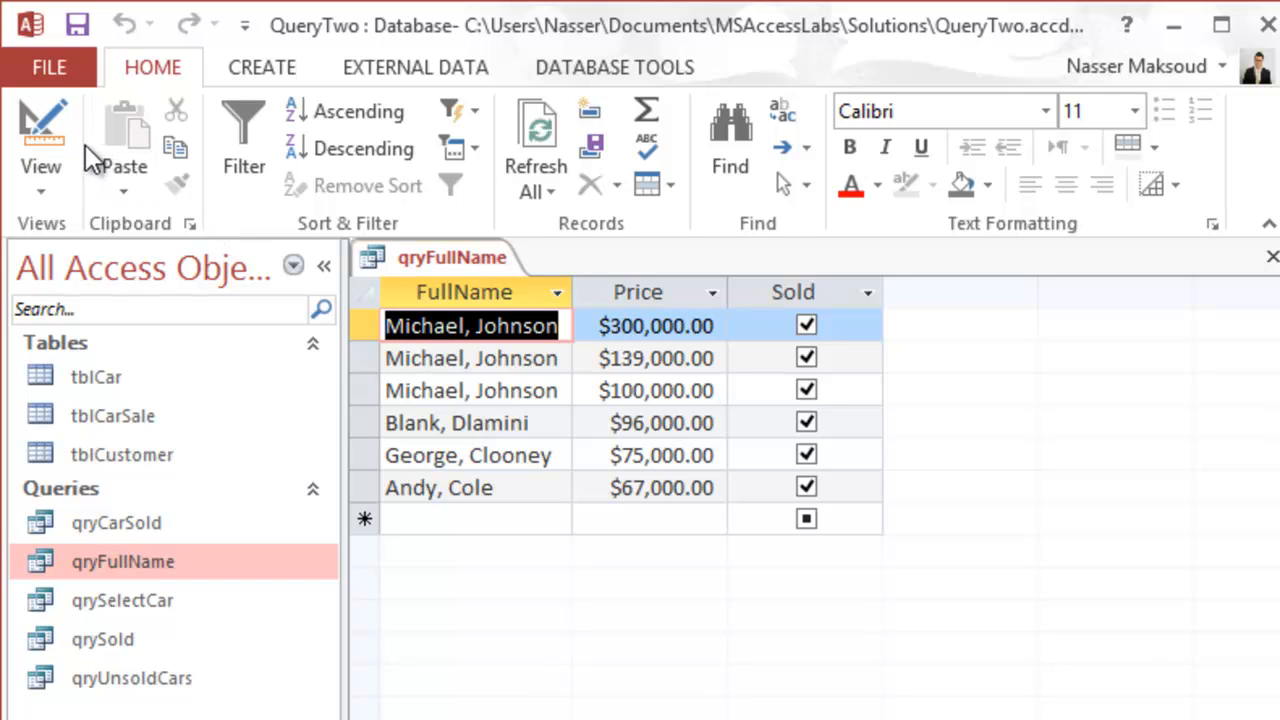
Return qryFullName to Design View and select the formula Profit: [Price] * 0.1 in the Word instructions.
click(48, 130)
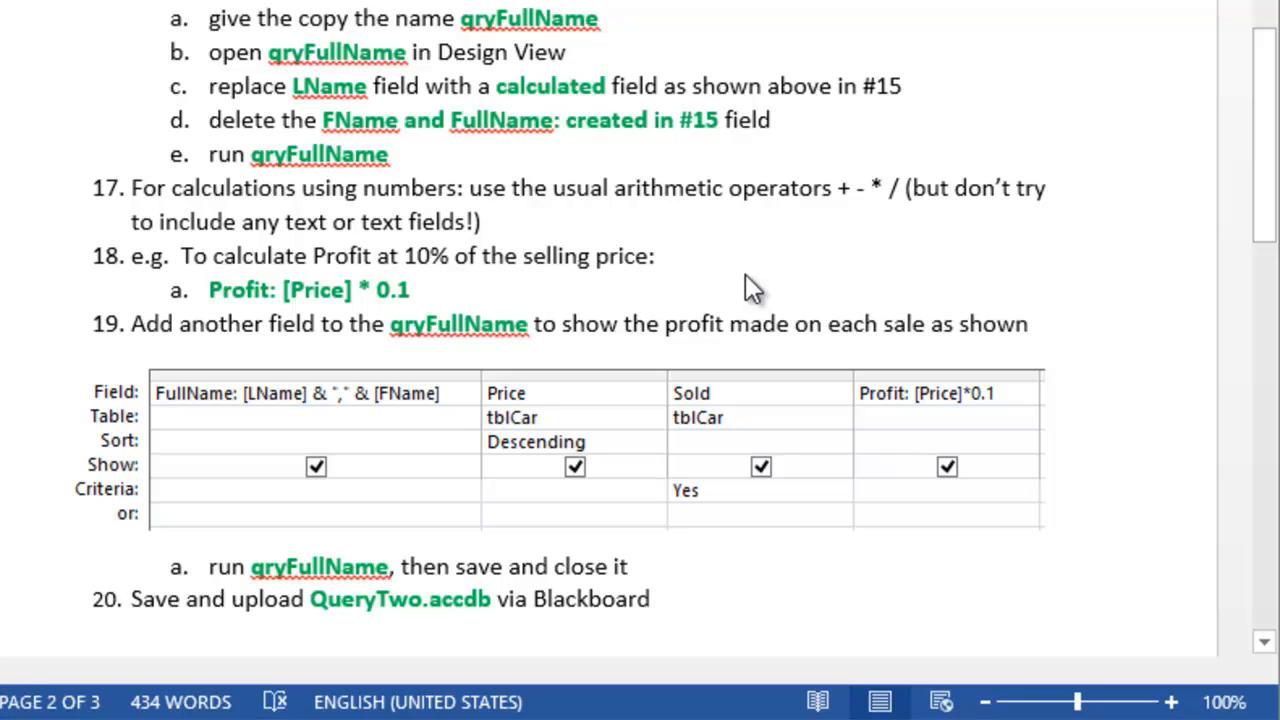
click(210, 288)
drag(210, 288, 425, 297)
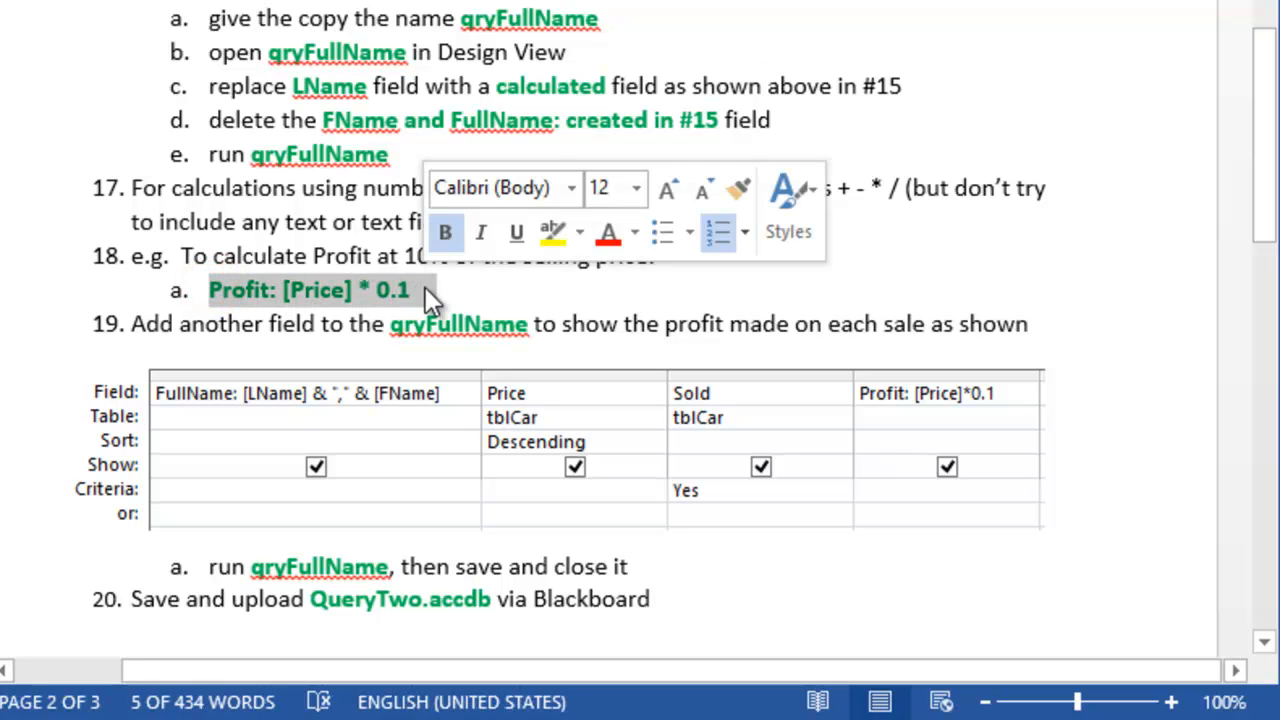